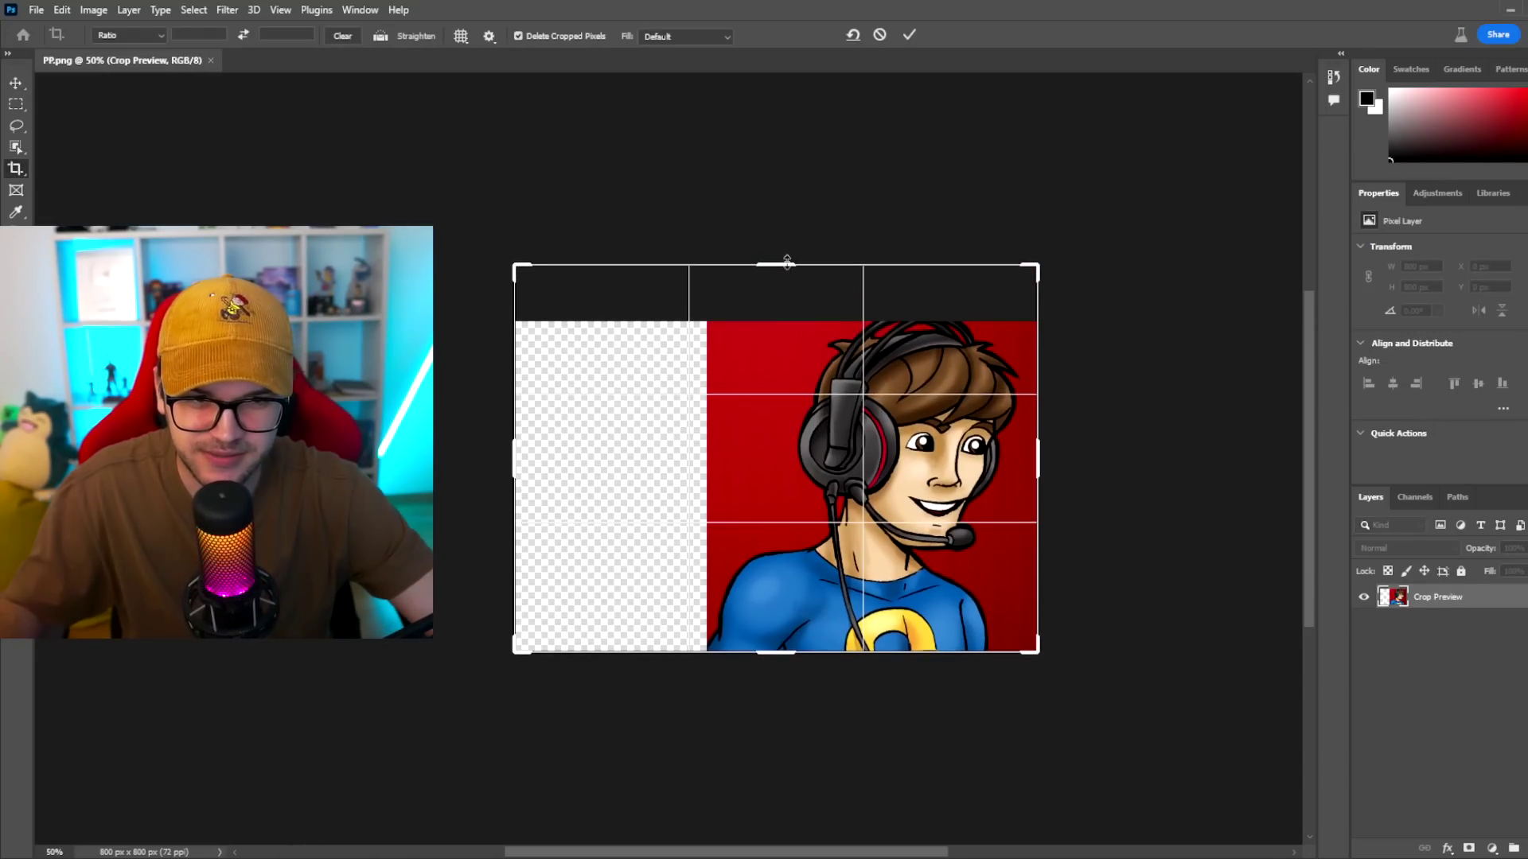
Drag the crop edges up, out to both sides and far down to make a 1876×3236 px canvas
left_click_drag(787, 262, 787, 263)
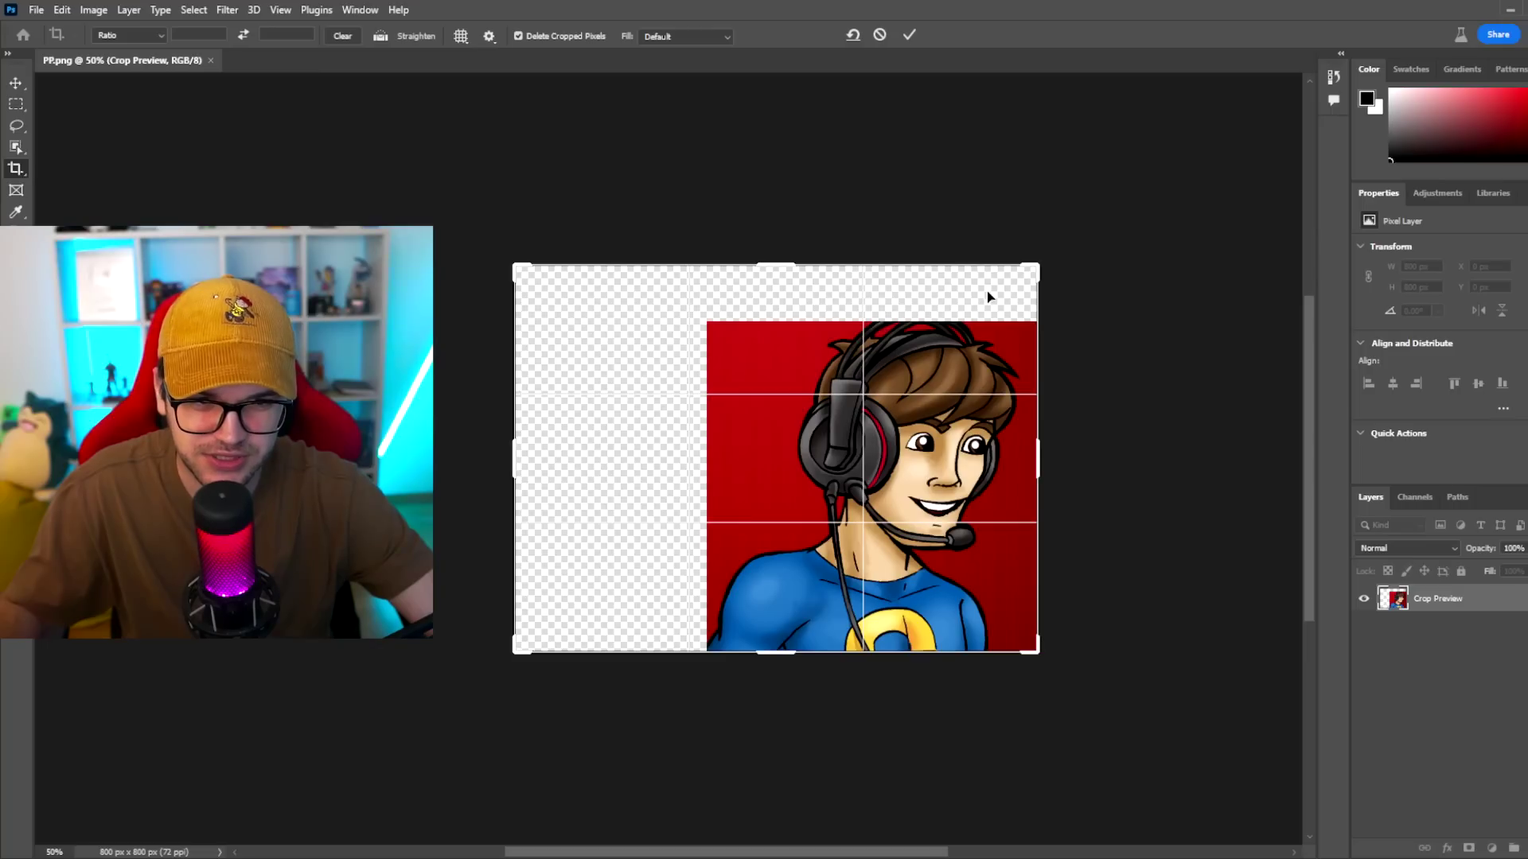
left_click_drag(1045, 455, 1154, 456)
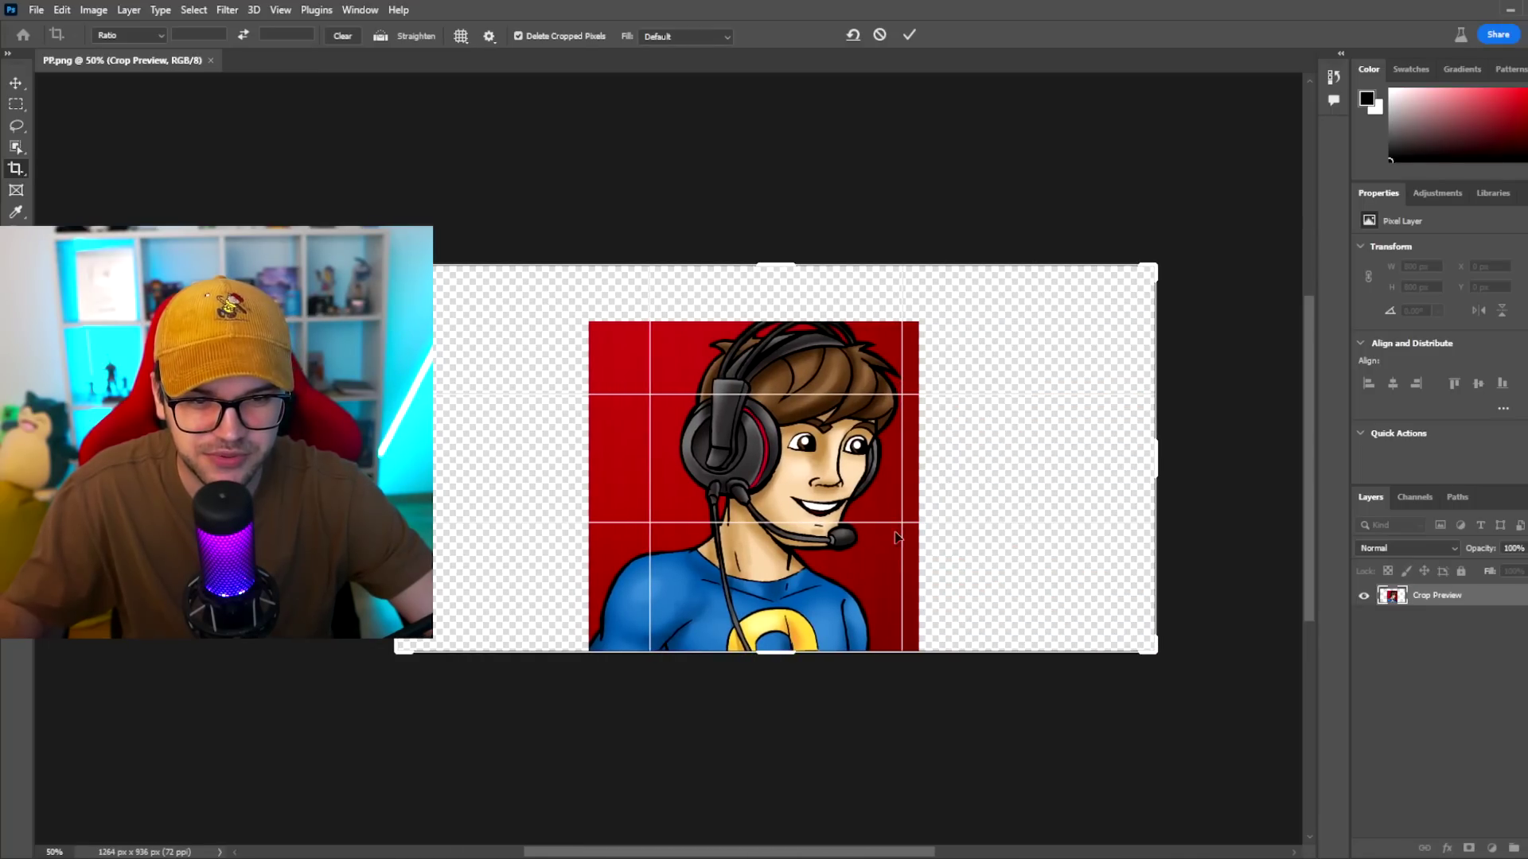
scroll(825, 539, "down", 3)
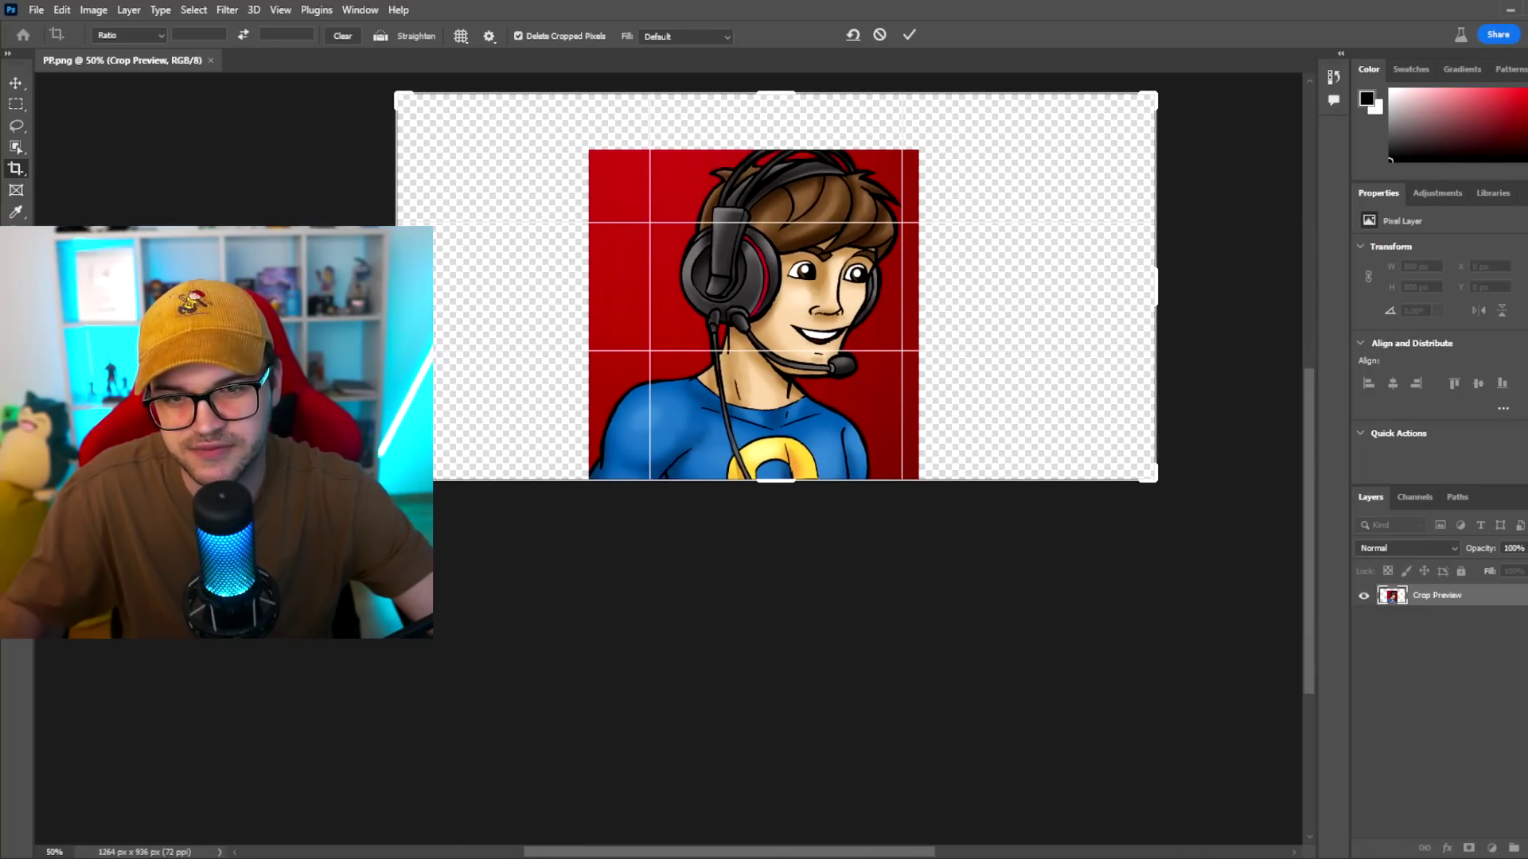
scroll(753, 436, "down", 2)
left_click_drag(772, 414, 759, 536)
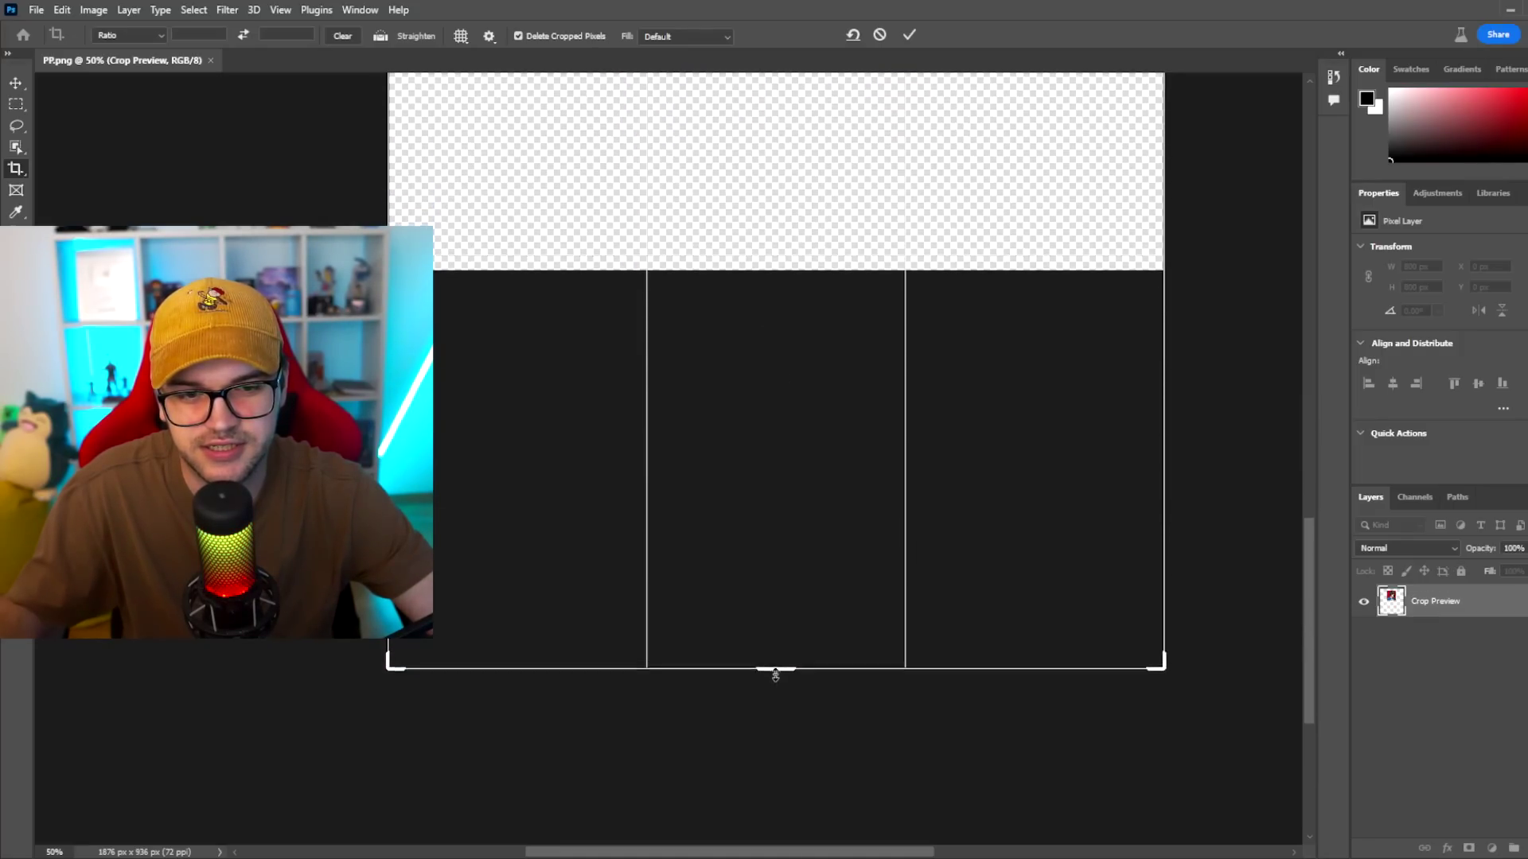
left_click_drag(771, 476, 768, 716)
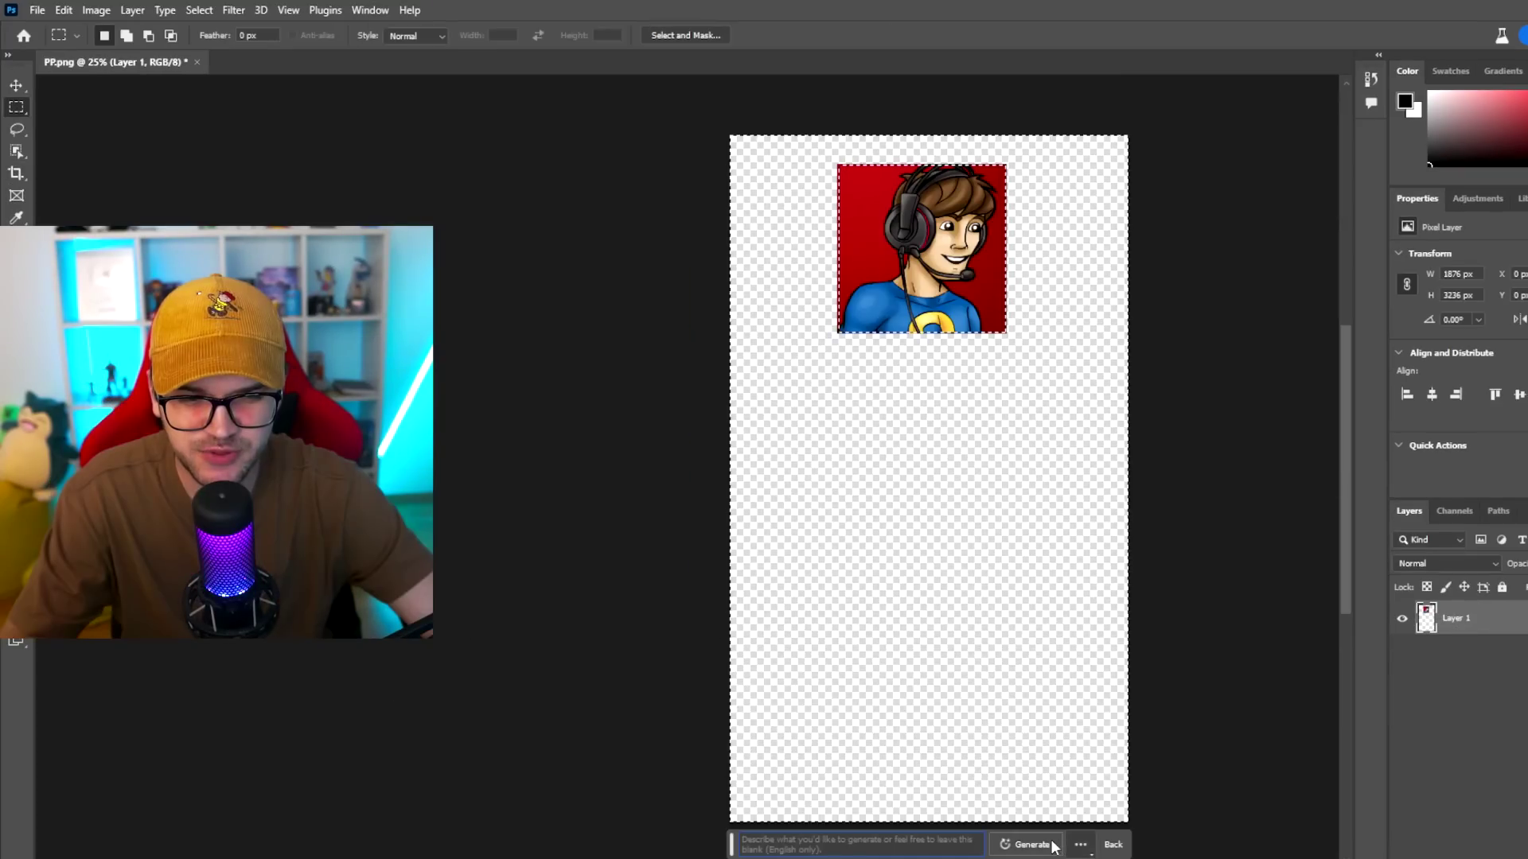
Run Generative Fill on the empty canvas to give the boy legs and a red background
left_click(1030, 845)
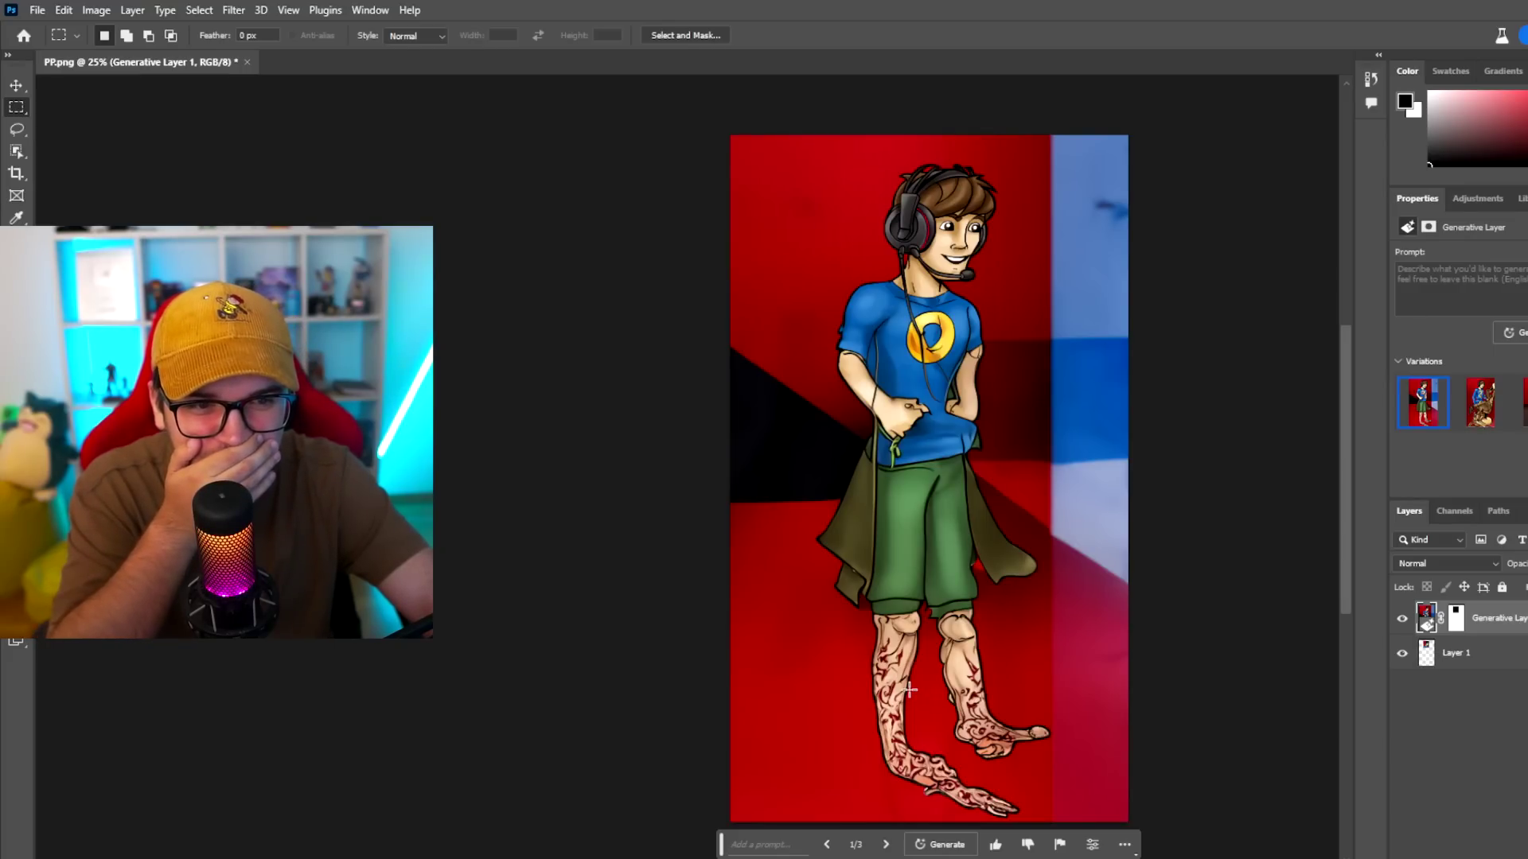
Browse the generated full-body variations, including the barefoot boy in shorts
left_click(1480, 410)
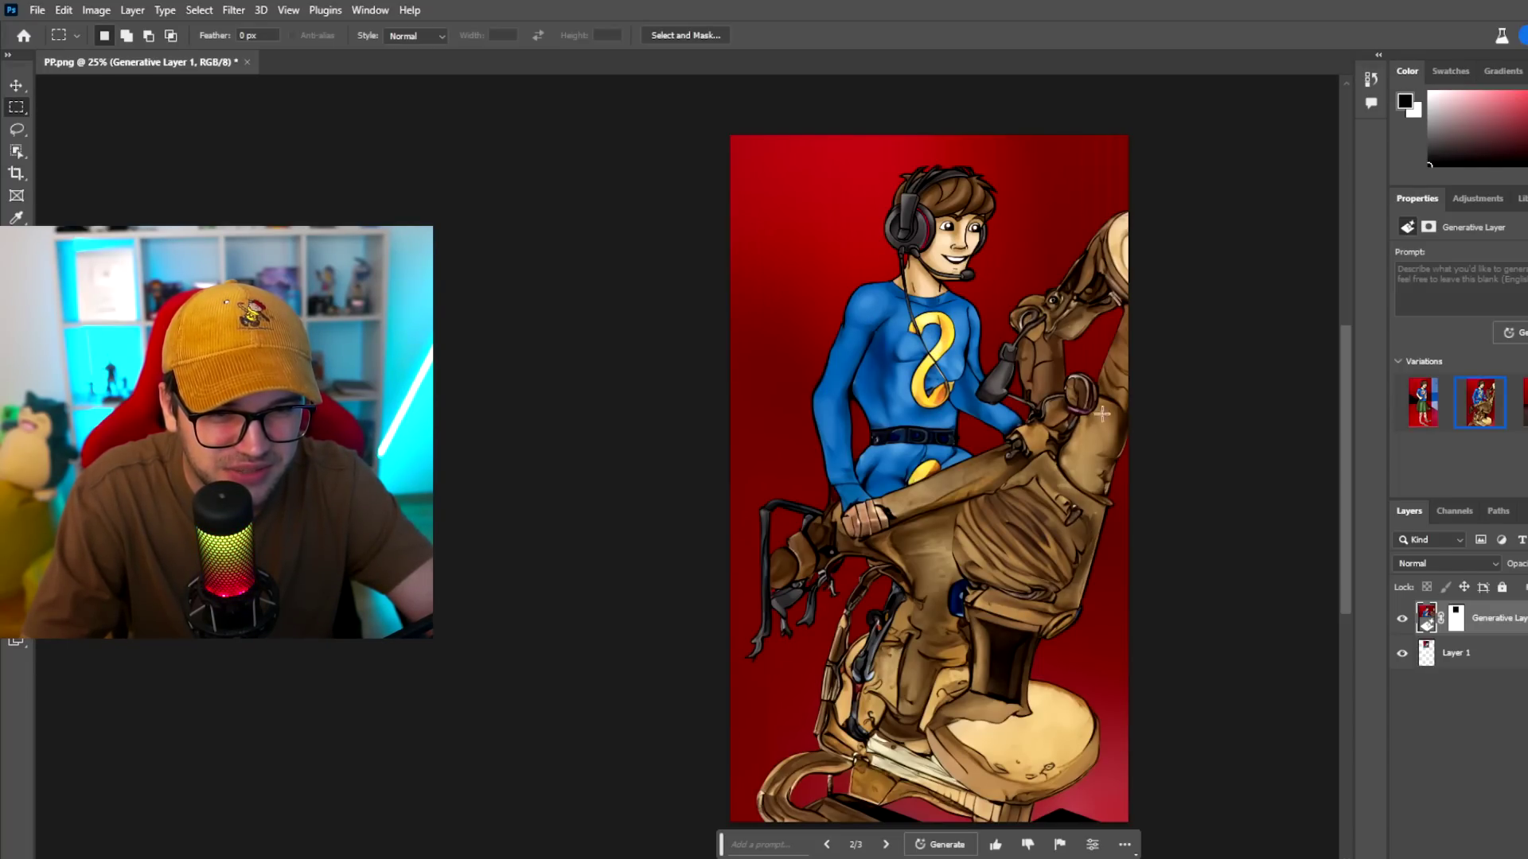
left_click(1522, 404)
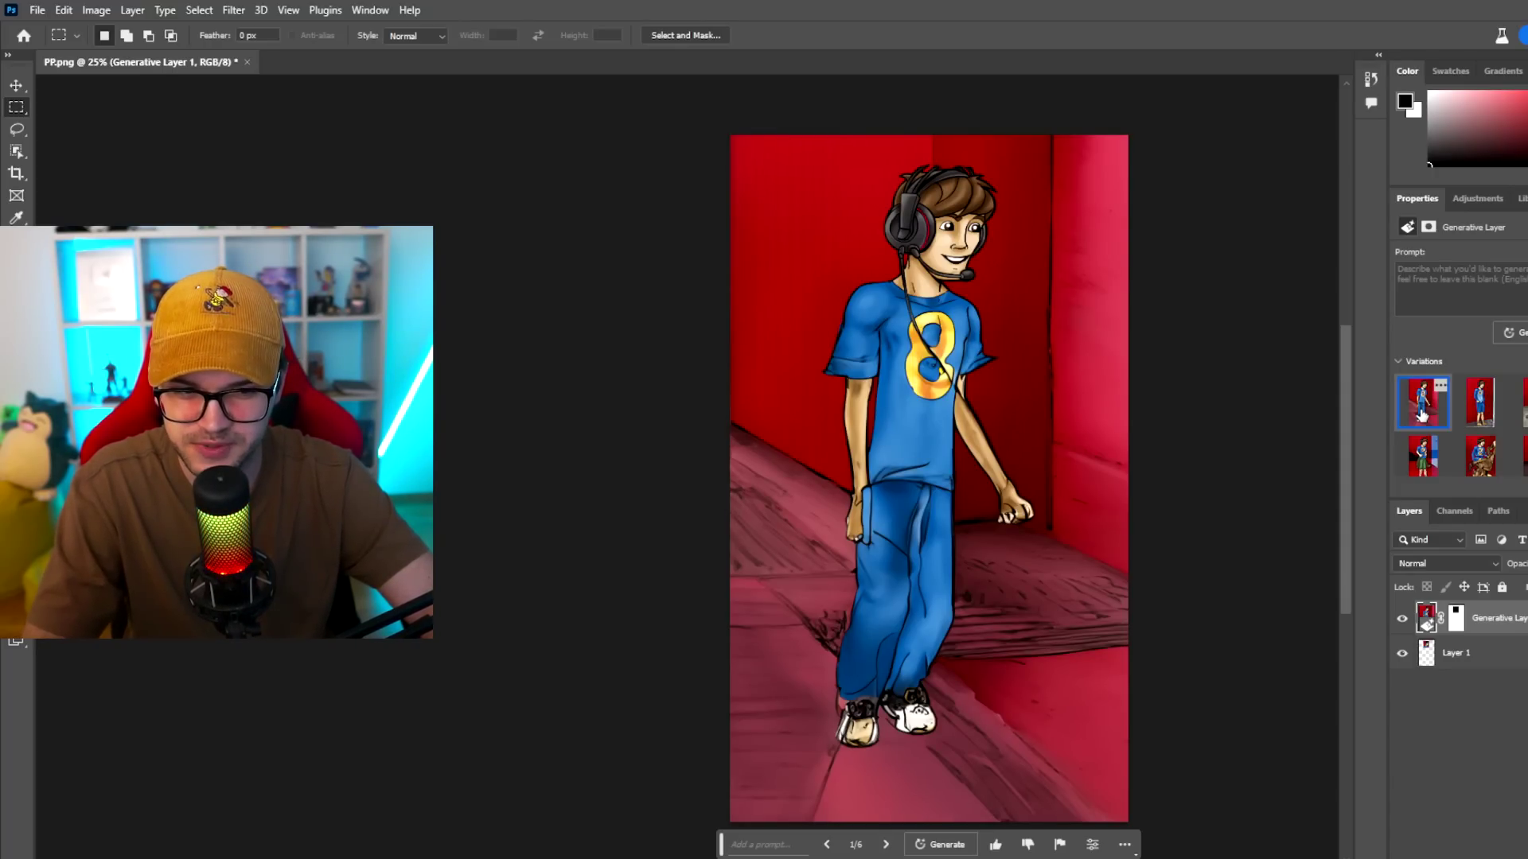
mouse_move(1421, 402)
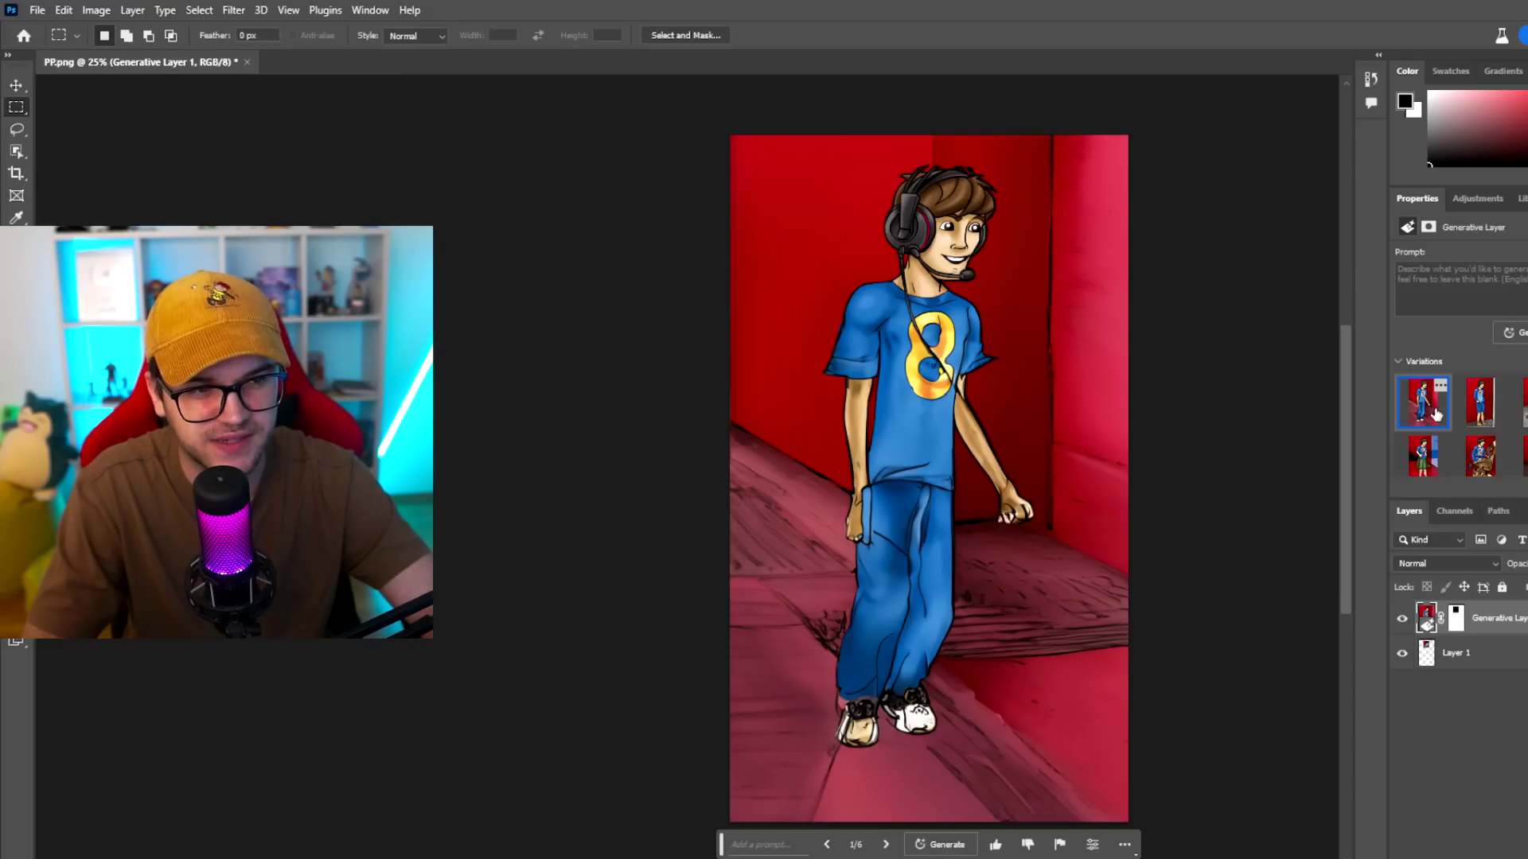
left_click(1480, 402)
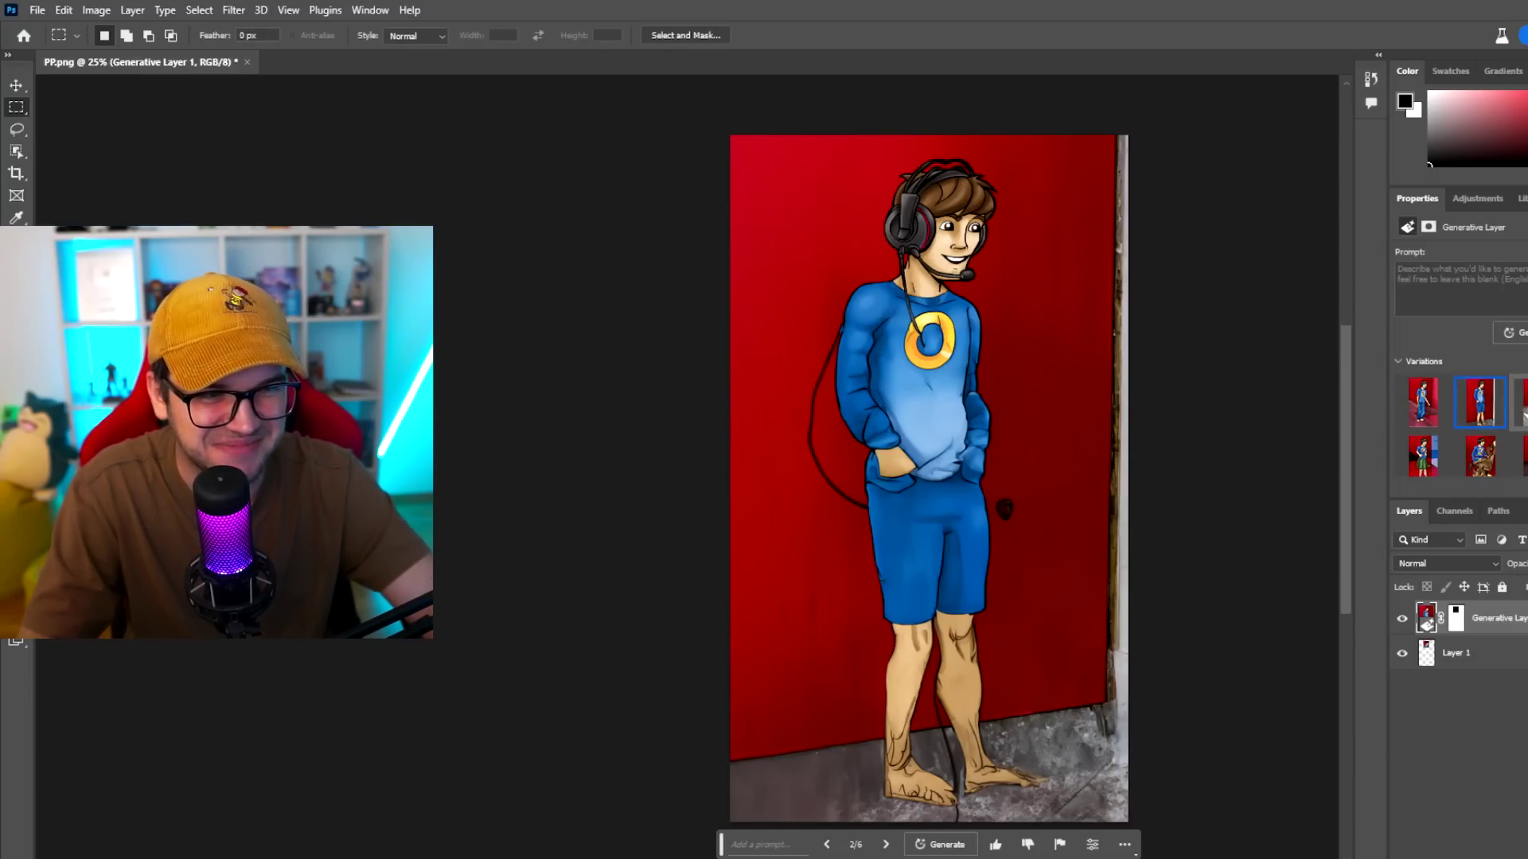
left_click(1522, 402)
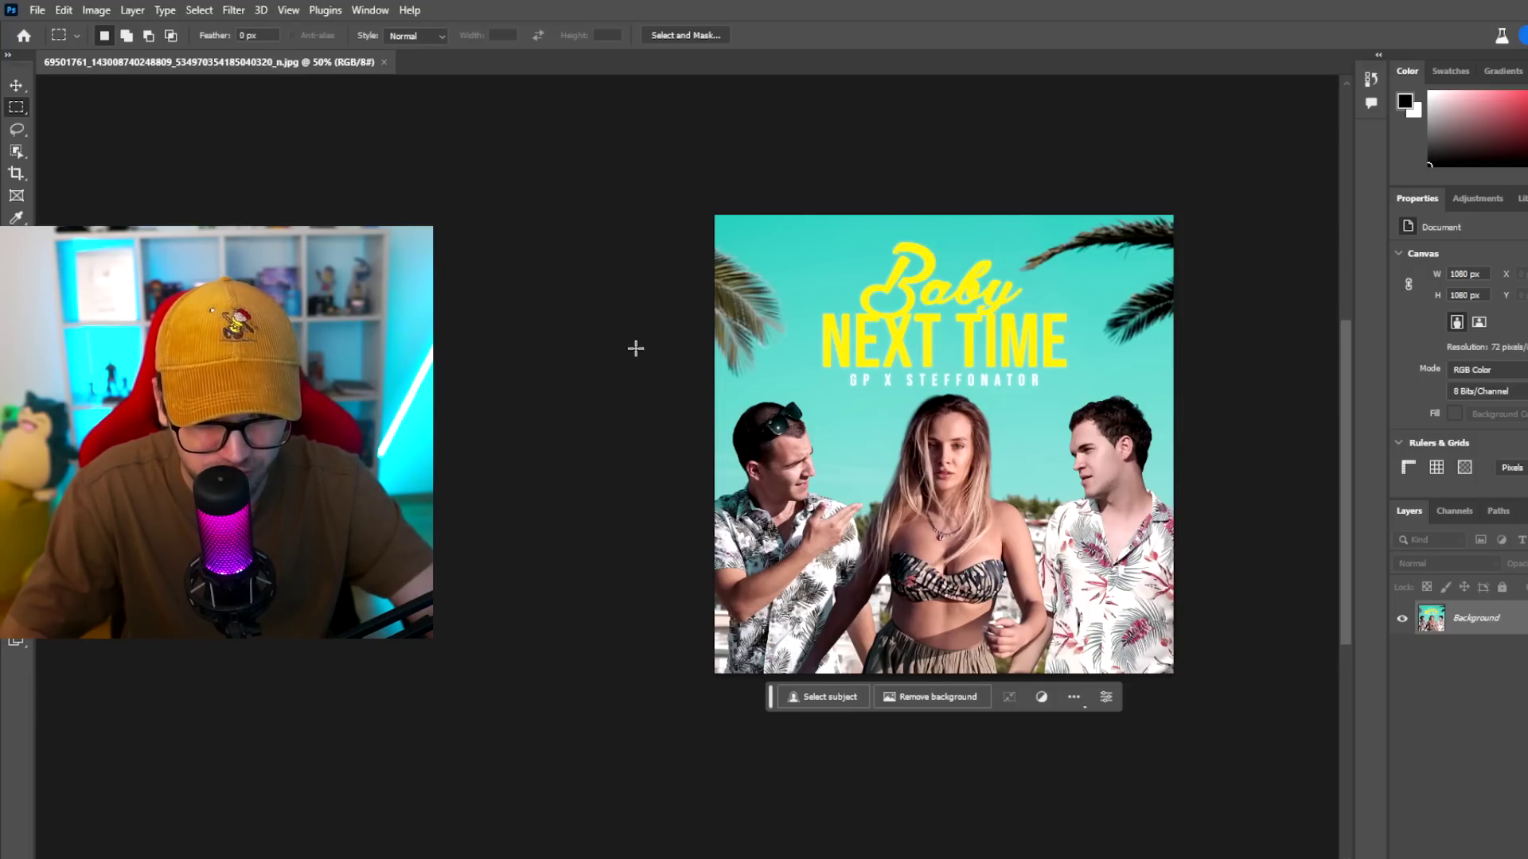
Crop-extend the Baby NEXT TIME cover beyond its edges and zoom in on the filled result
key("c")
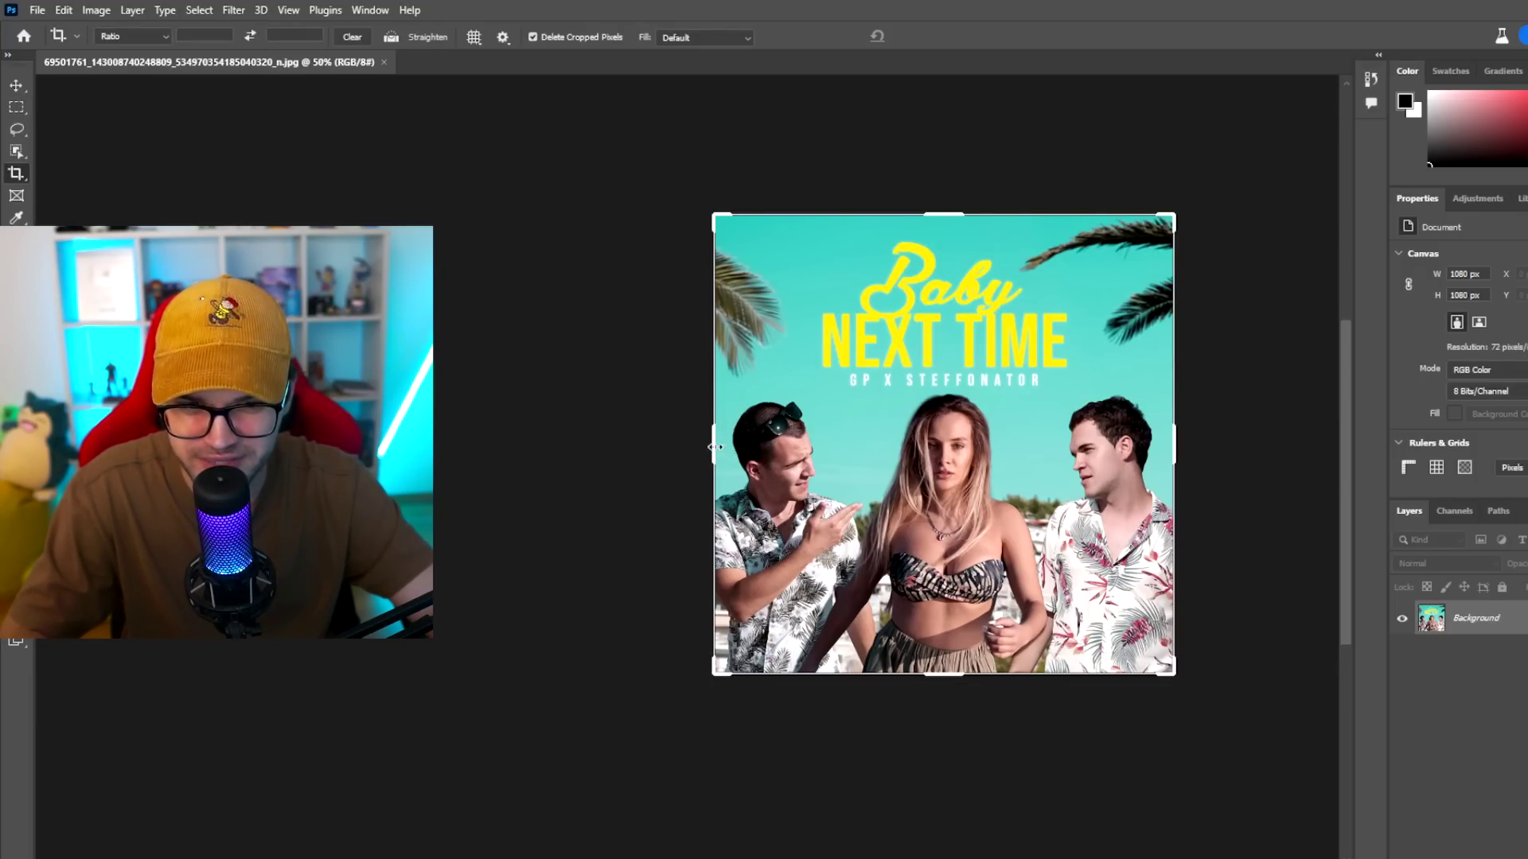
left_click_drag(715, 447, 646, 430)
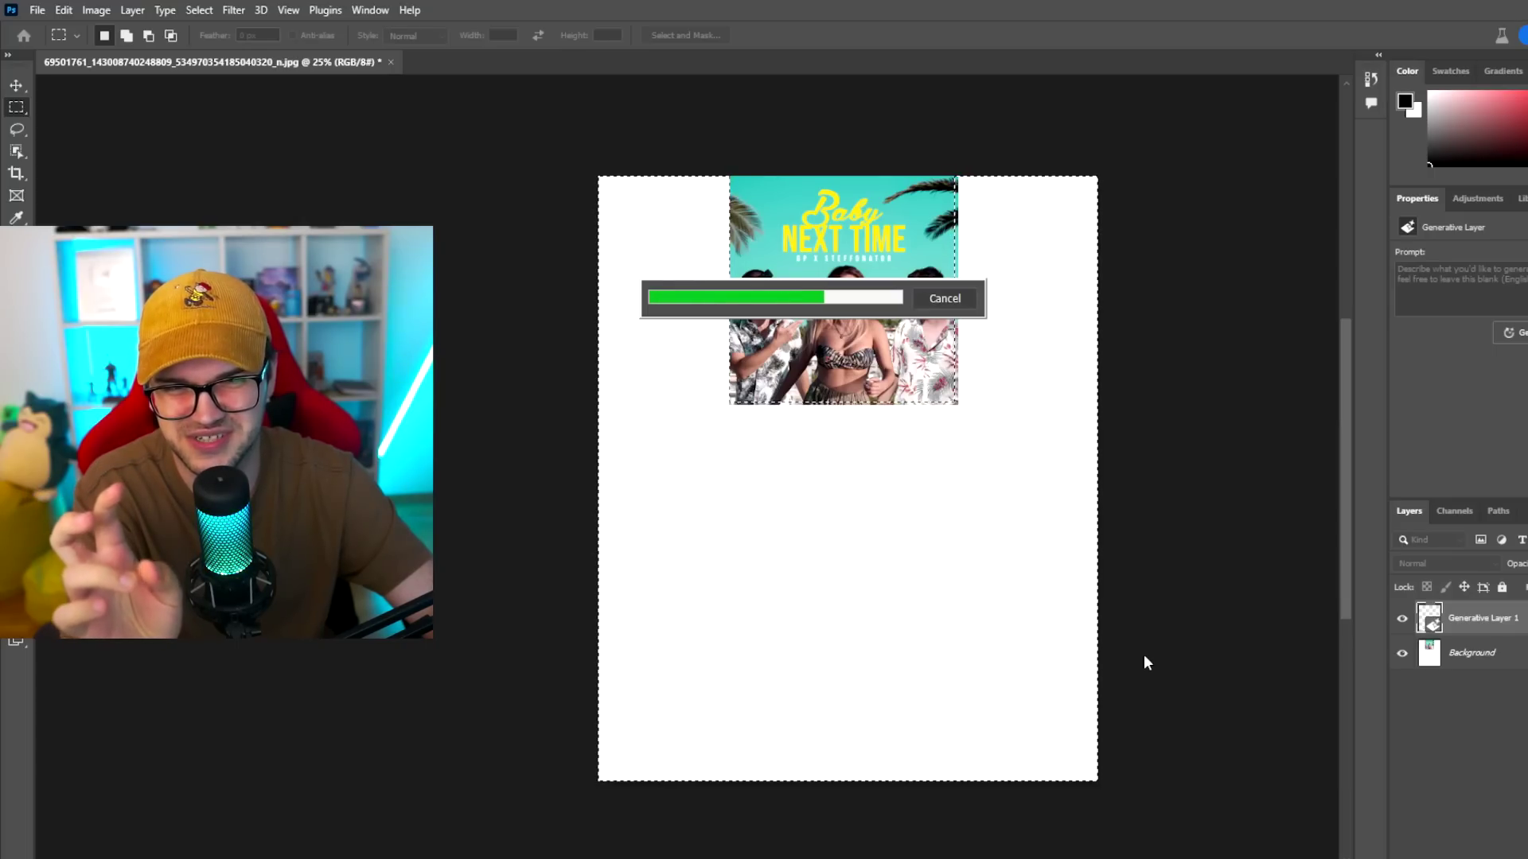
key("ctrl+plus")
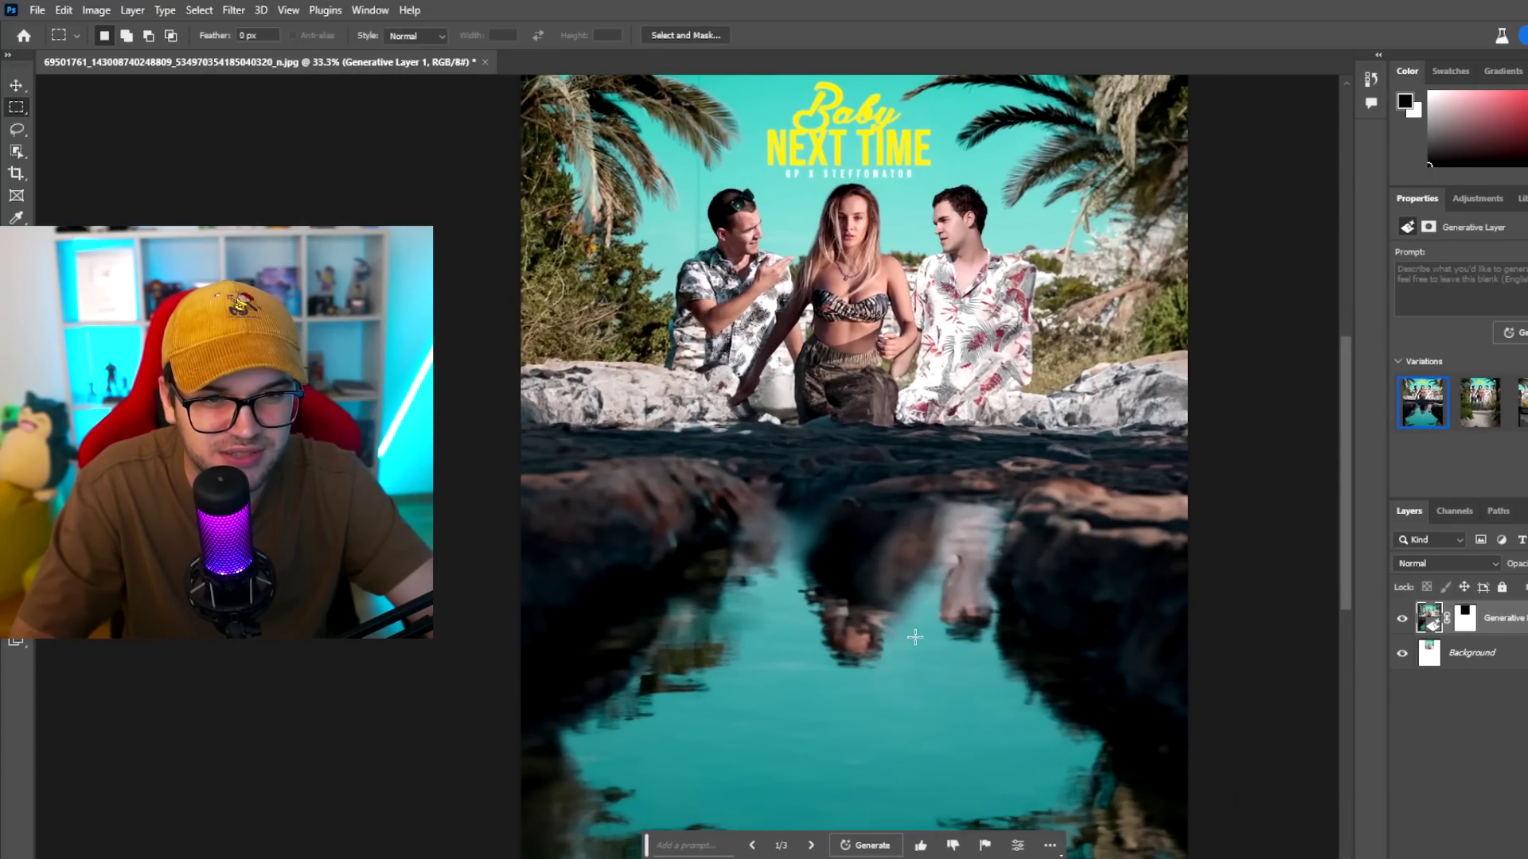
Compare the cover's generated scenery variations, including the one with stone steps
left_click(1481, 406)
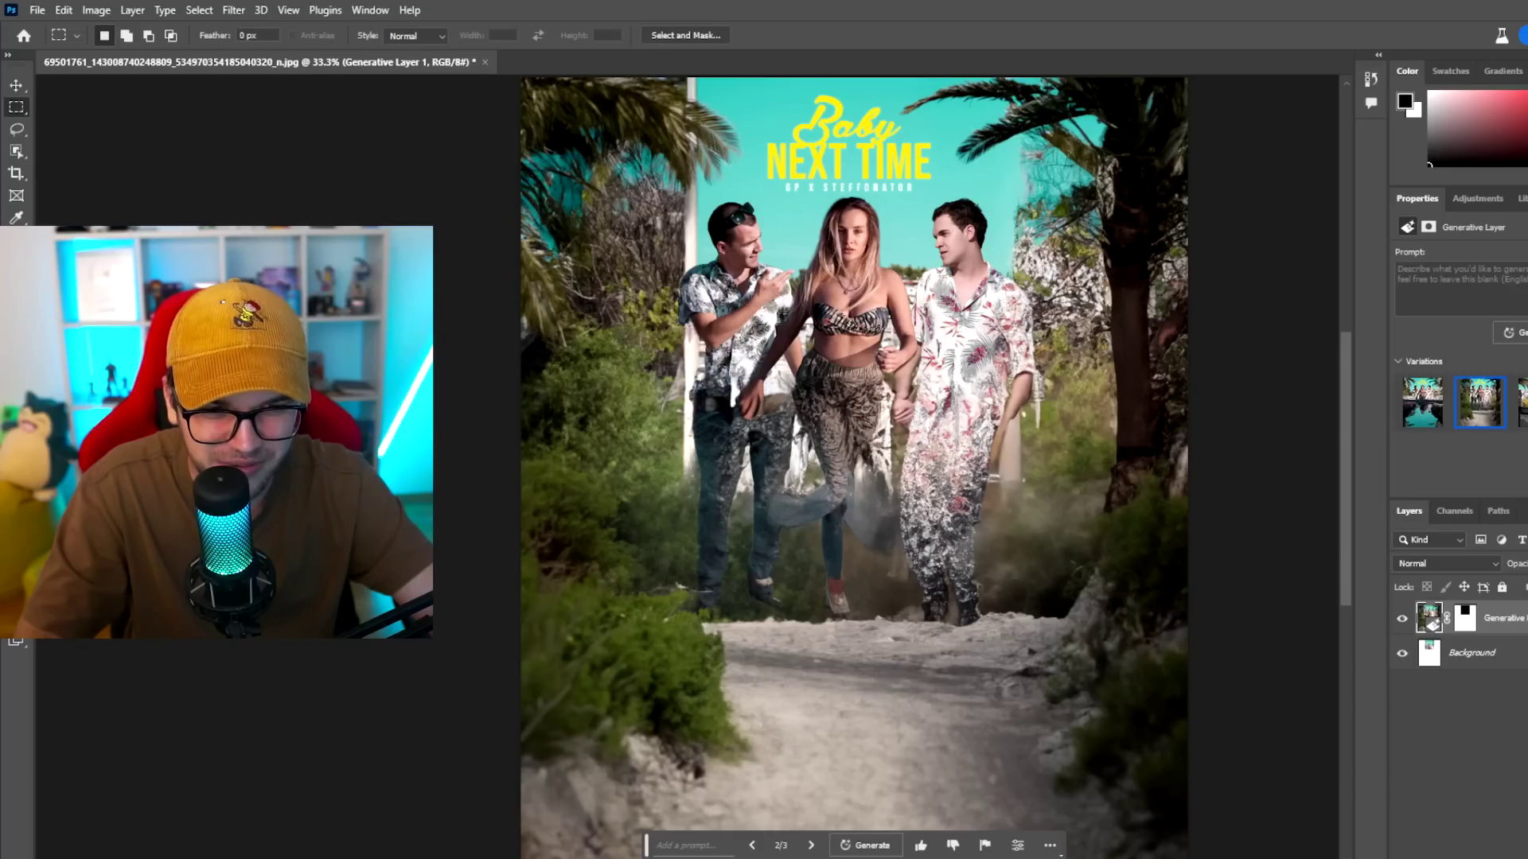
left_click(1520, 403)
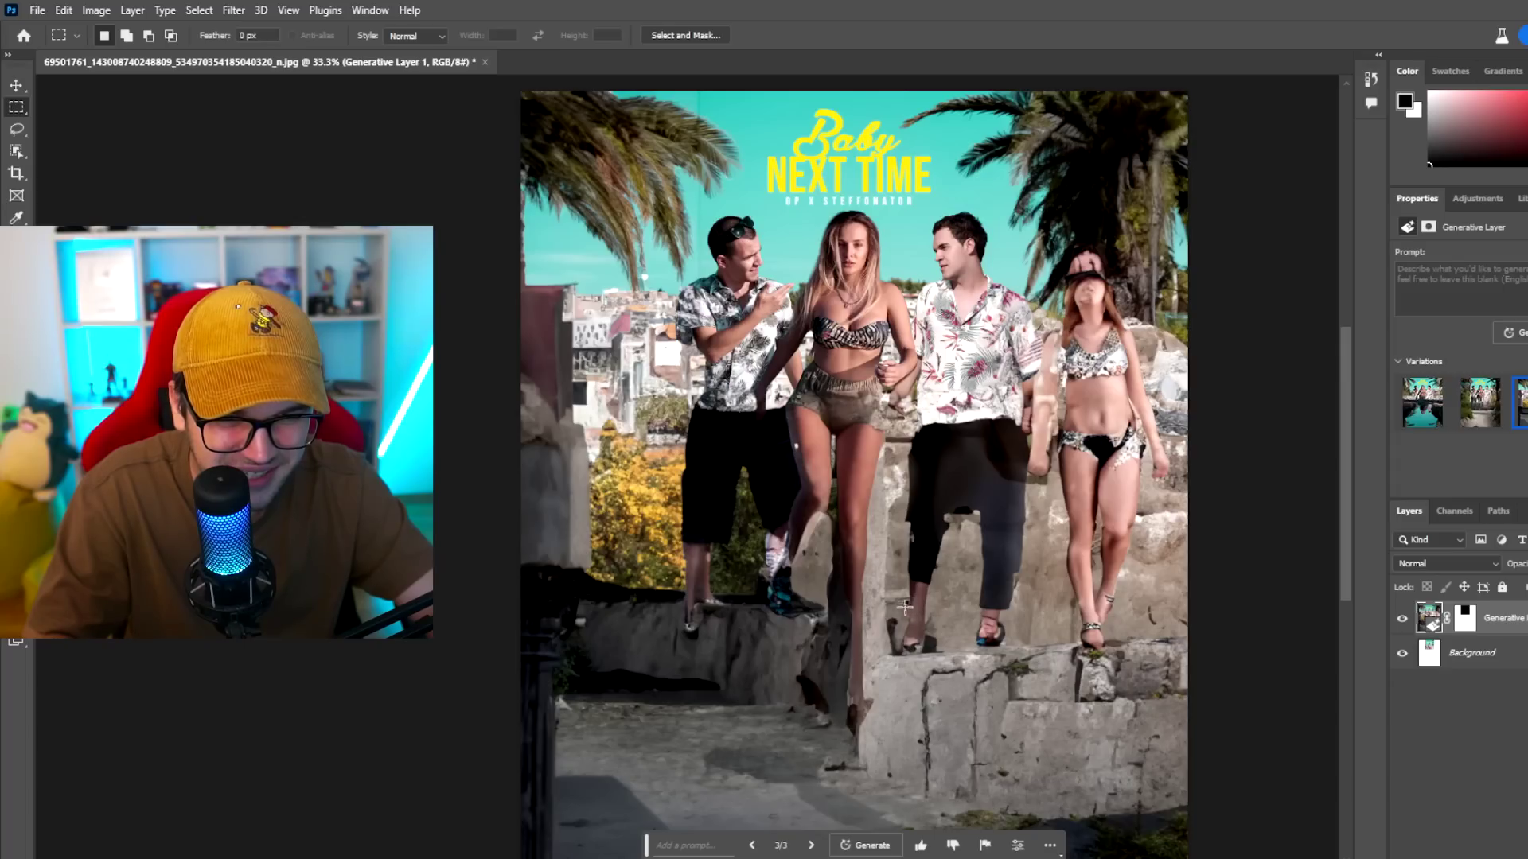
scroll(836, 612, "down", 2)
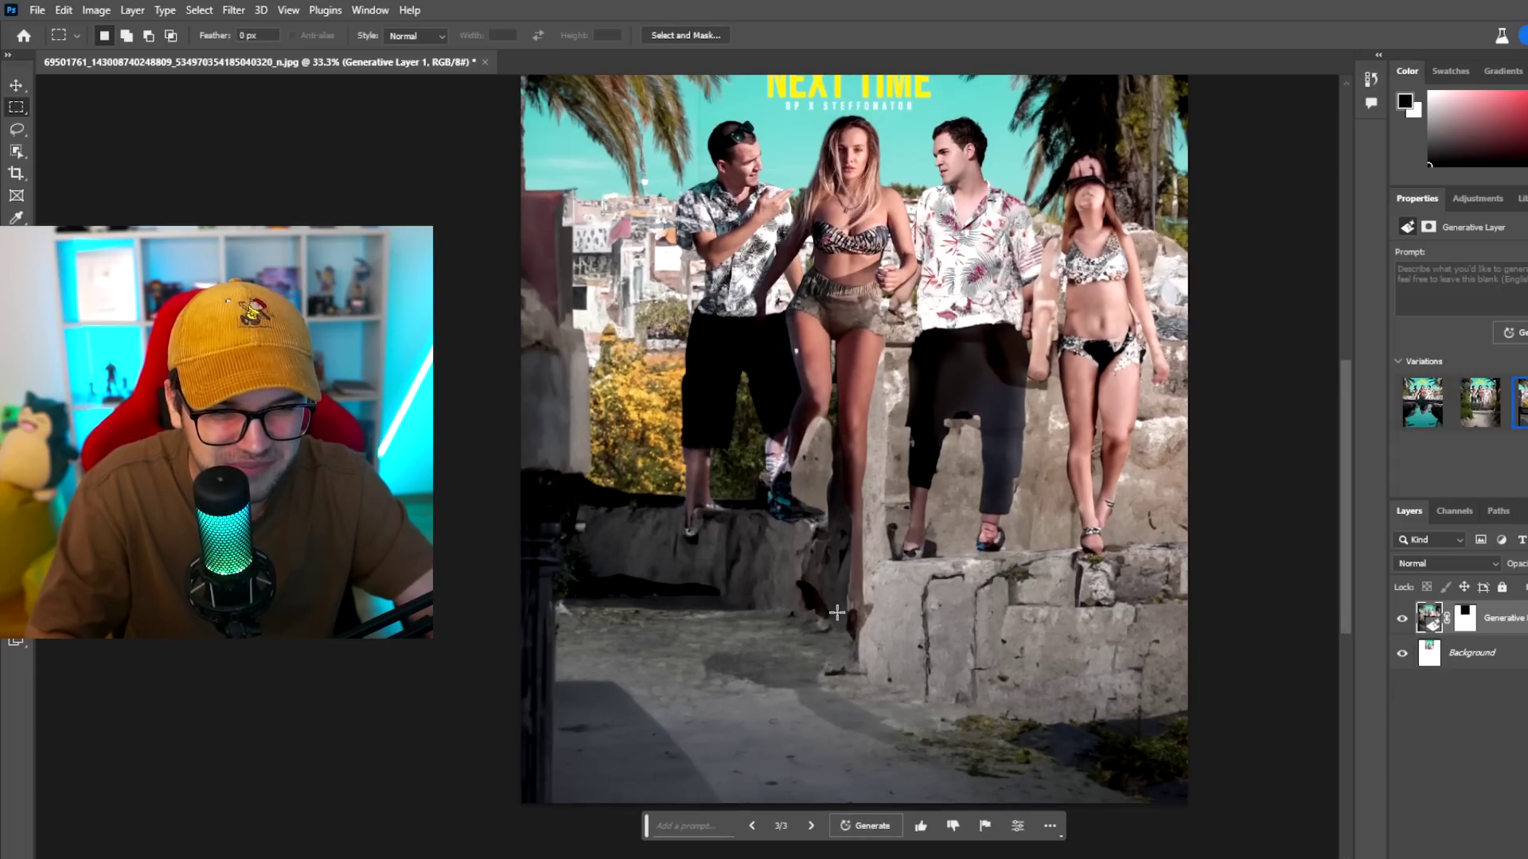
scroll(836, 612, "up", 3)
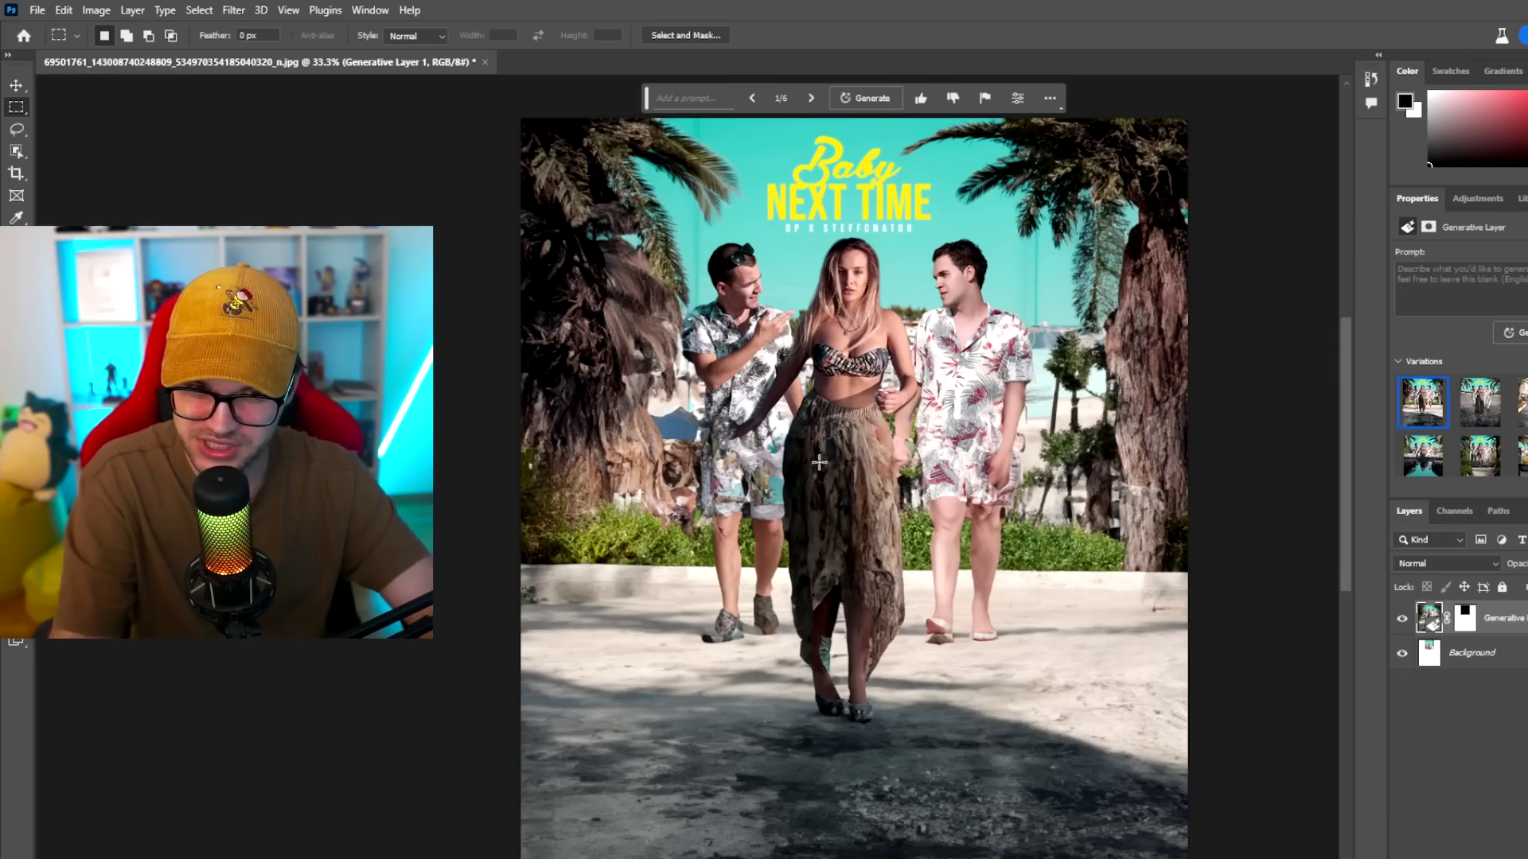
scroll(846, 533, "down", 1)
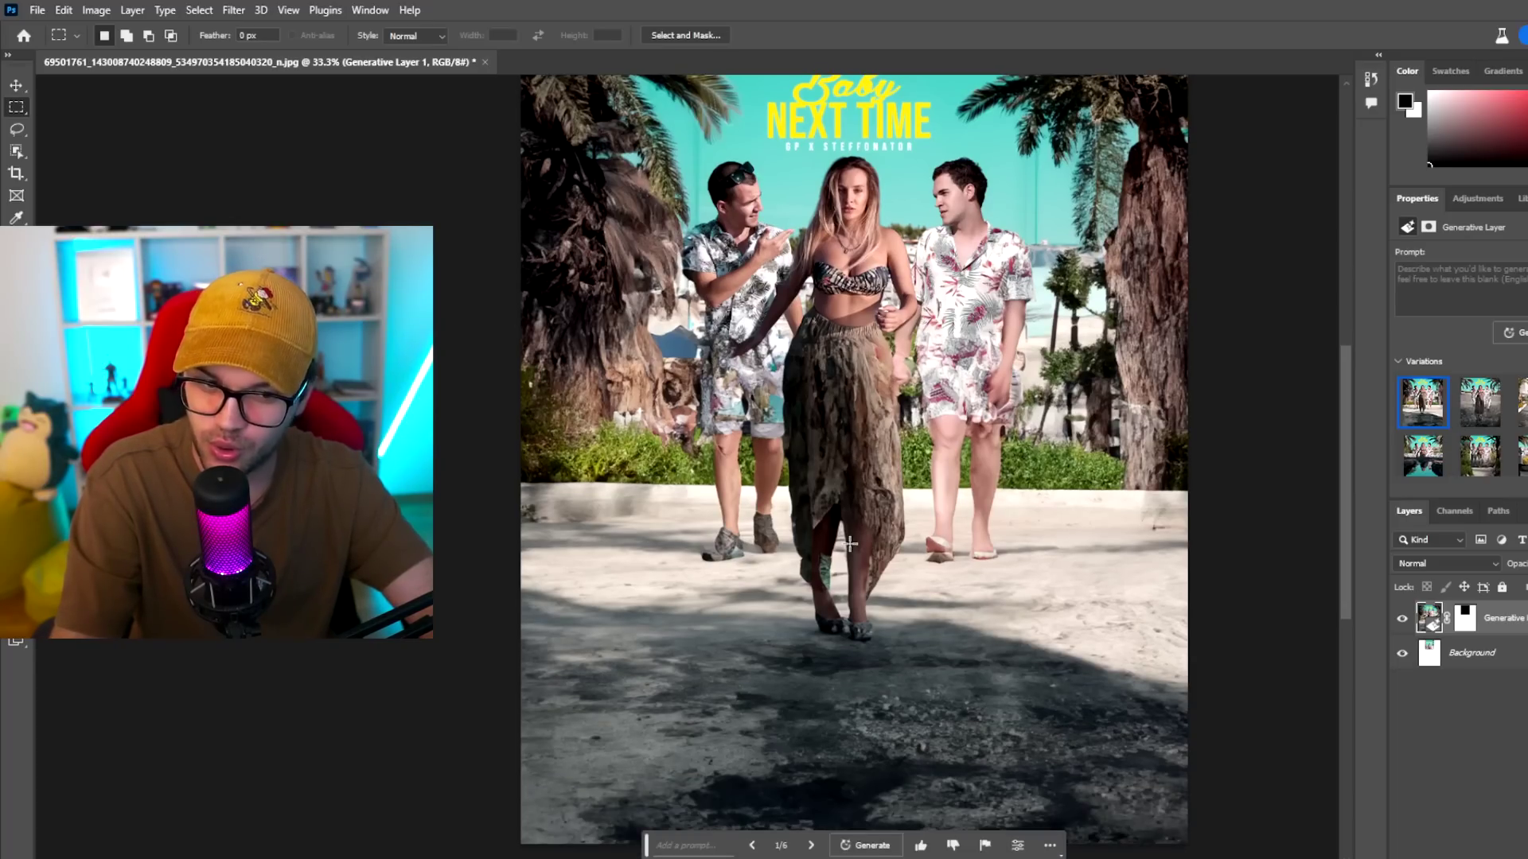
scroll(907, 549, "up", 2)
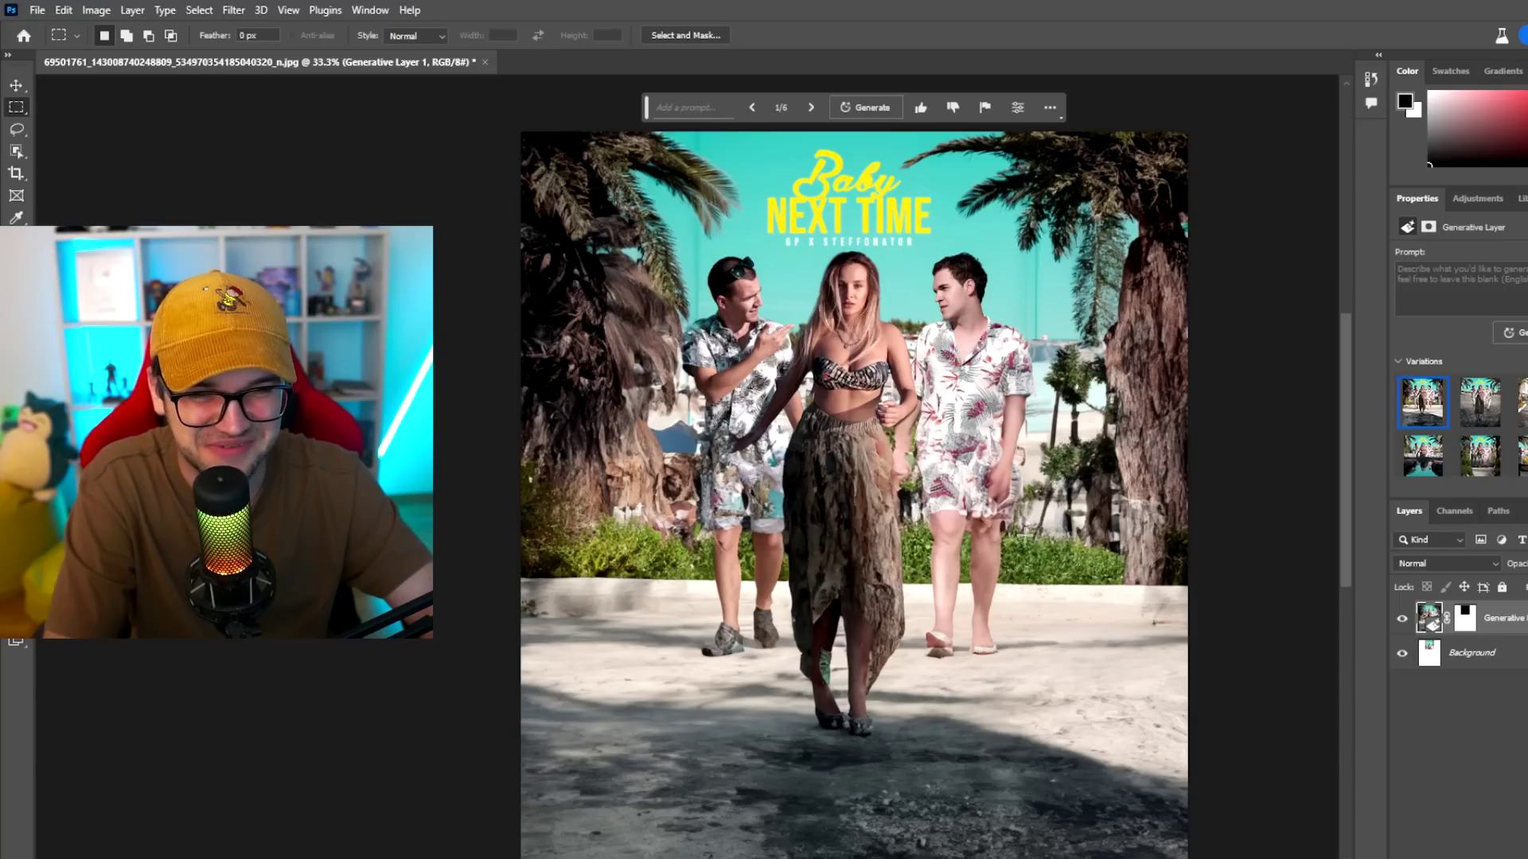
left_click(1472, 404)
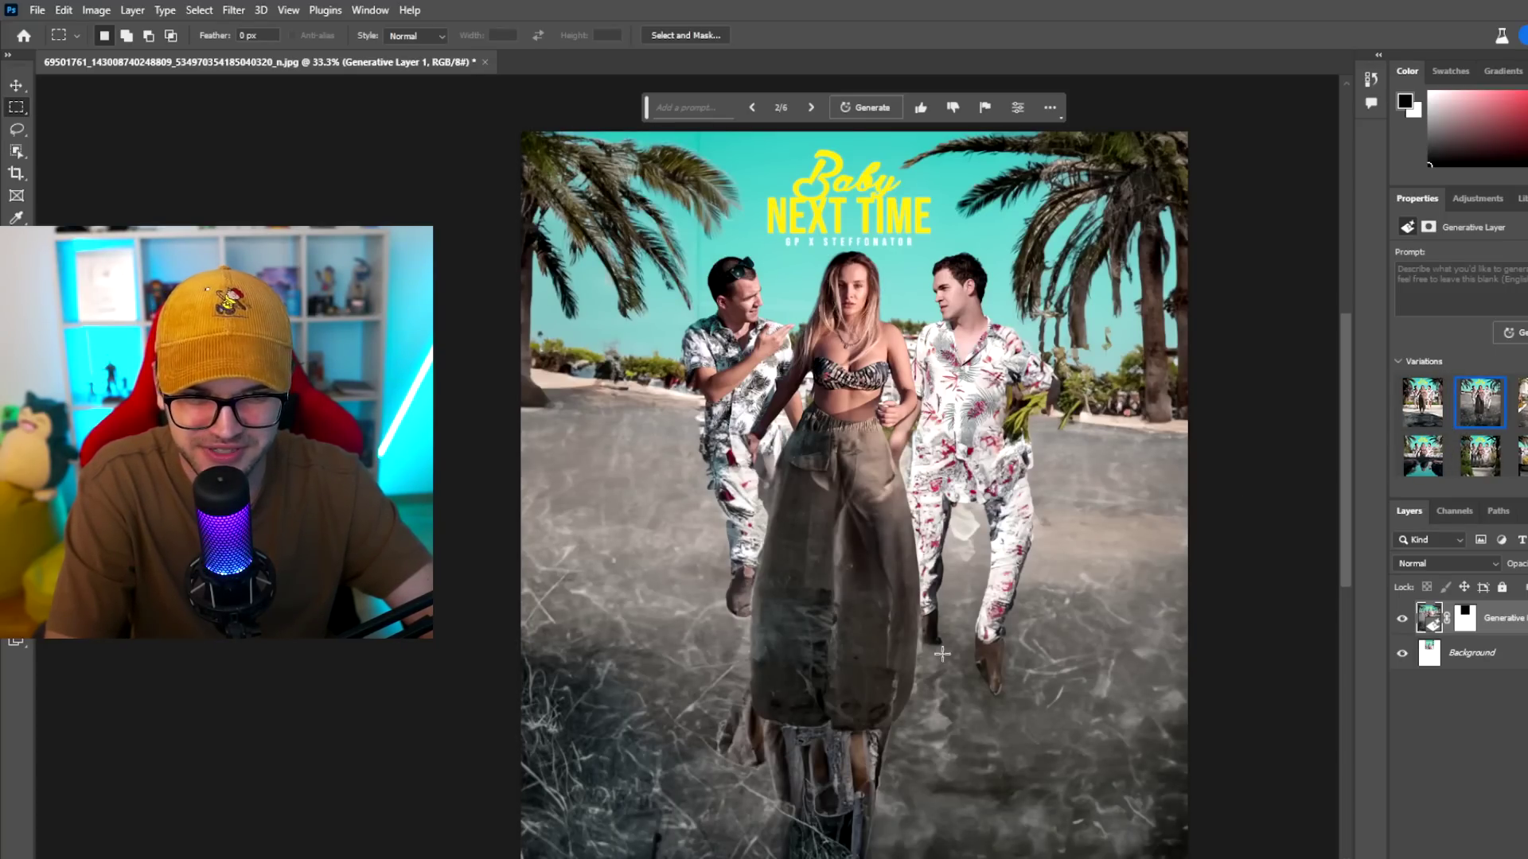
left_click(1520, 404)
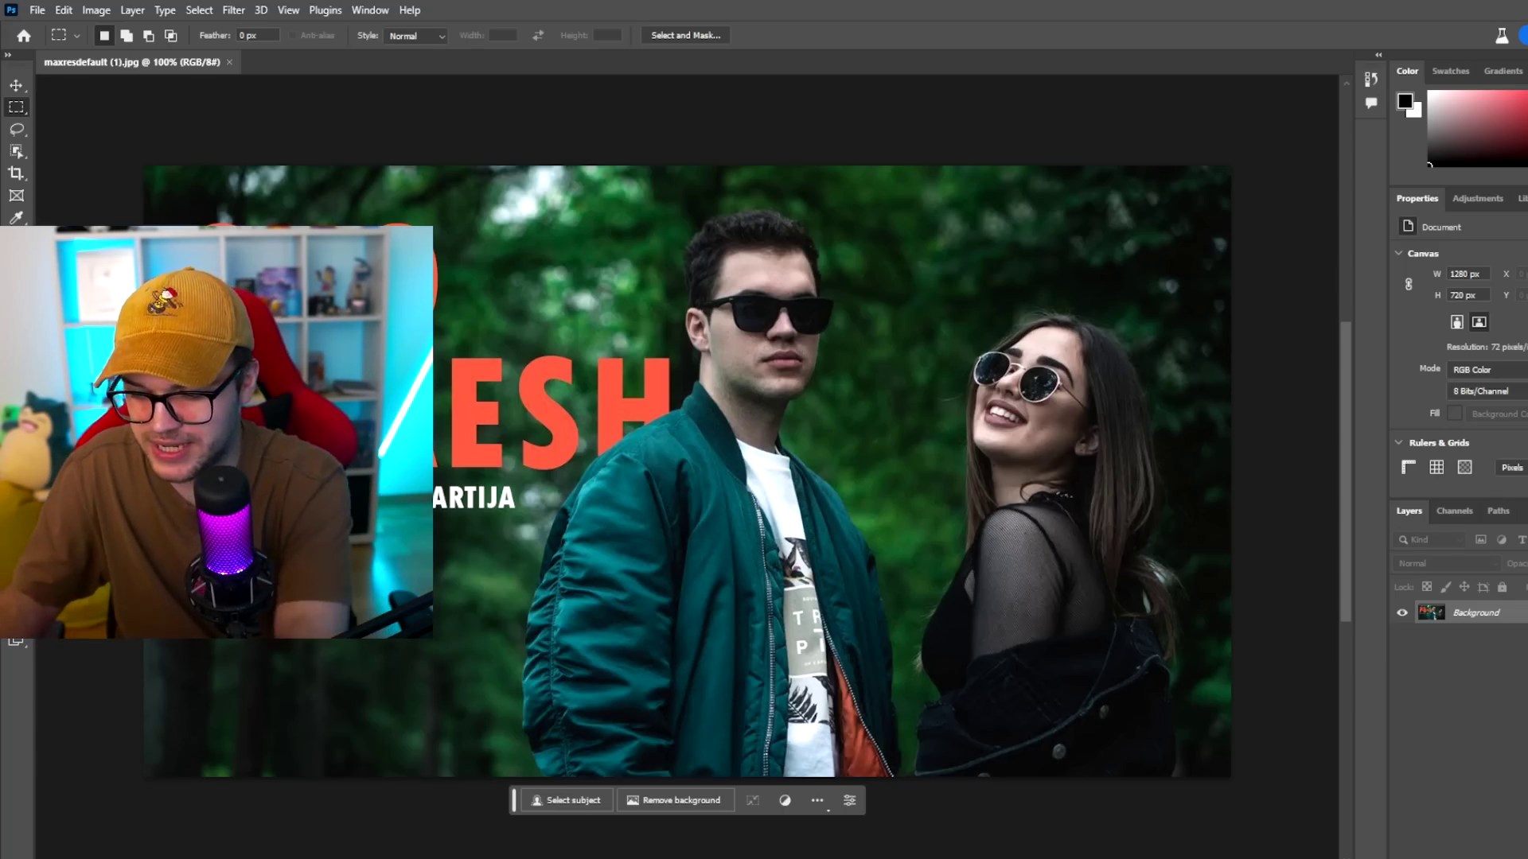
Unlock the SHO PRAESH Background layer and crop-extend the canvas far below the couple
key("ctrl+minus")
scroll(794, 855, "left", 3)
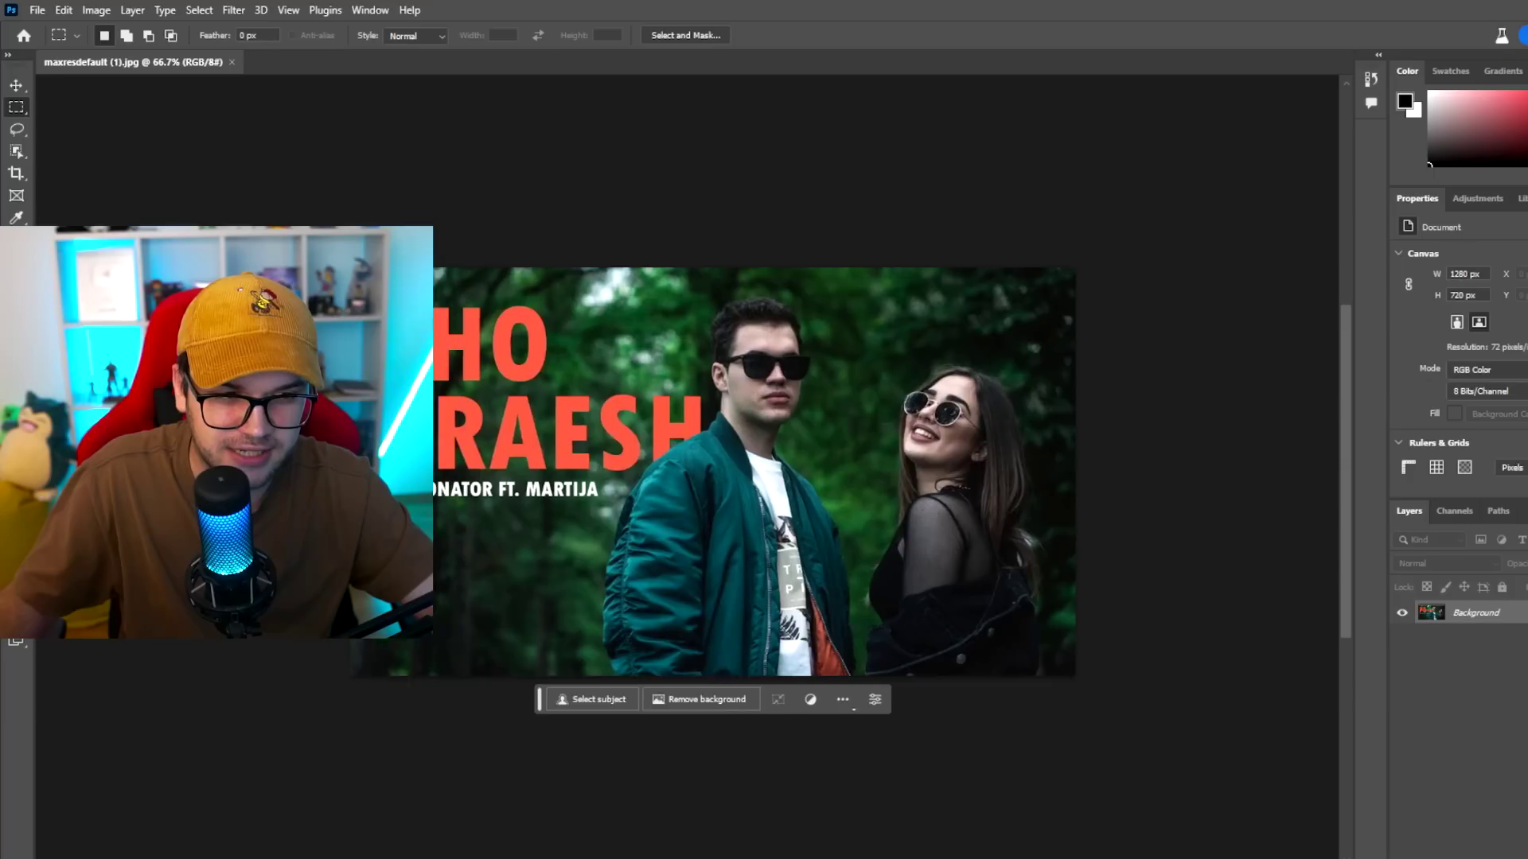
left_click(1494, 591)
key("c")
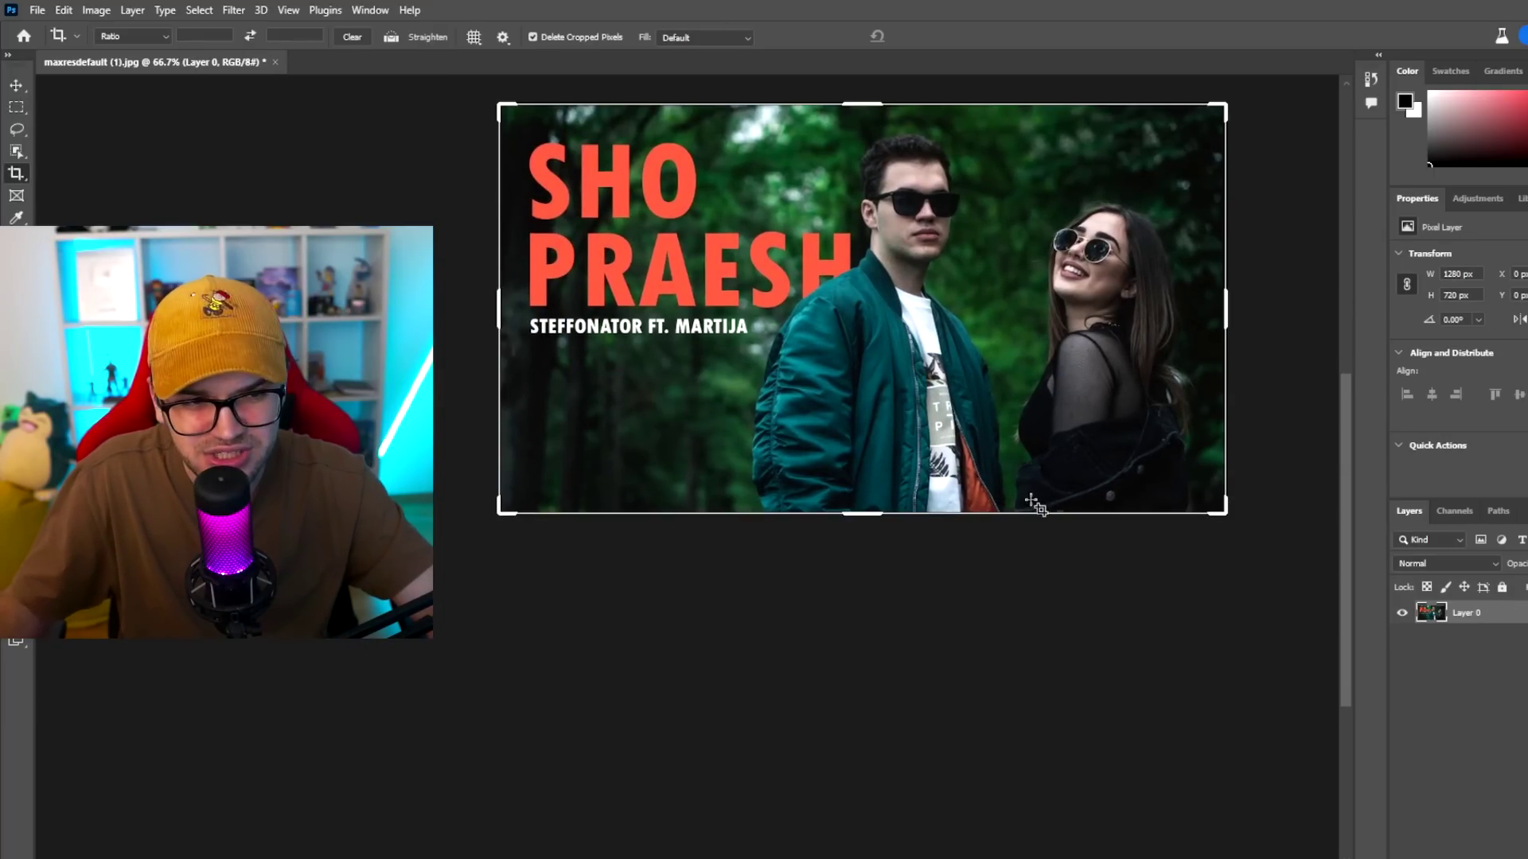
scroll(890, 428, "down", 5)
scroll(890, 429, "down", 4)
left_click_drag(876, 294, 892, 856)
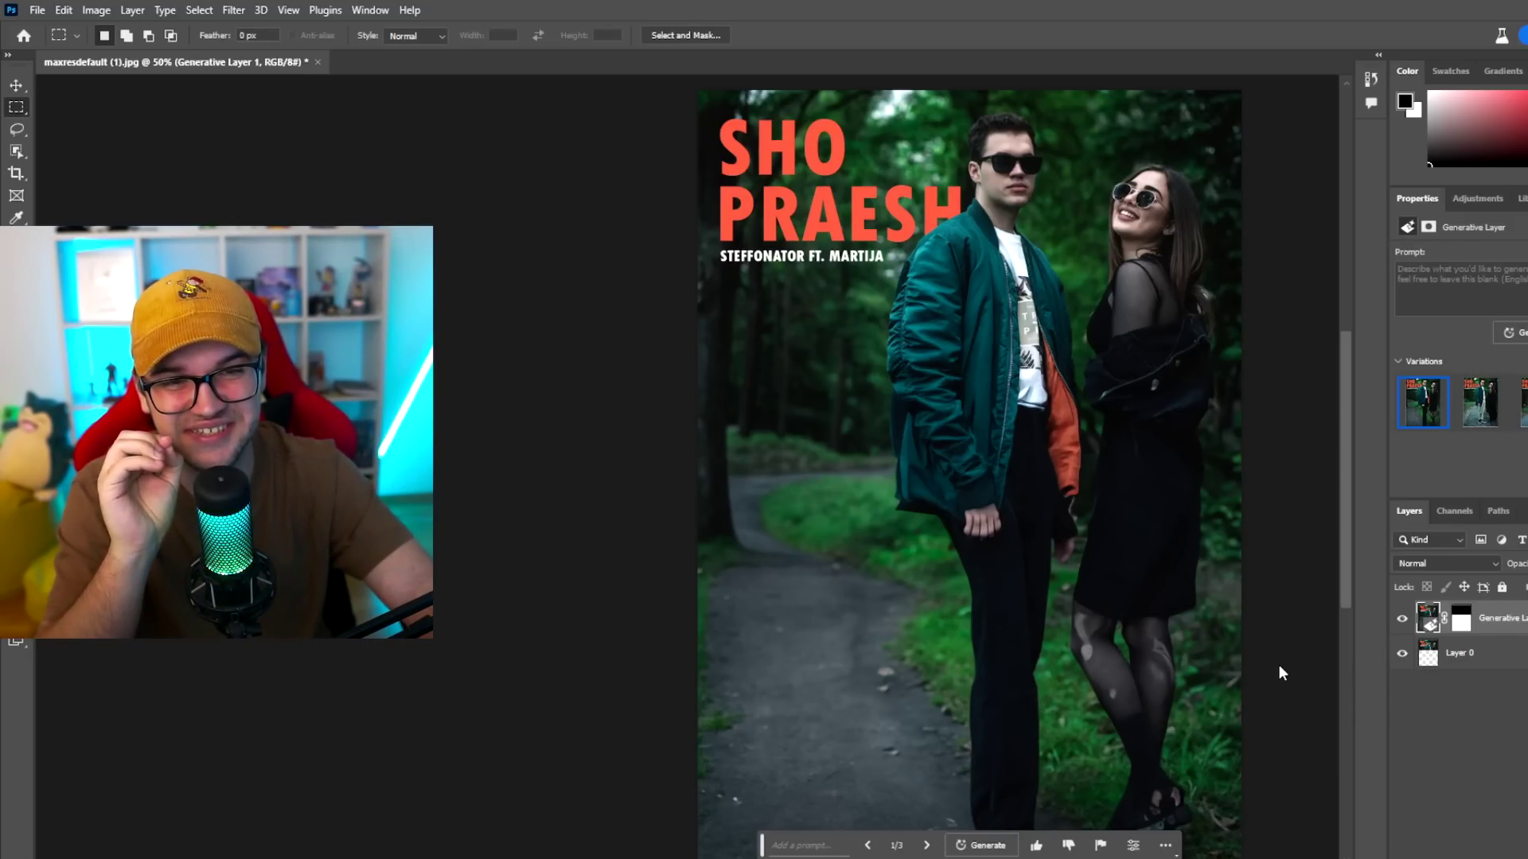
Compare the first three fill variations for the poster's extended bottom
scroll(1278, 665, "down", 1)
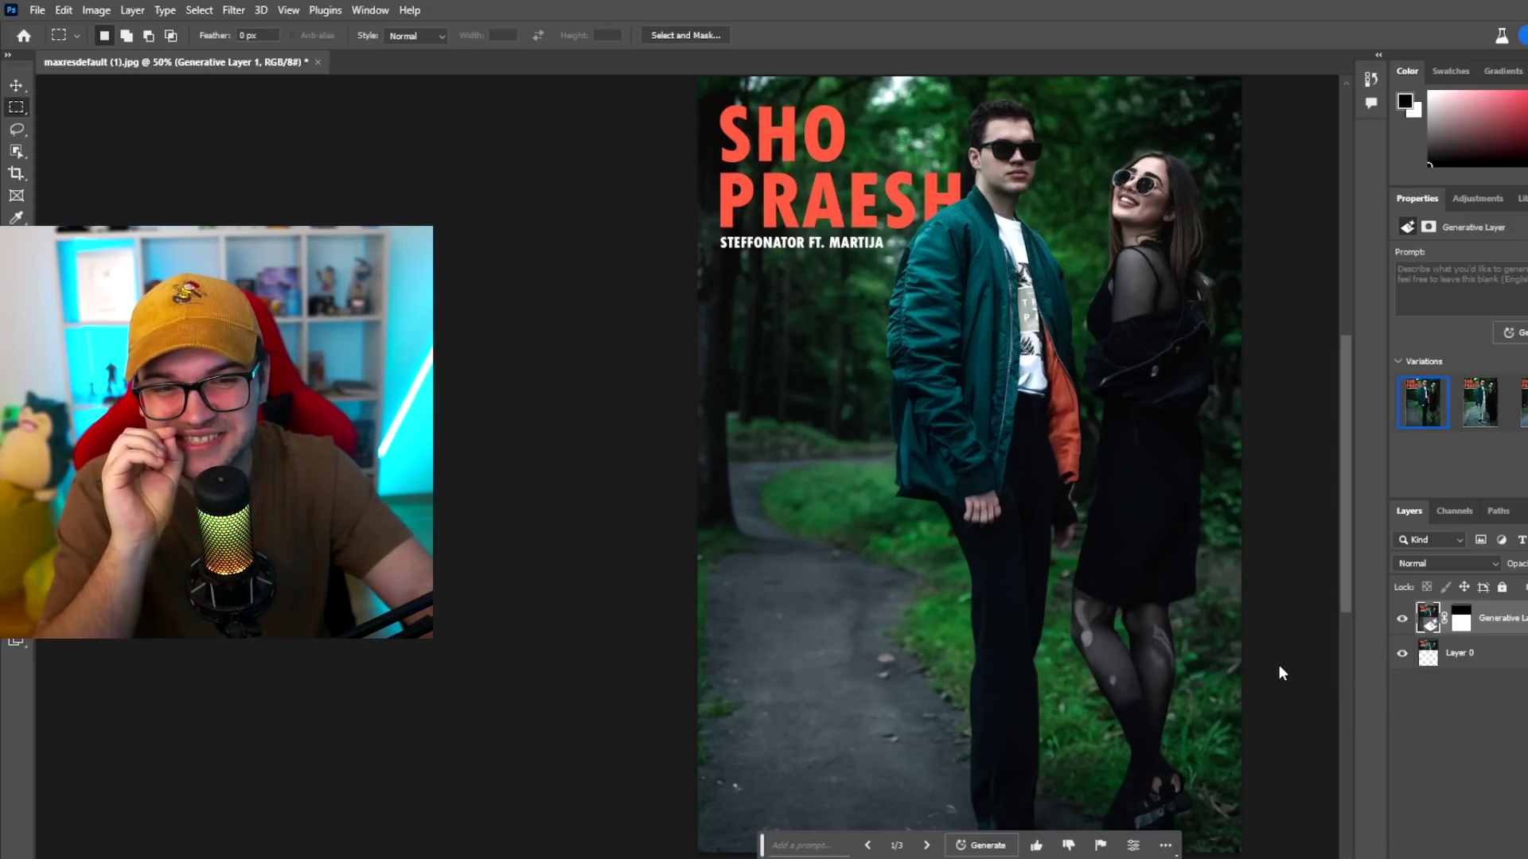
scroll(1264, 664, "up", 1)
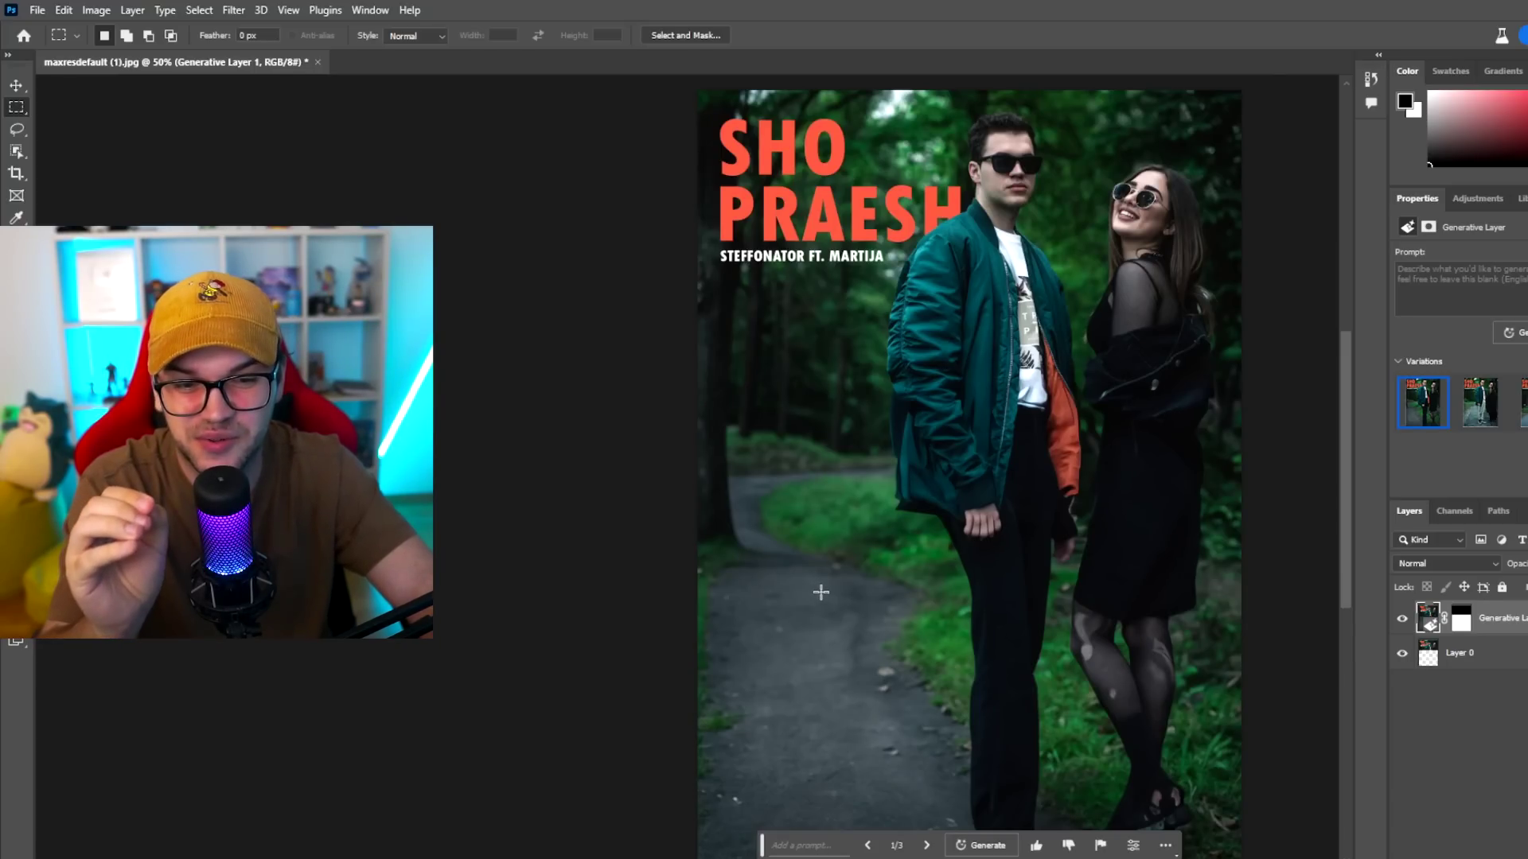
scroll(966, 677, "down", 5)
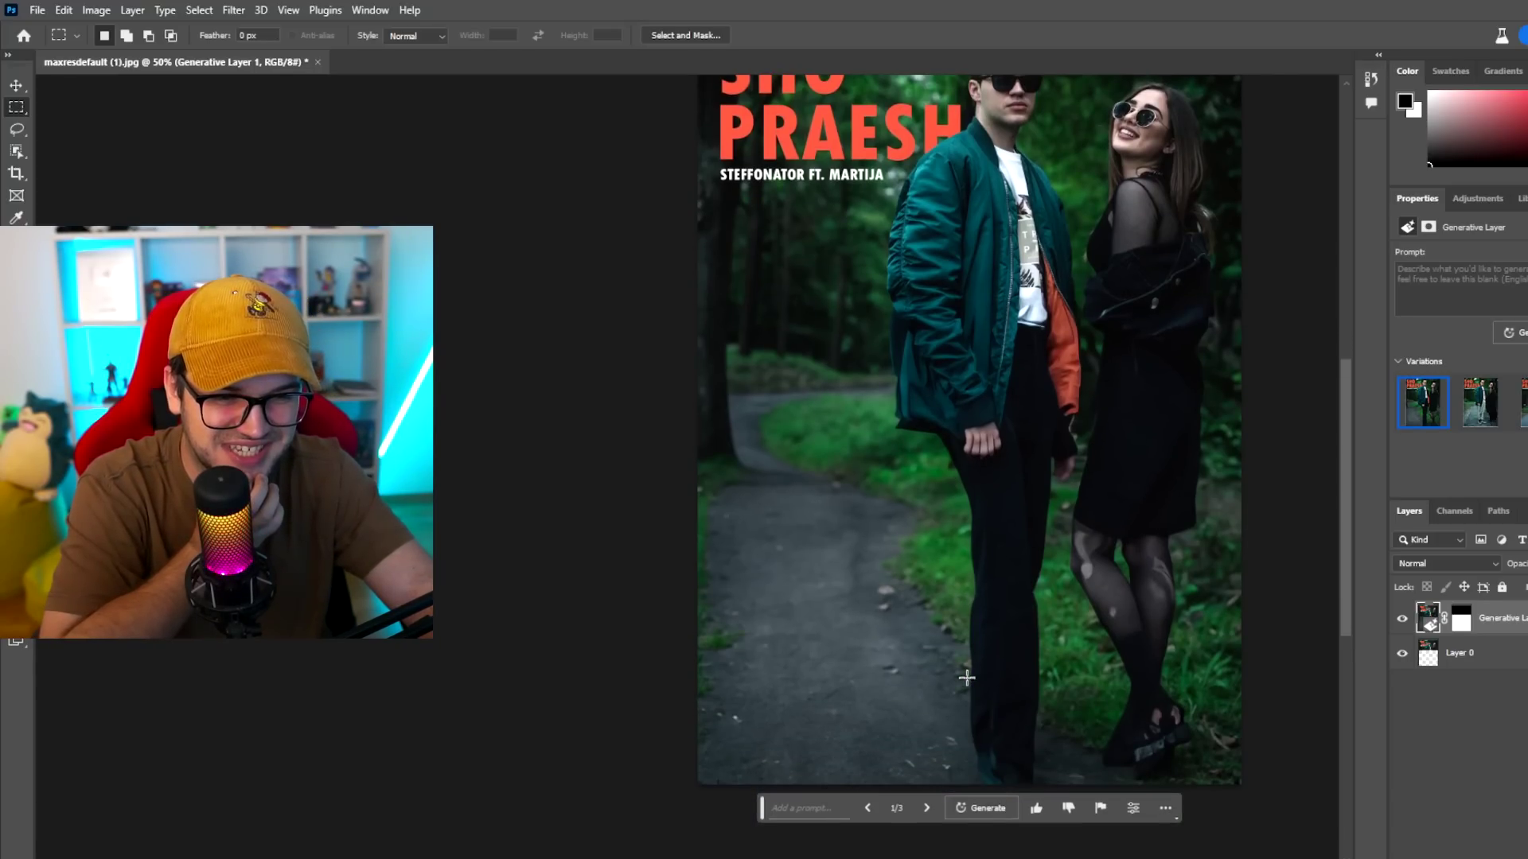
scroll(967, 677, "up", 5)
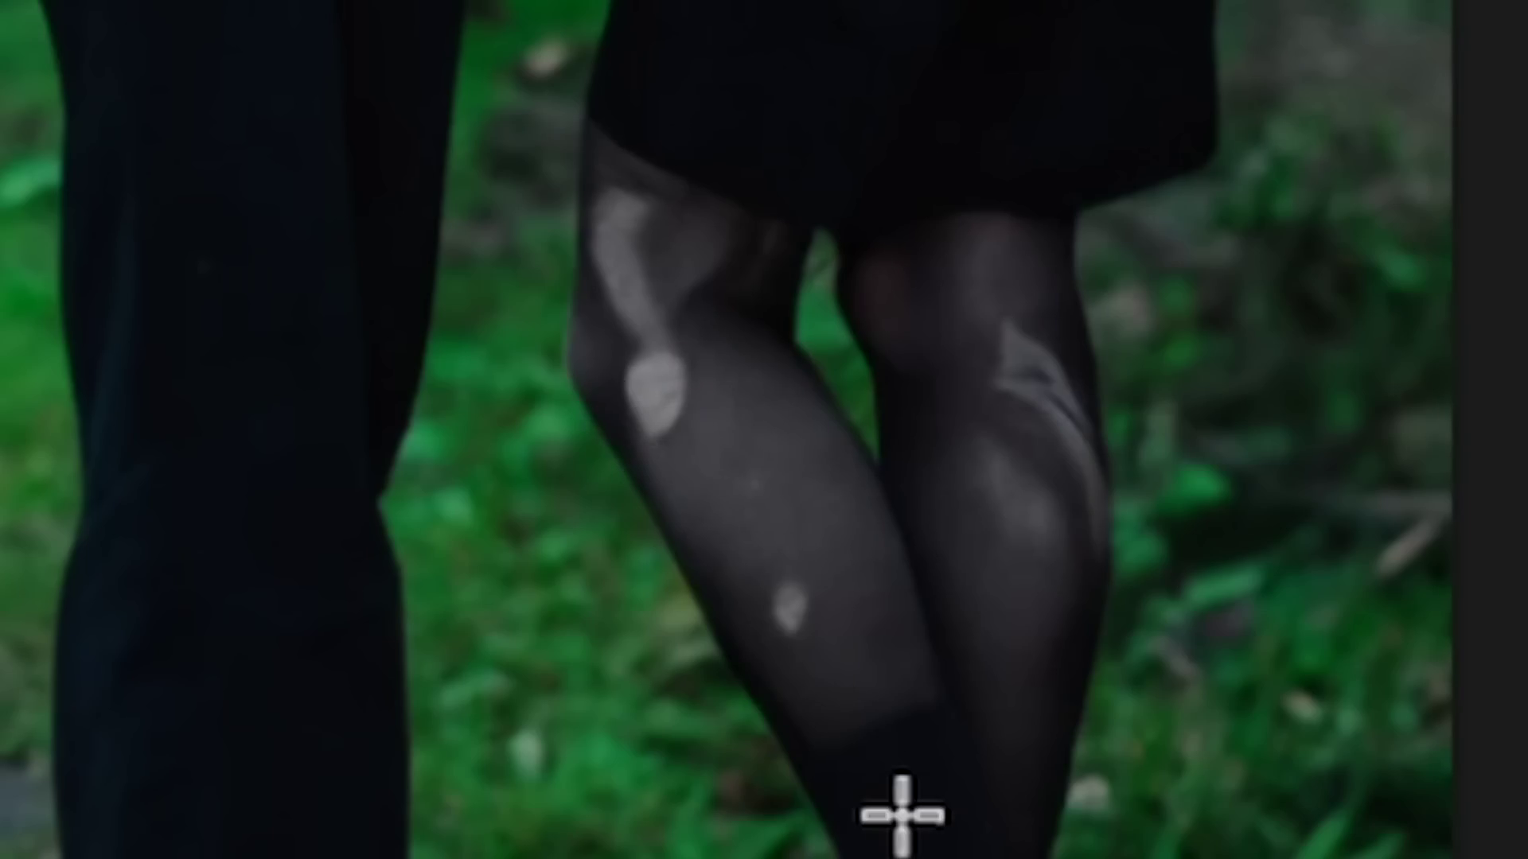
scroll(1157, 671, "up", 3)
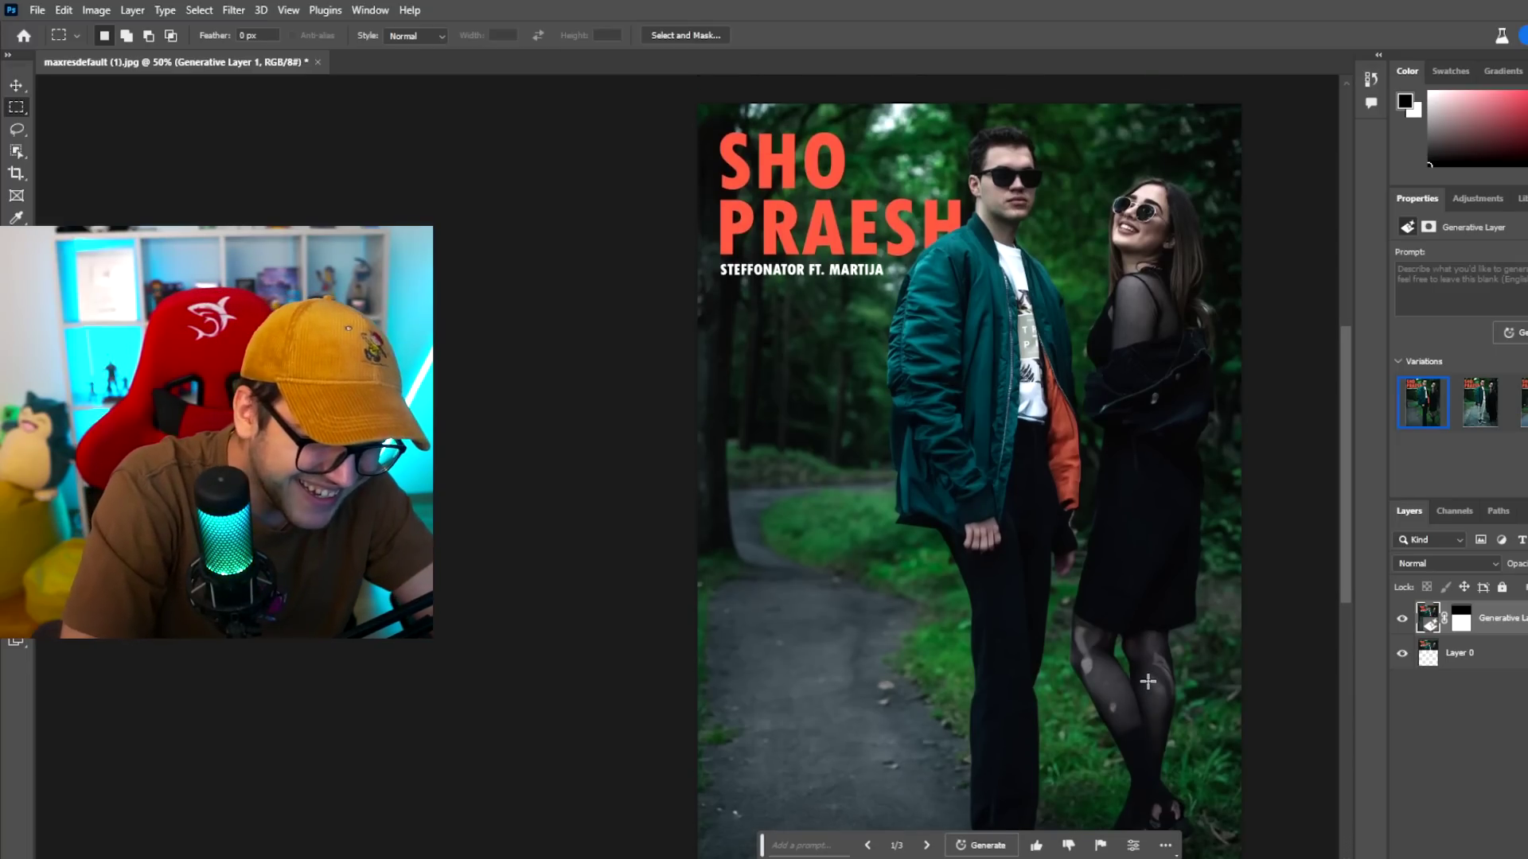
scroll(1157, 671, "down", 2)
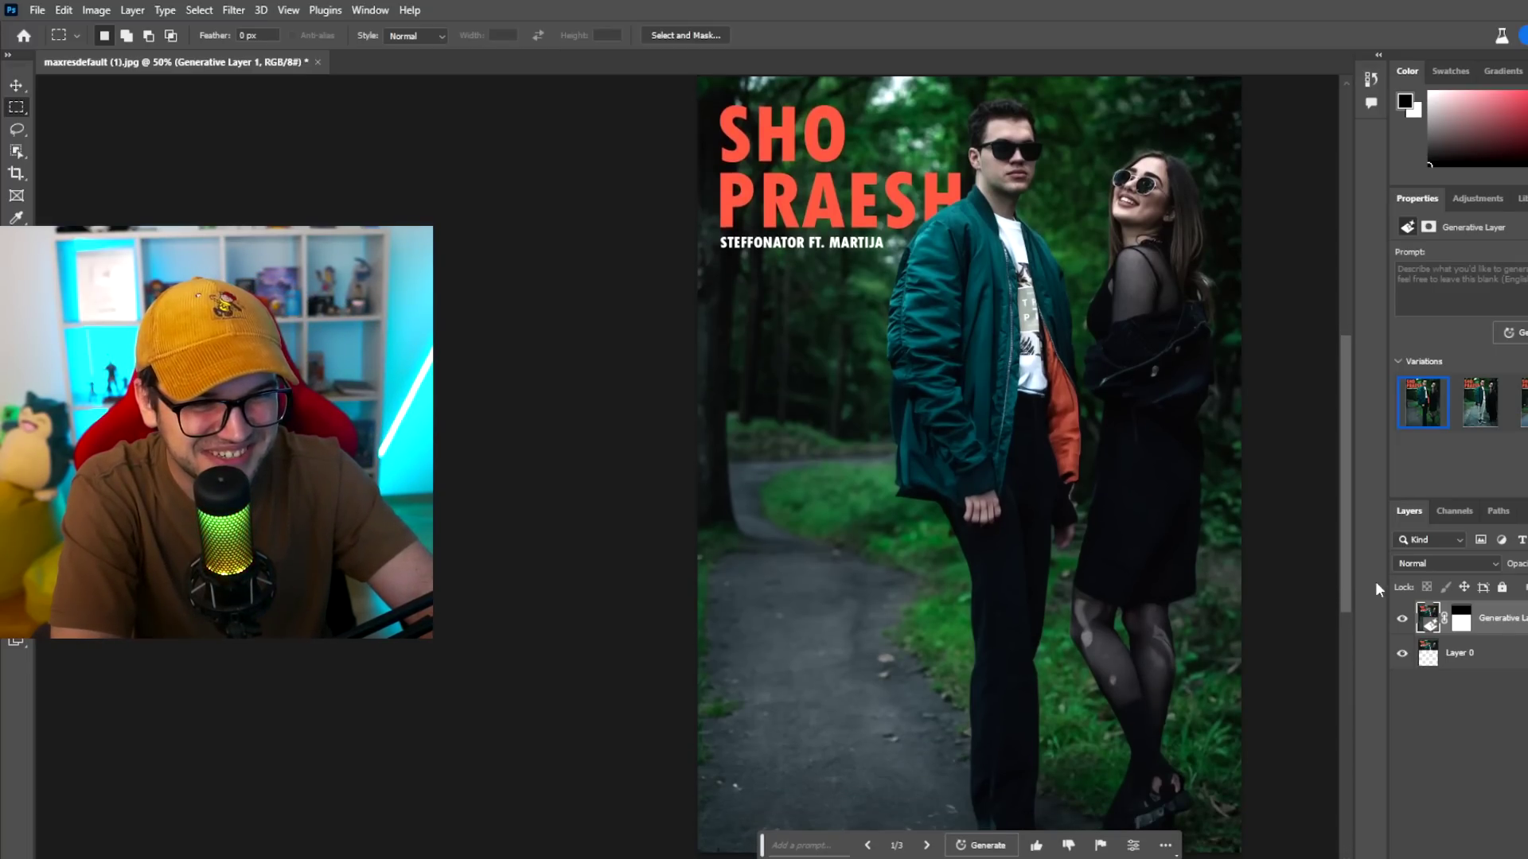
left_click(1479, 417)
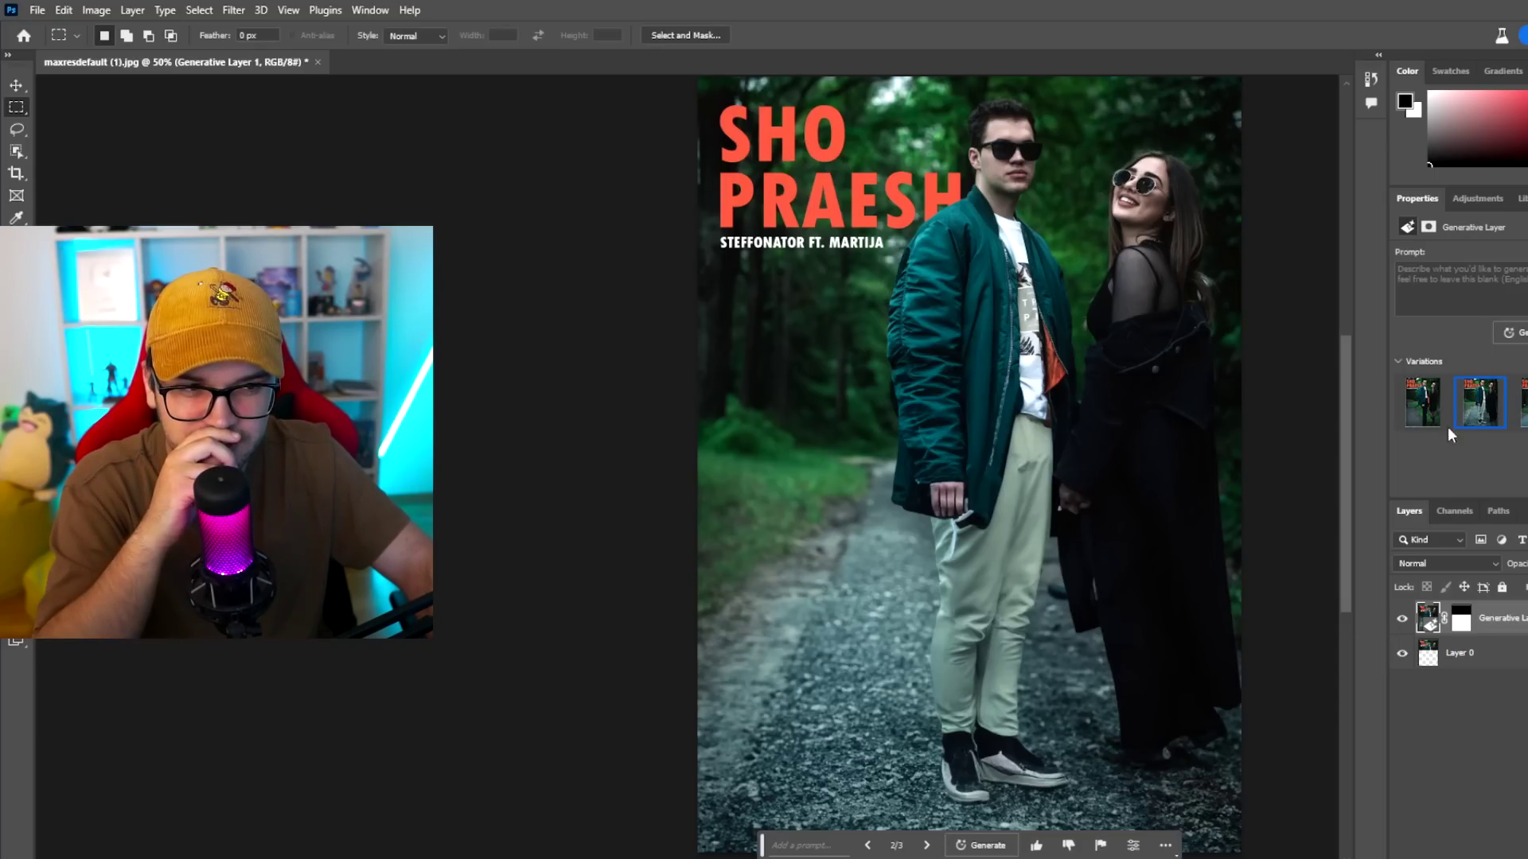
left_click(1437, 419)
left_click(1480, 403)
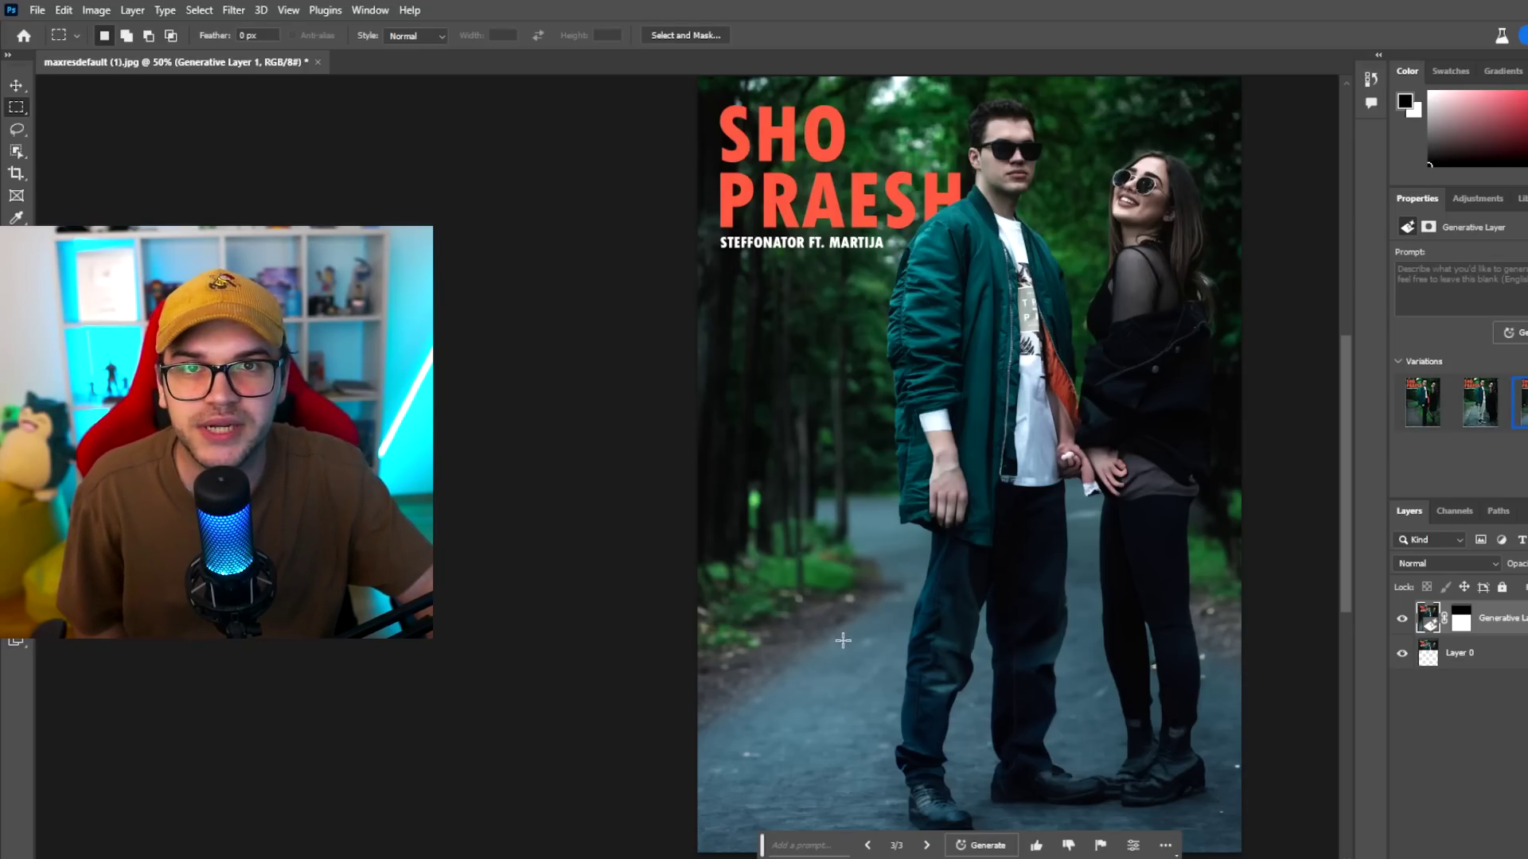
Generate a fresh set of variations and apply the second new one
left_click(1425, 406)
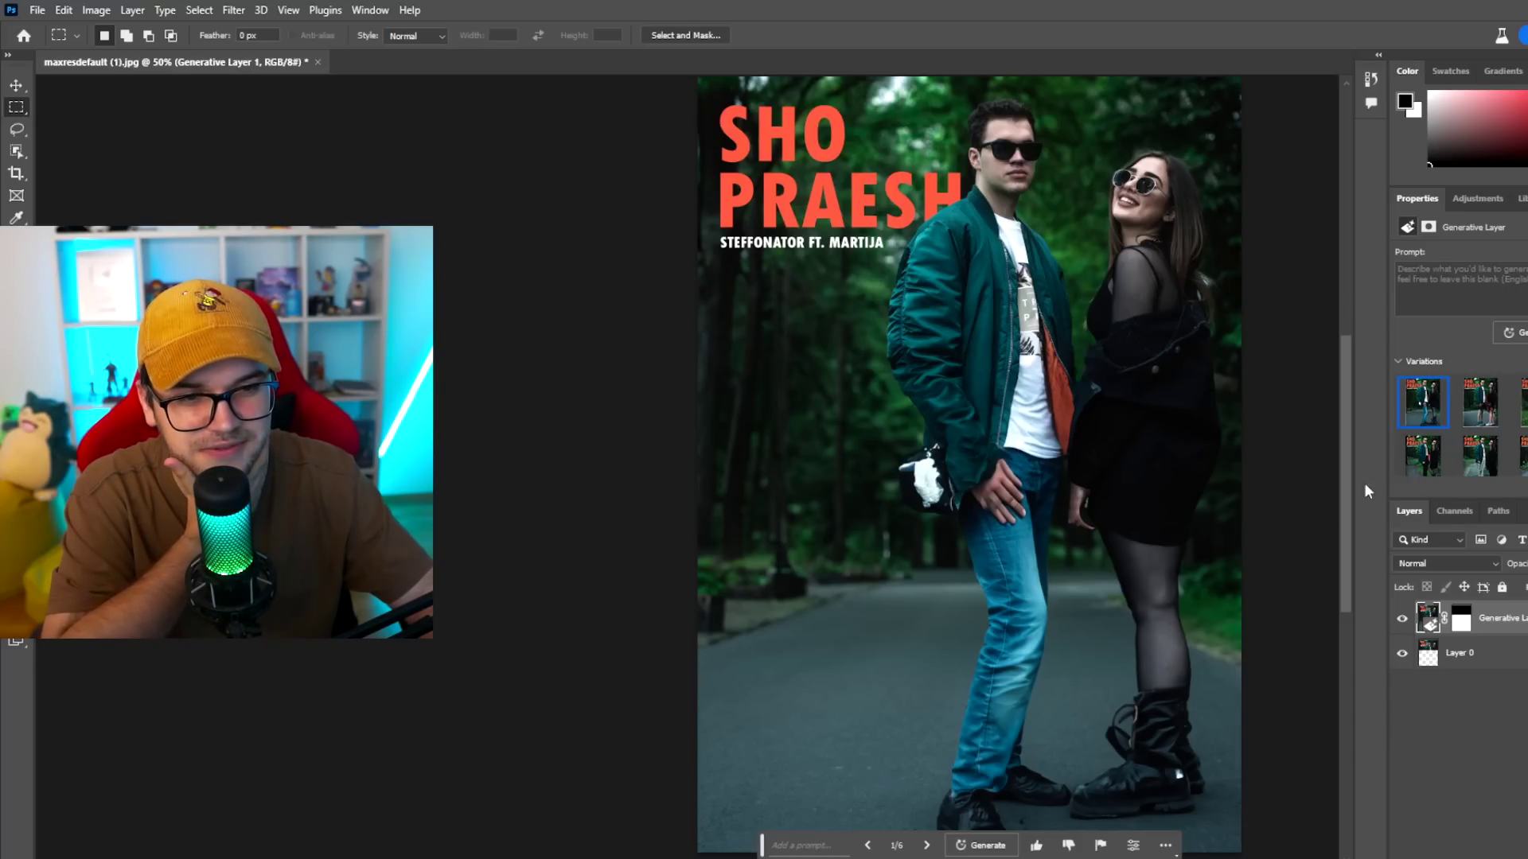
left_click(1477, 414)
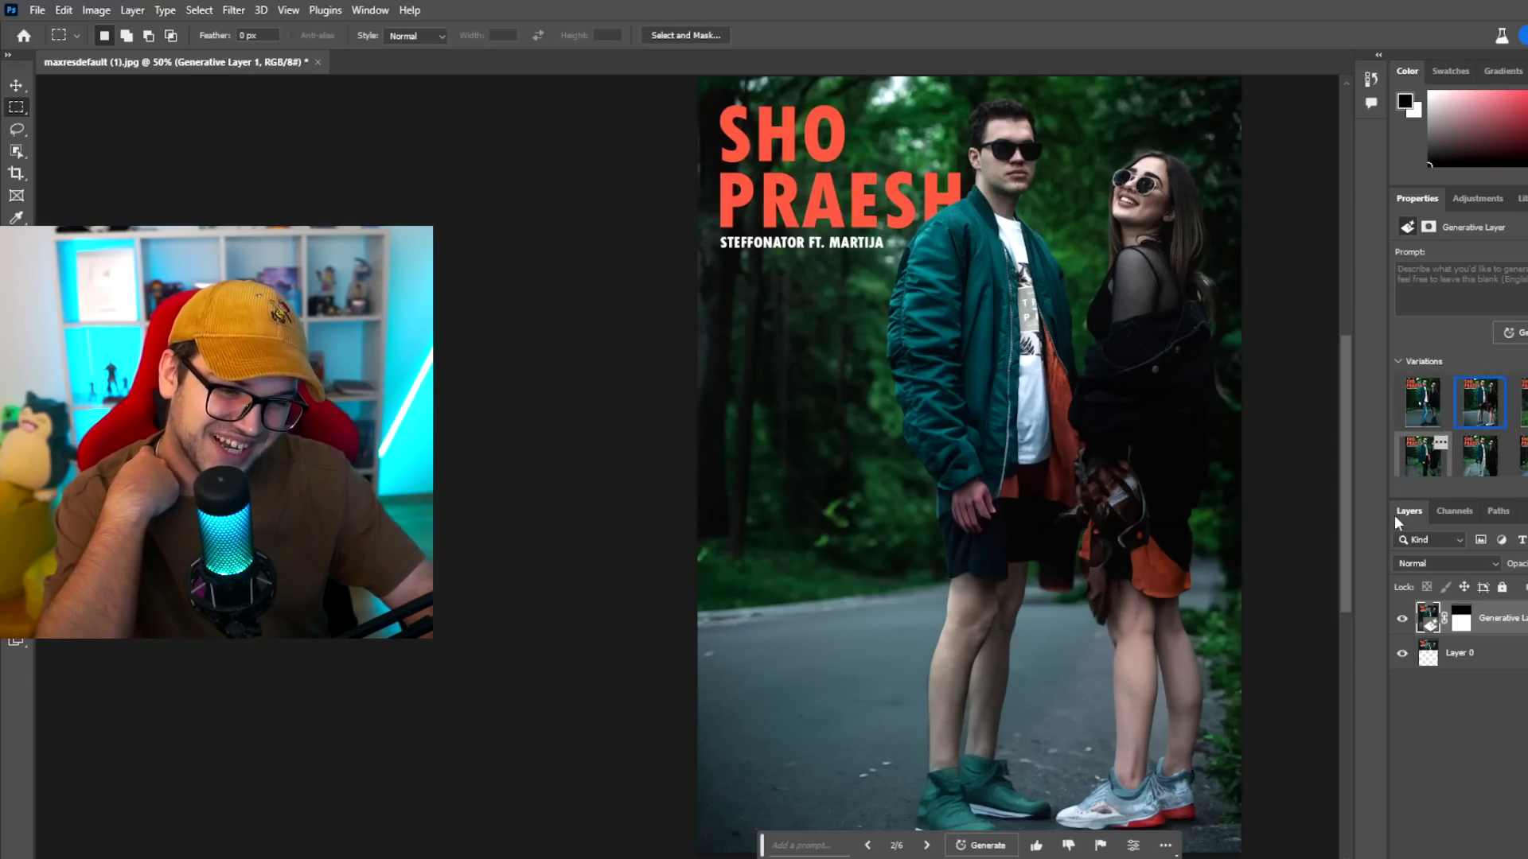
scroll(1218, 647, "down", 1)
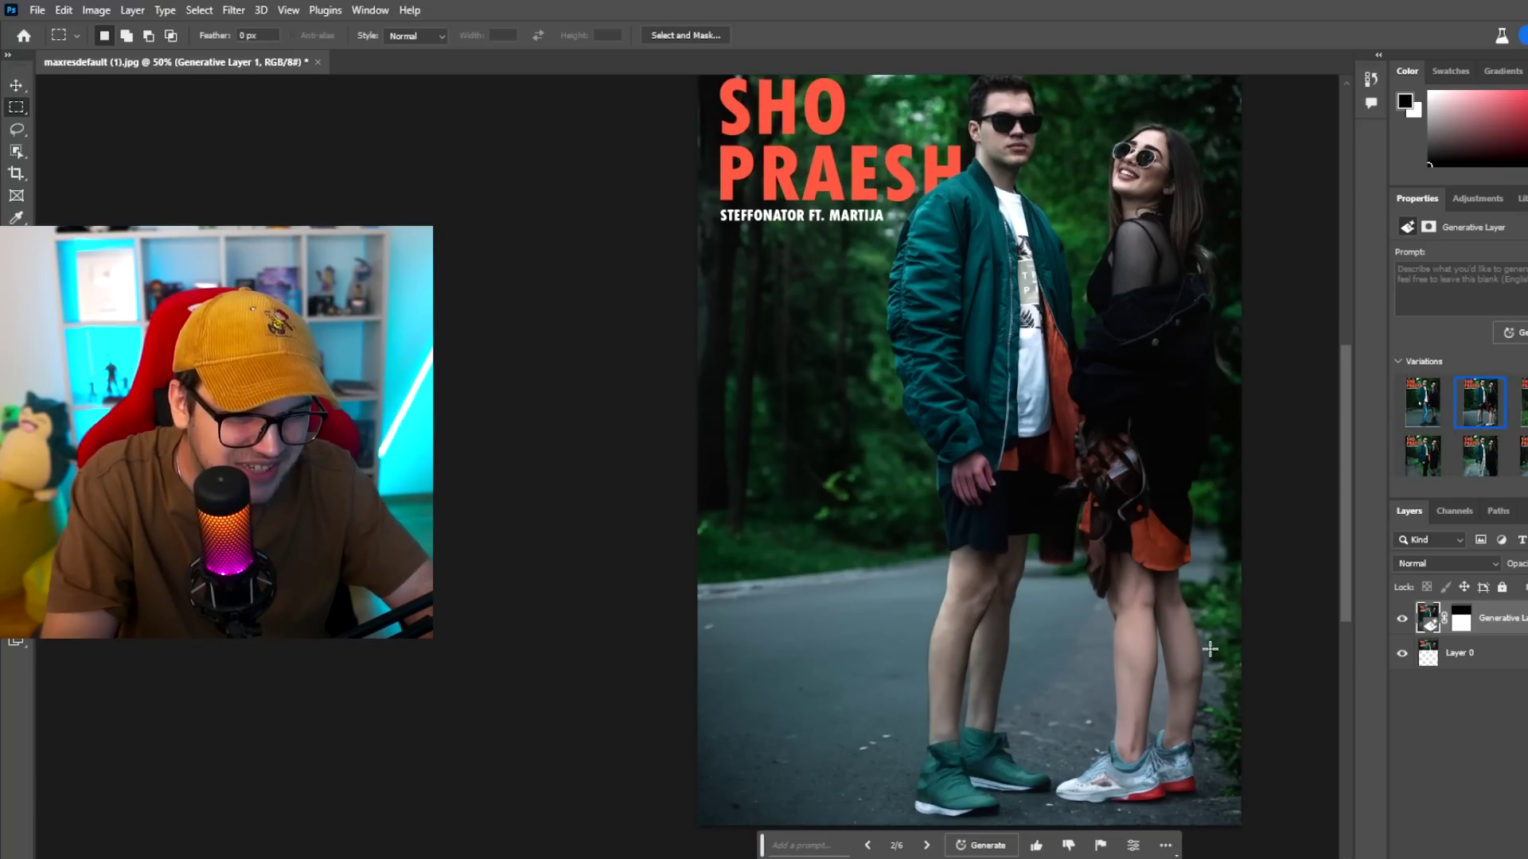
scroll(1210, 649, "up", 2)
scroll(1210, 648, "down", 1)
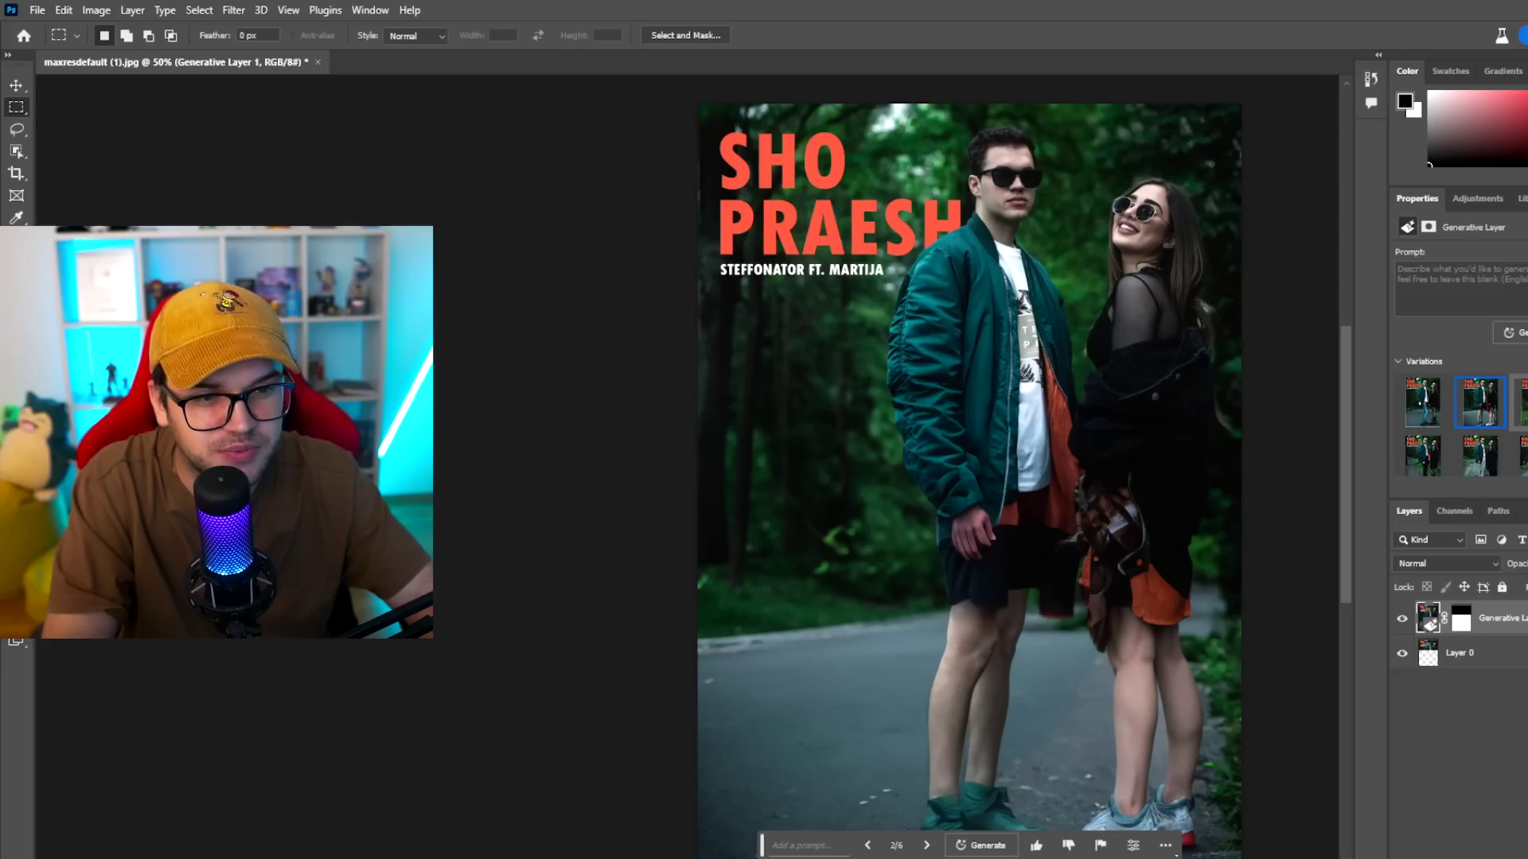
scroll(1211, 717, "down", 2)
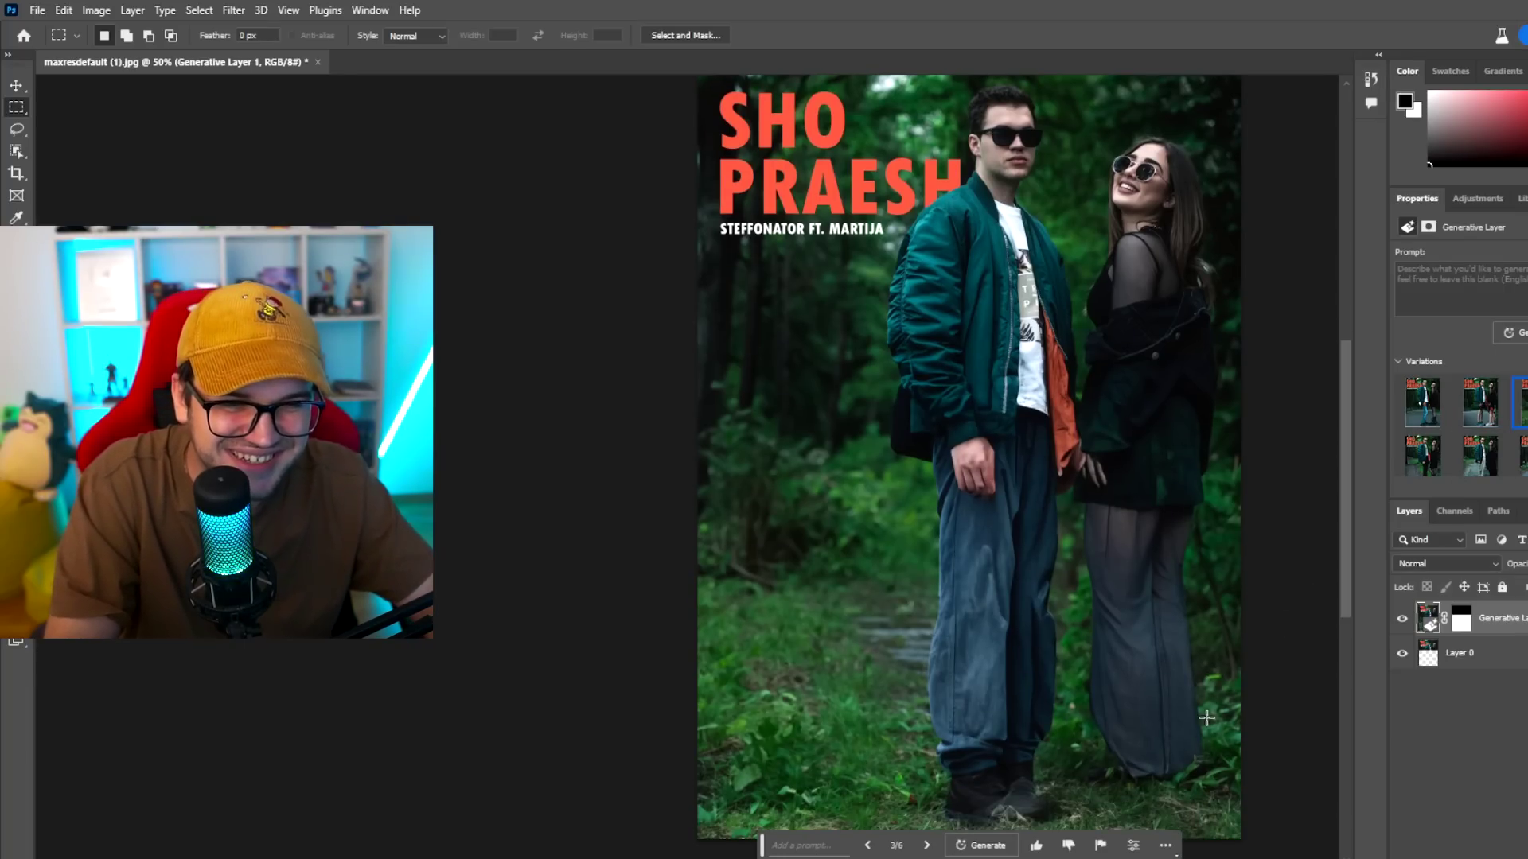
scroll(1069, 364, "up", 3)
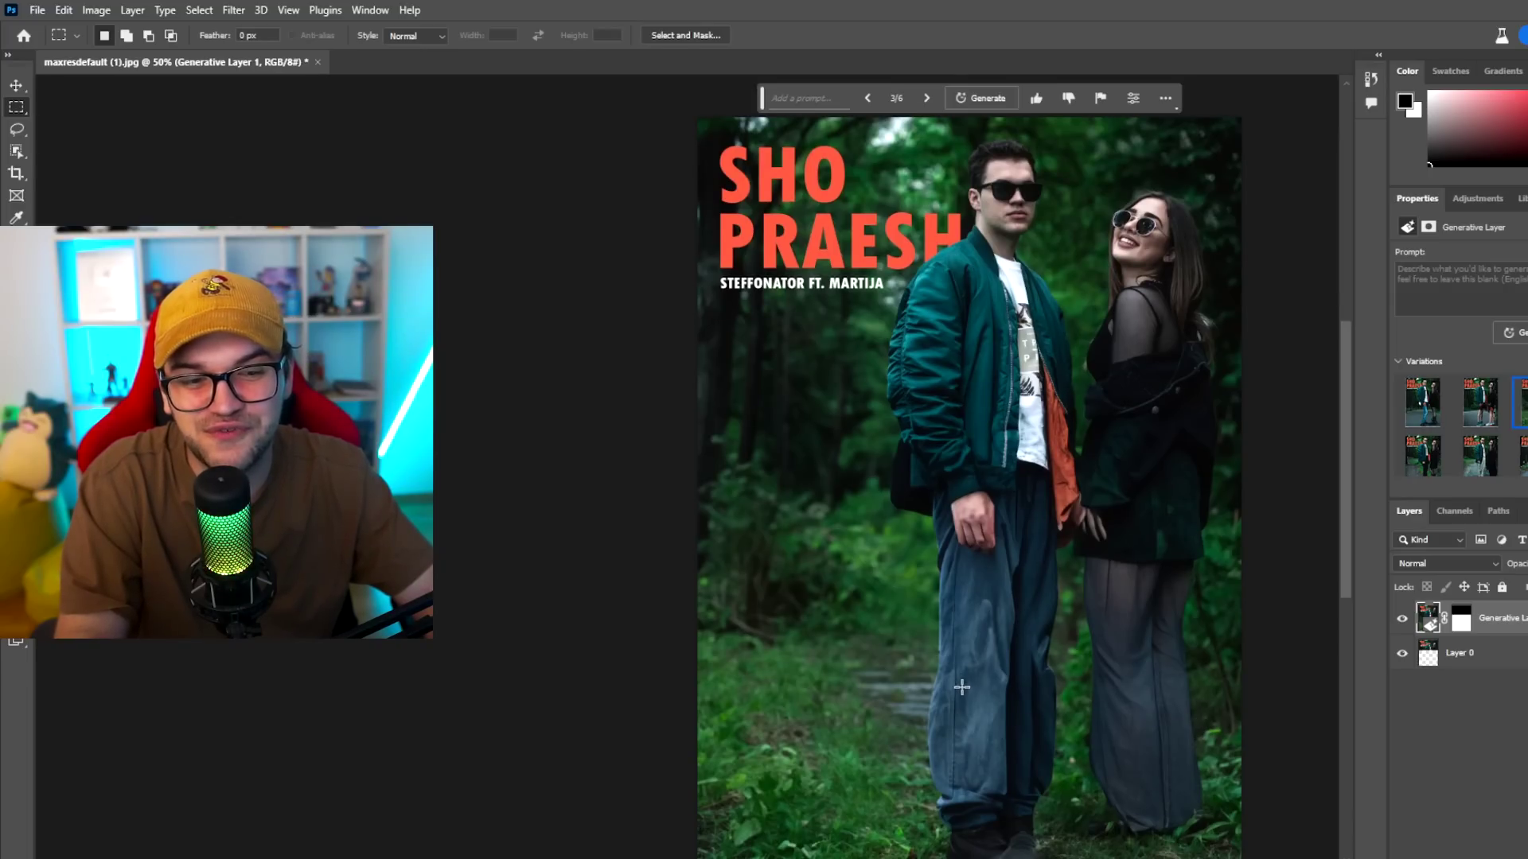
scroll(962, 692, "down", 1)
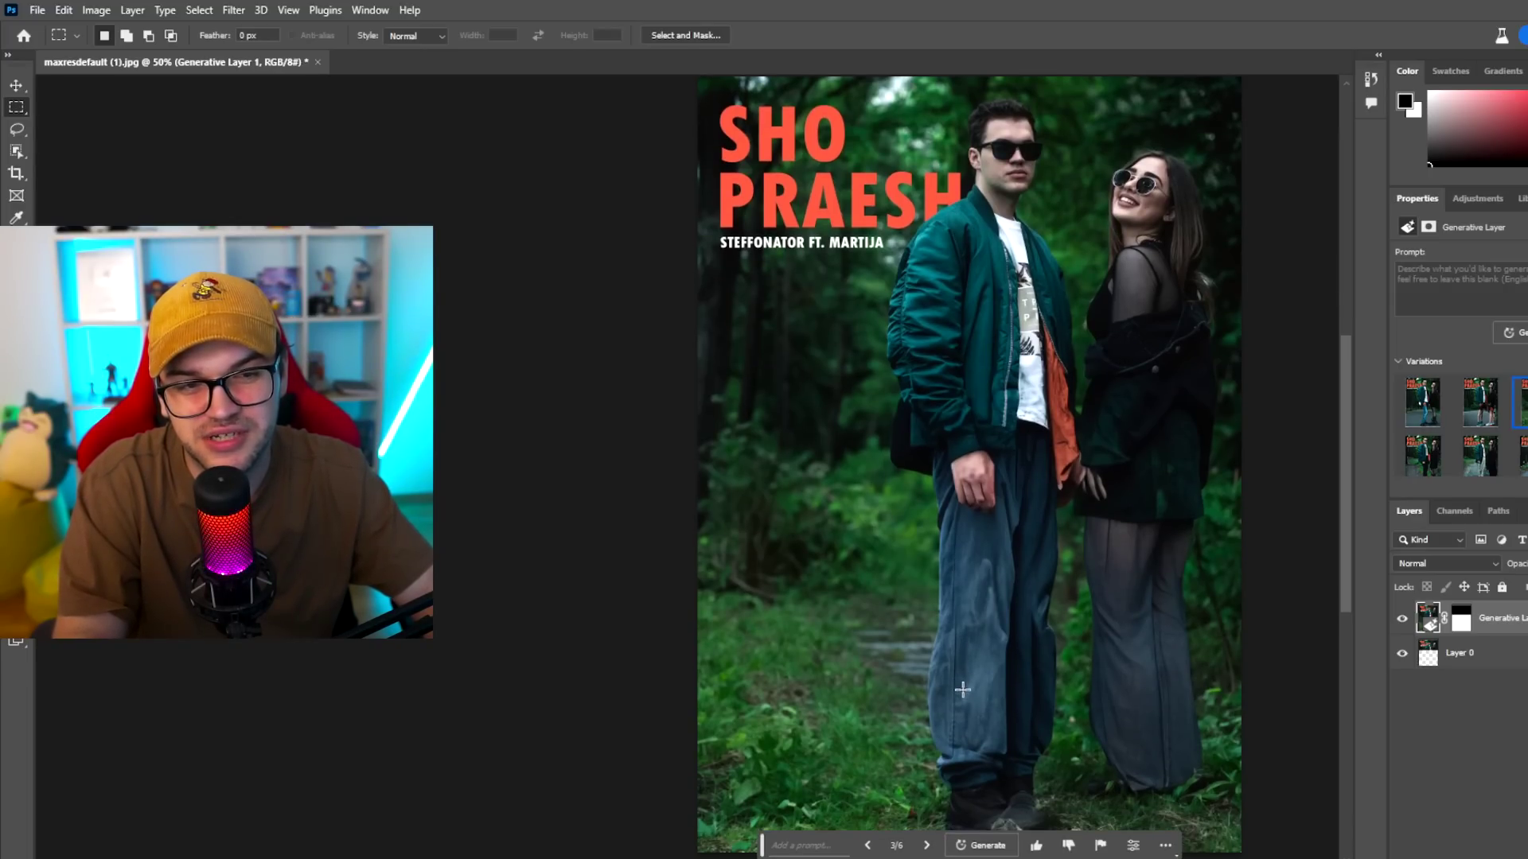
scroll(962, 689, "up", 1)
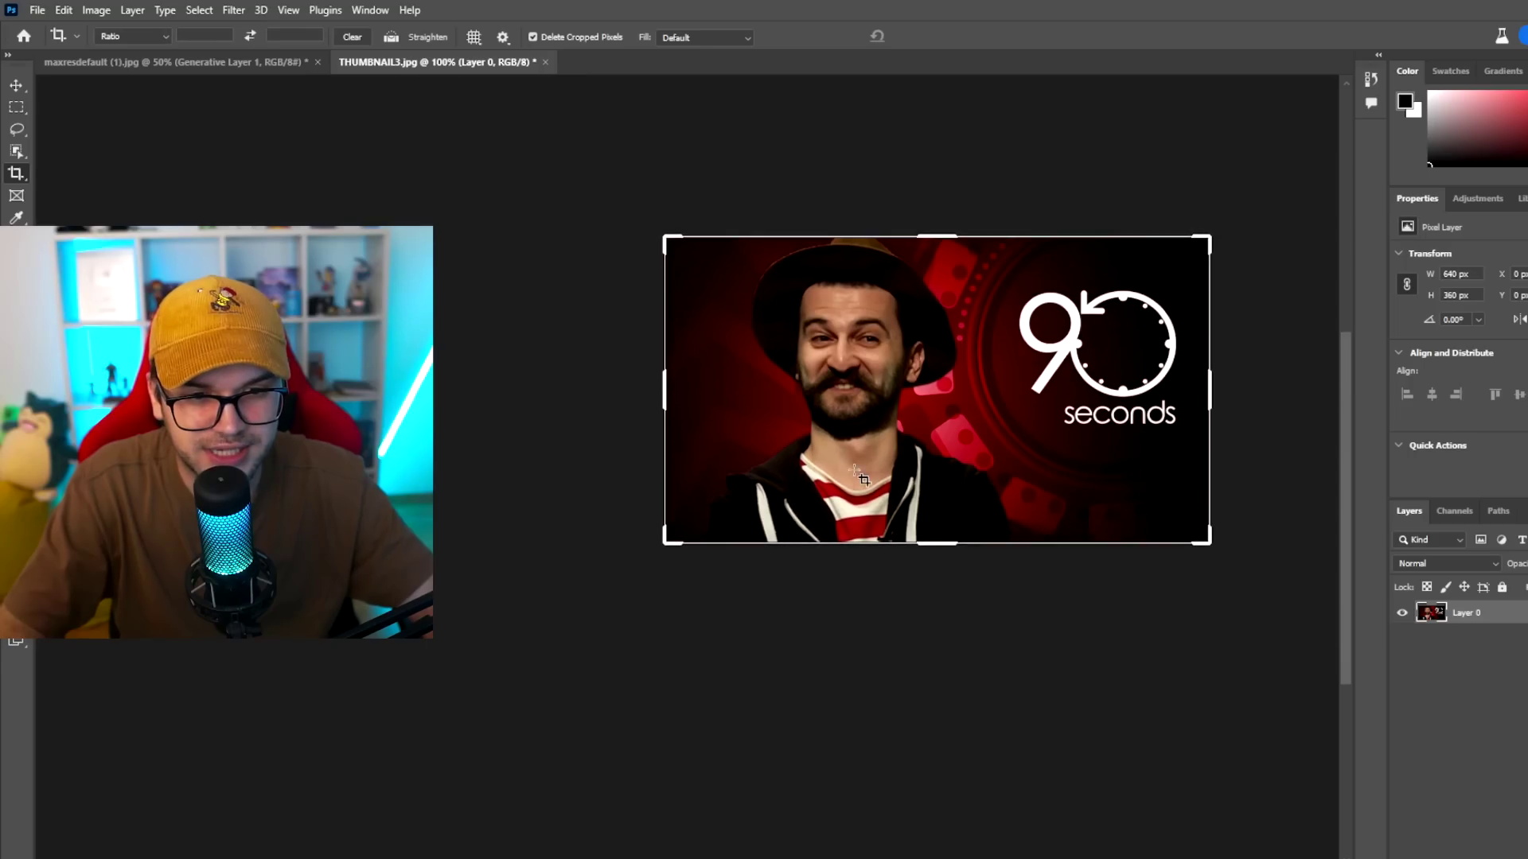
Crop-drag THUMBNAIL3's top edge up and its bottom edge far down
left_click_drag(919, 237, 919, 212)
left_click_drag(939, 563, 966, 733)
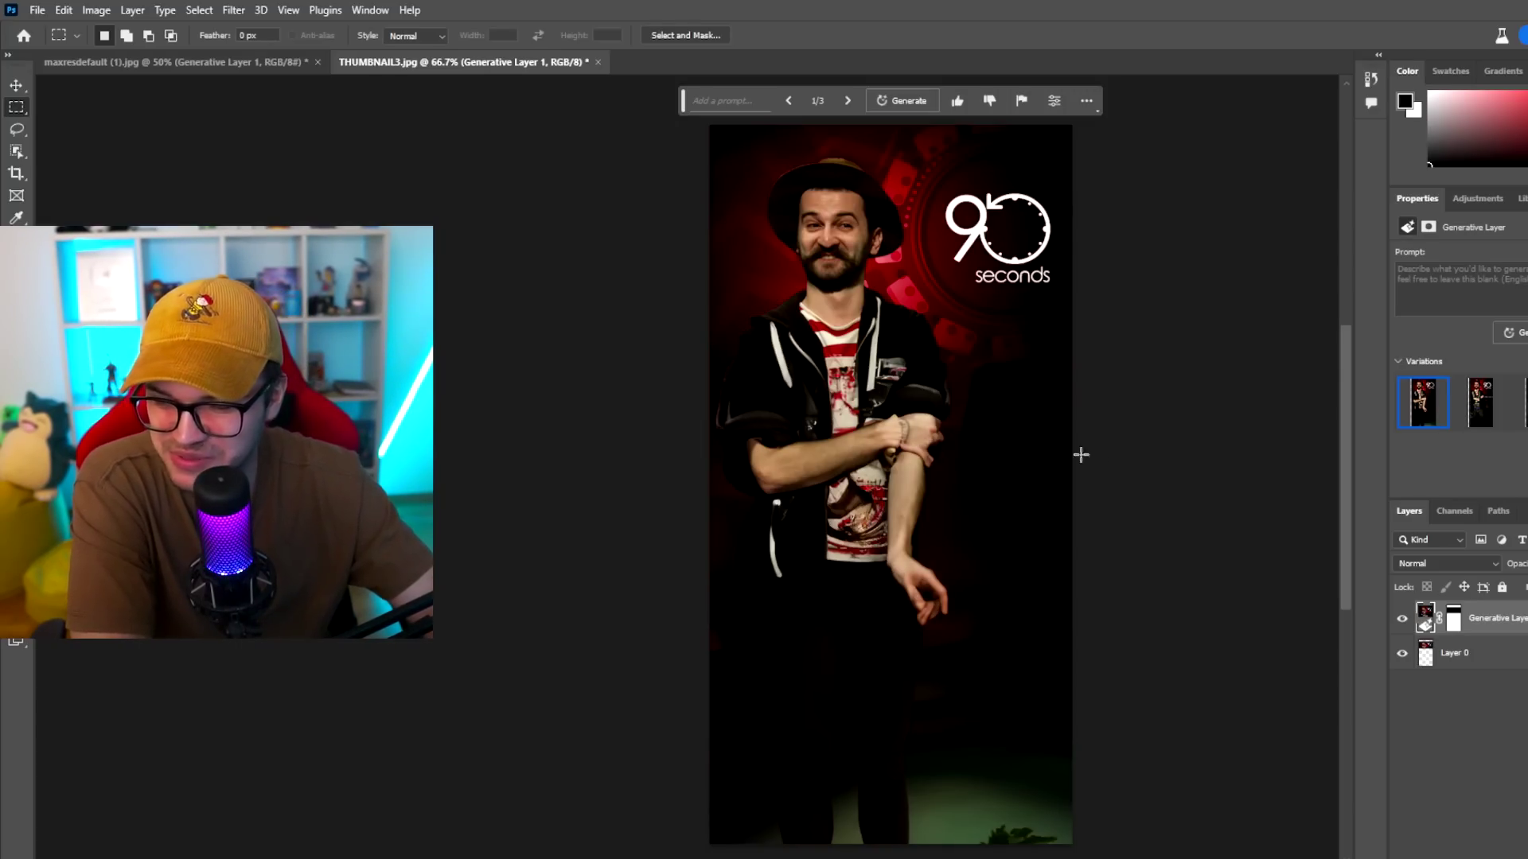
Preview the second and third body variations, then settle back on the first
left_click(1486, 418)
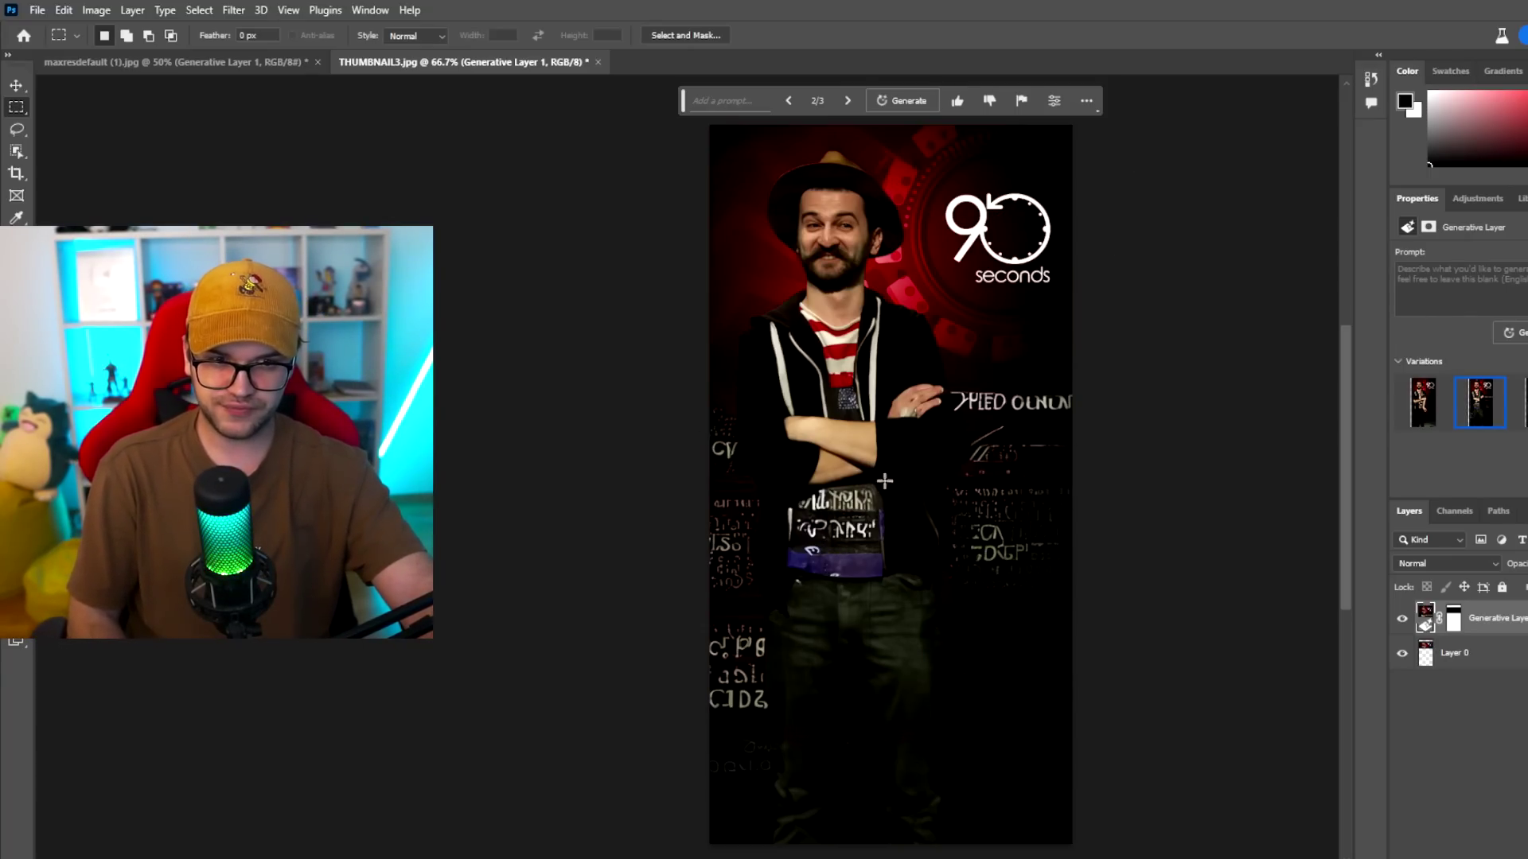
left_click(1521, 405)
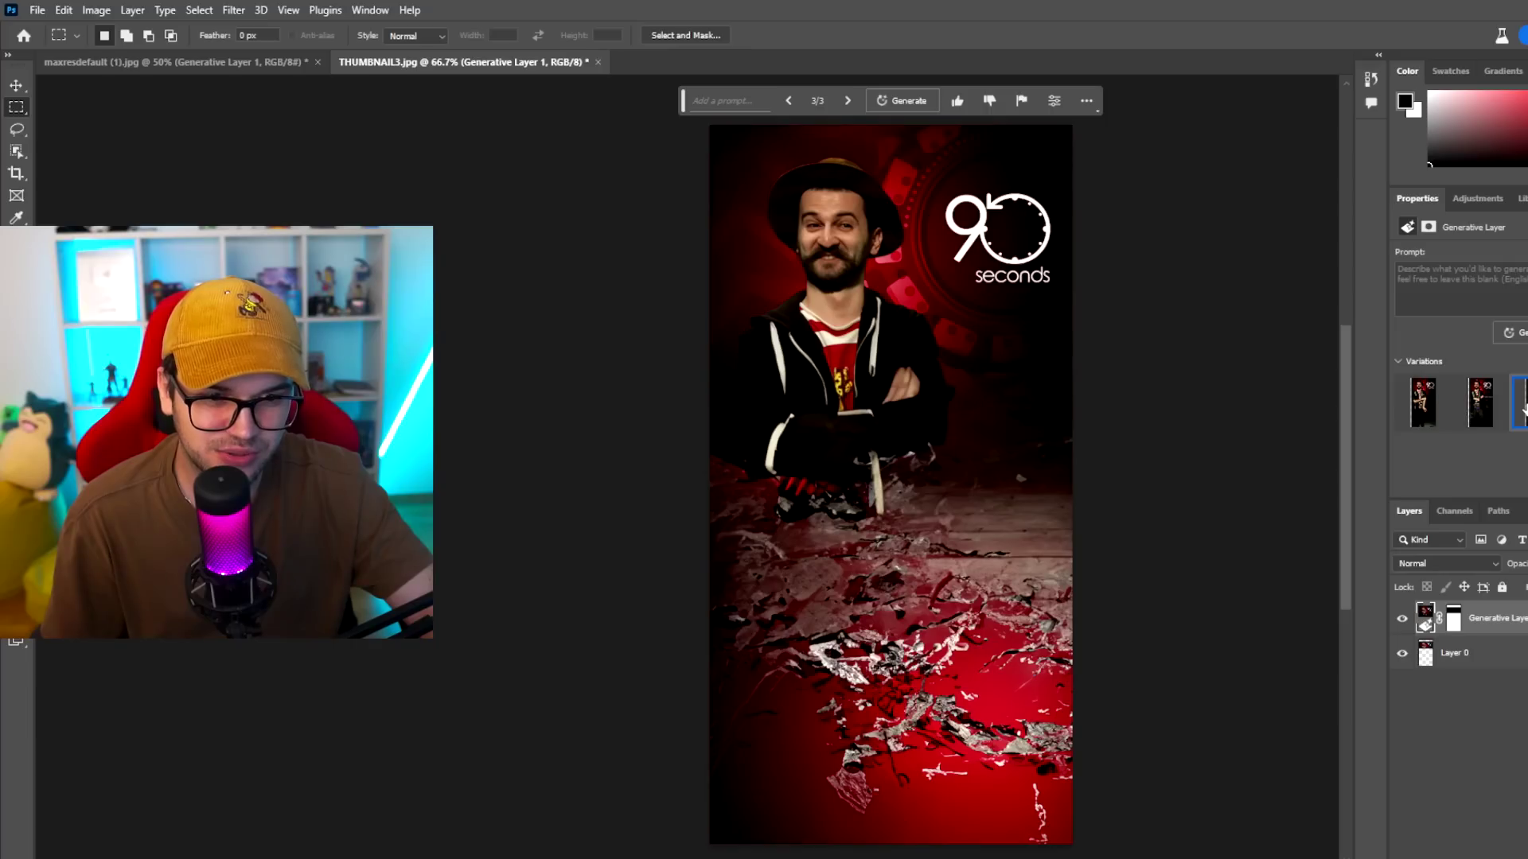
left_click(1430, 410)
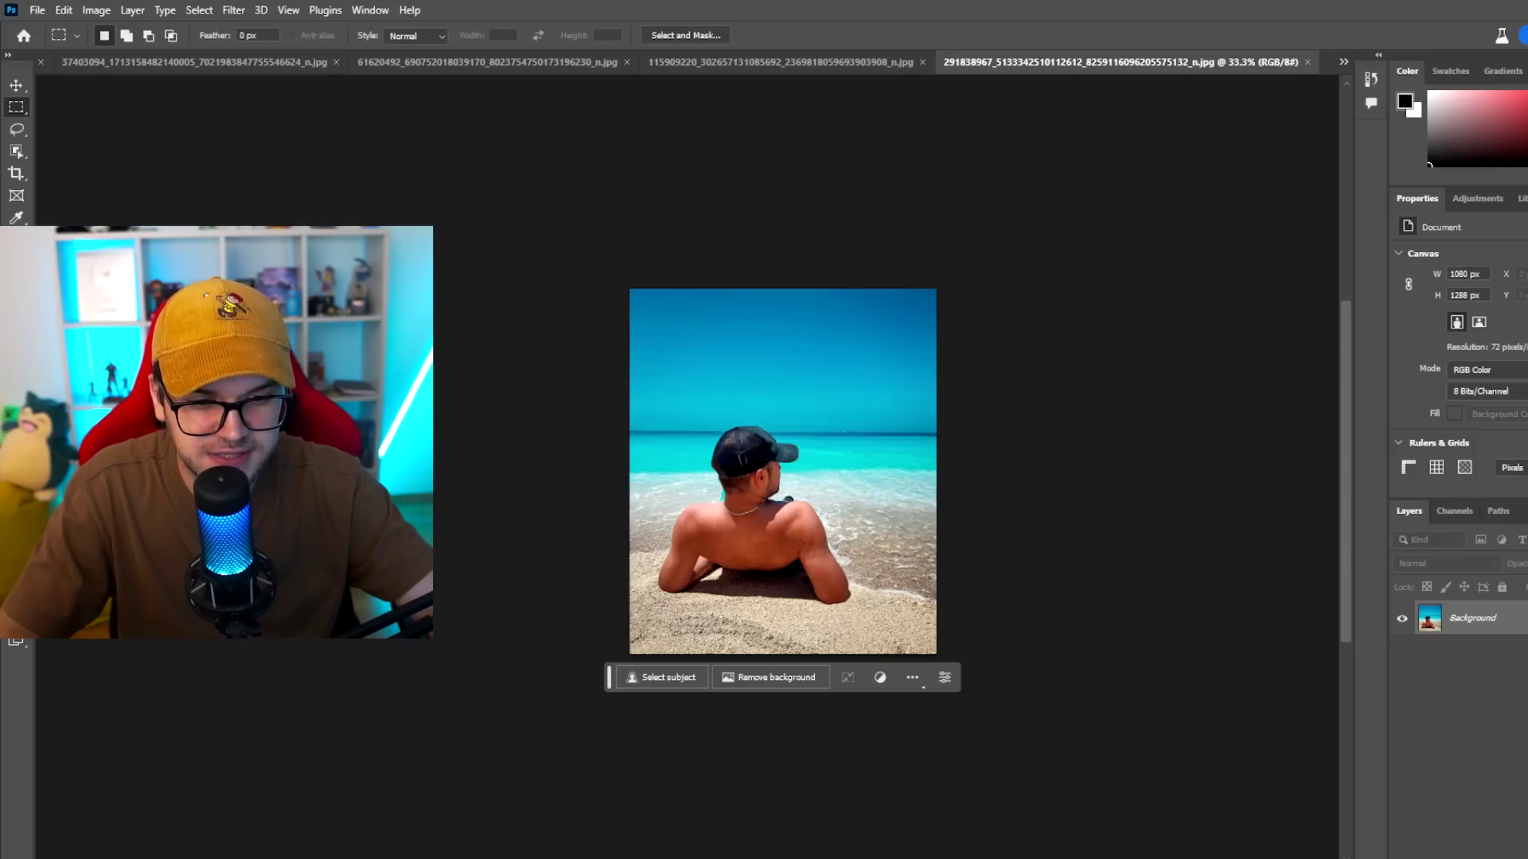
mouse_move(976, 686)
left_mouse_down()
mouse_move(1124, 686)
mouse_move(1125, 603)
left_mouse_up()
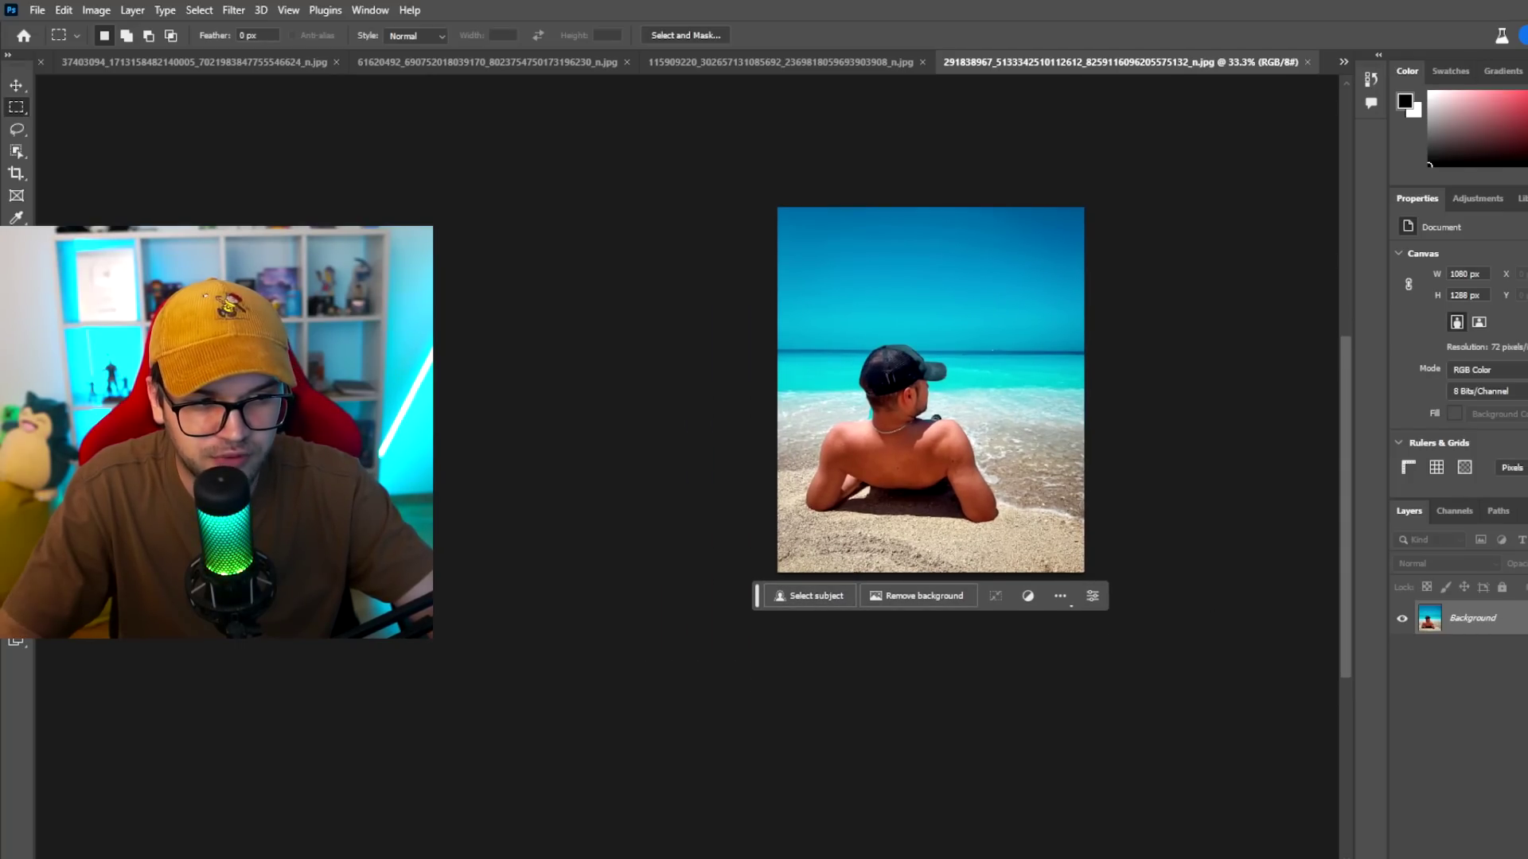
Unlock the beach photo's Background and crop-expand it left, right, down and up with Generative Expand
left_click(1518, 618)
left_click(16, 174)
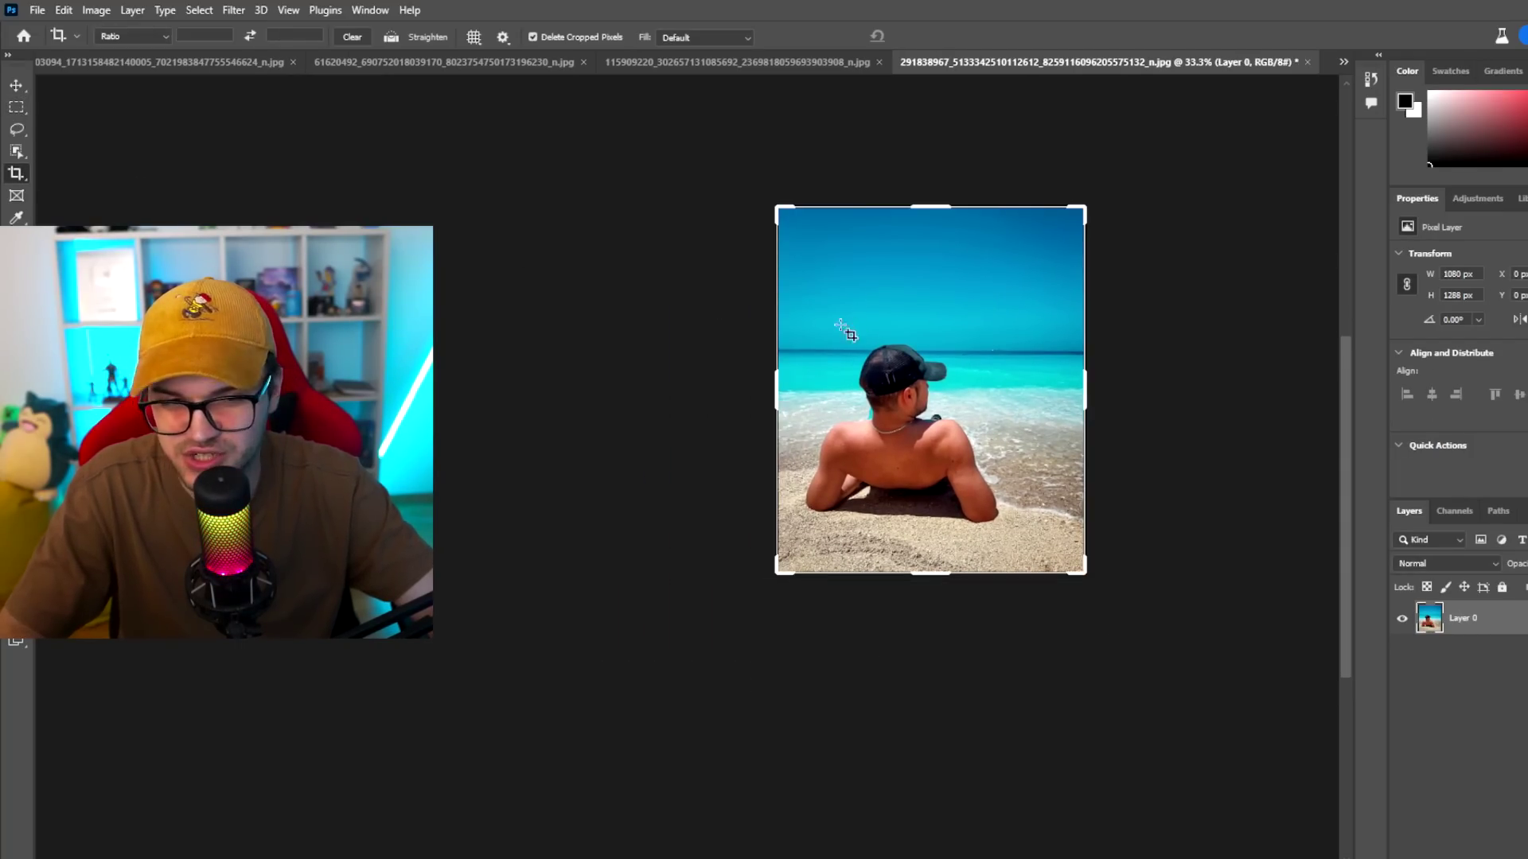
left_click_drag(777, 391, 598, 391)
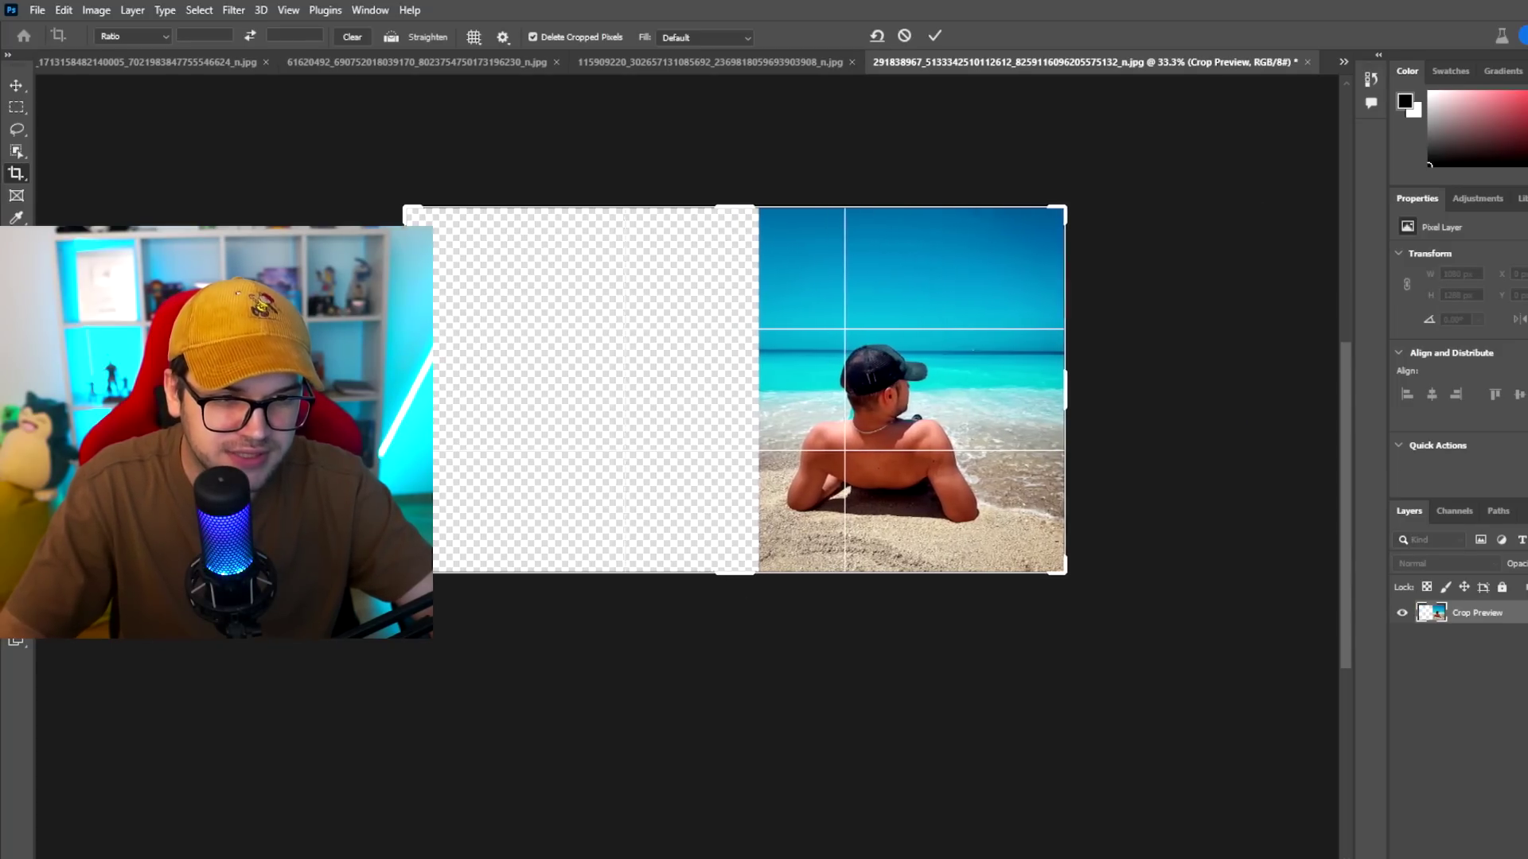
left_click_drag(908, 391, 1060, 391)
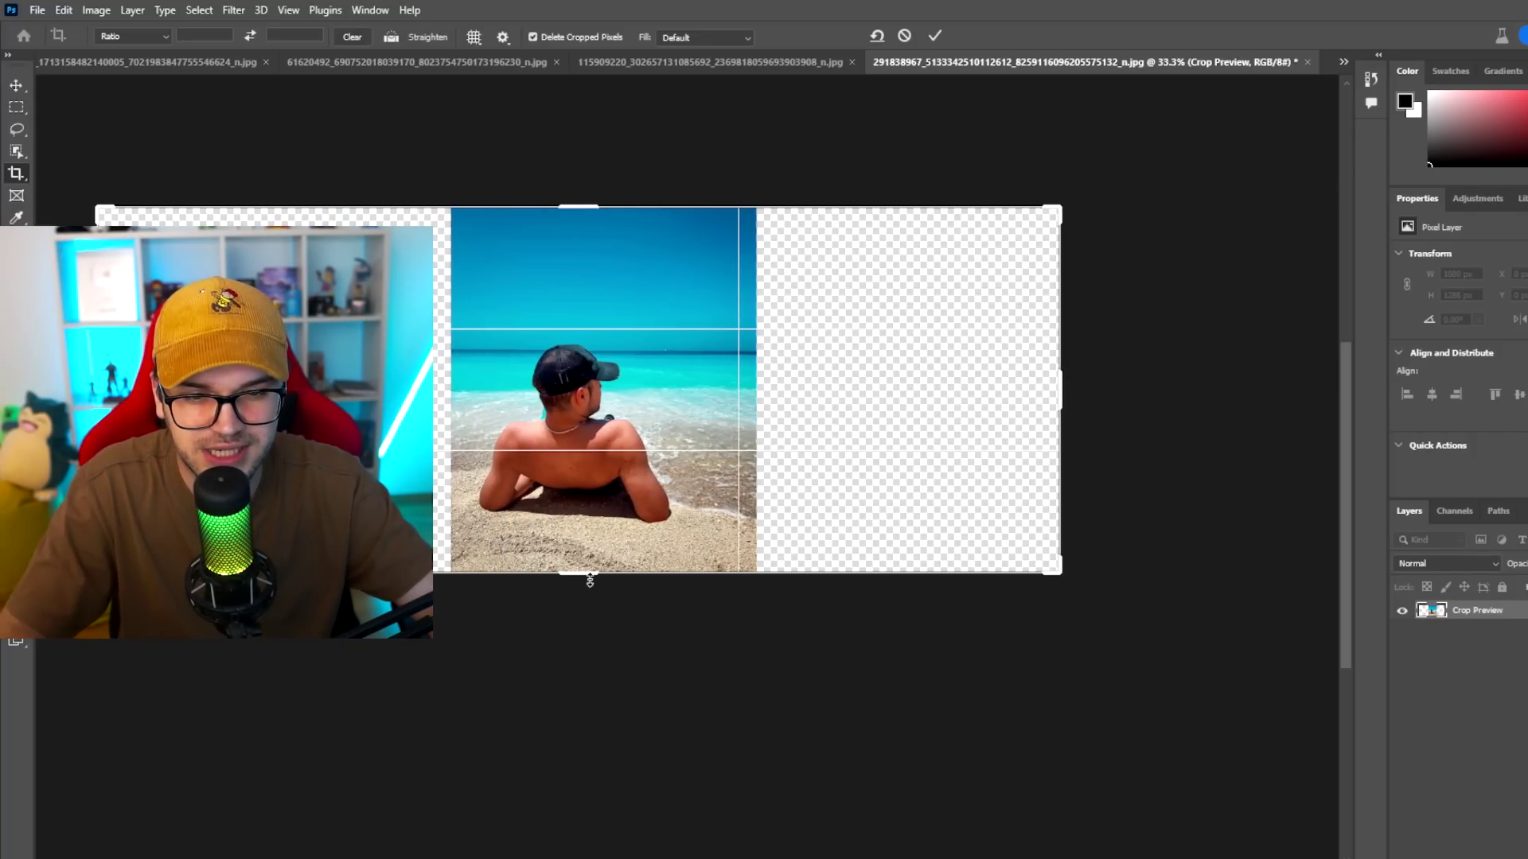
left_click_drag(589, 580, 580, 769)
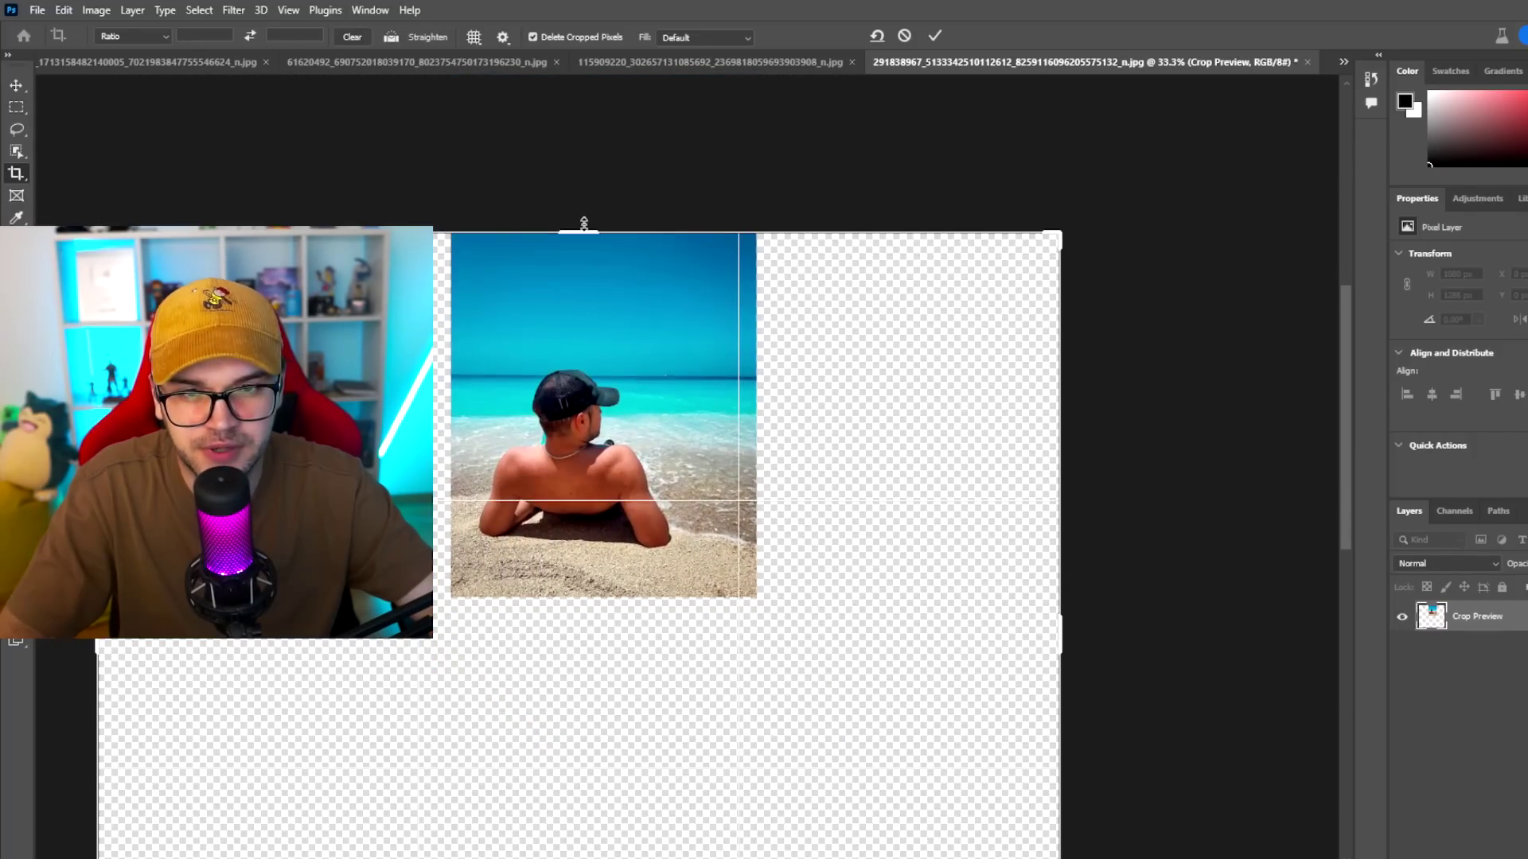
left_click_drag(583, 231, 585, 73)
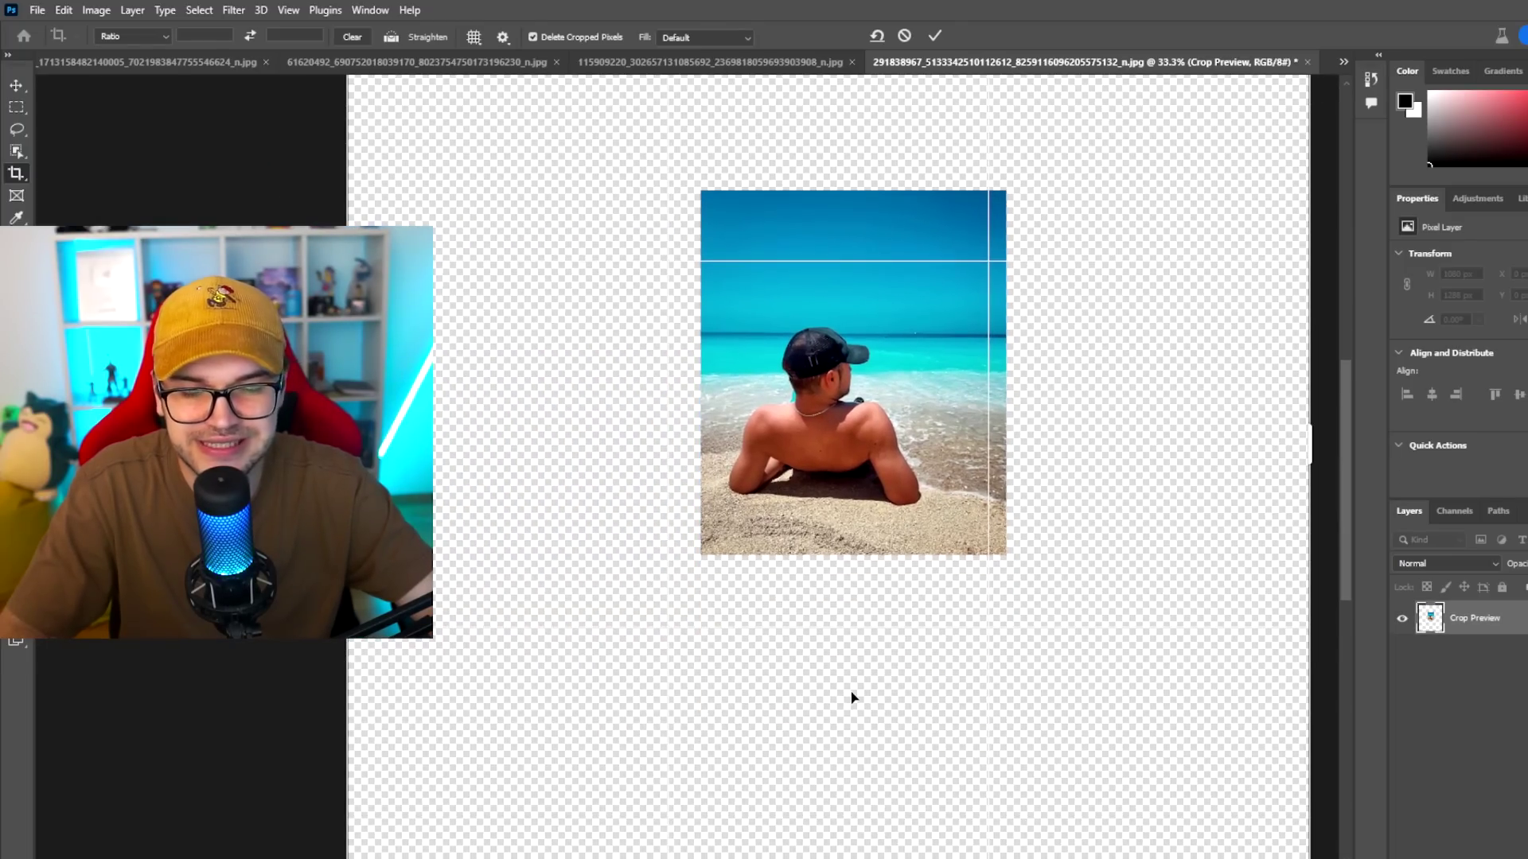
left_click(991, 710)
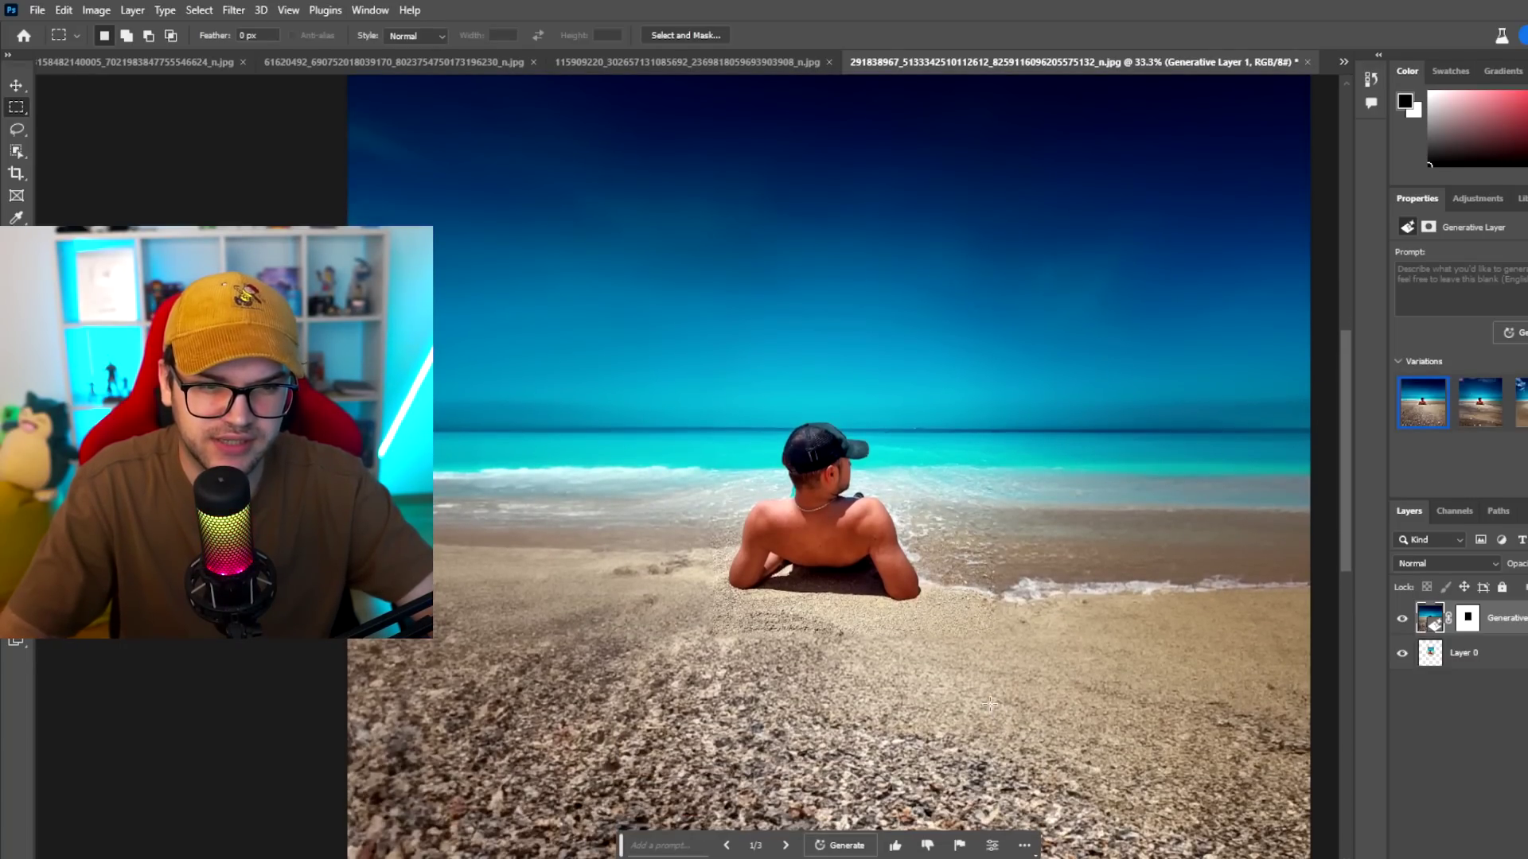
Compare the generated beach fill with the original photo by toggling the Generative Layer
scroll(990, 704, "down", 2)
scroll(990, 704, "down", 2)
scroll(990, 705, "down", 2)
scroll(990, 704, "up", 2)
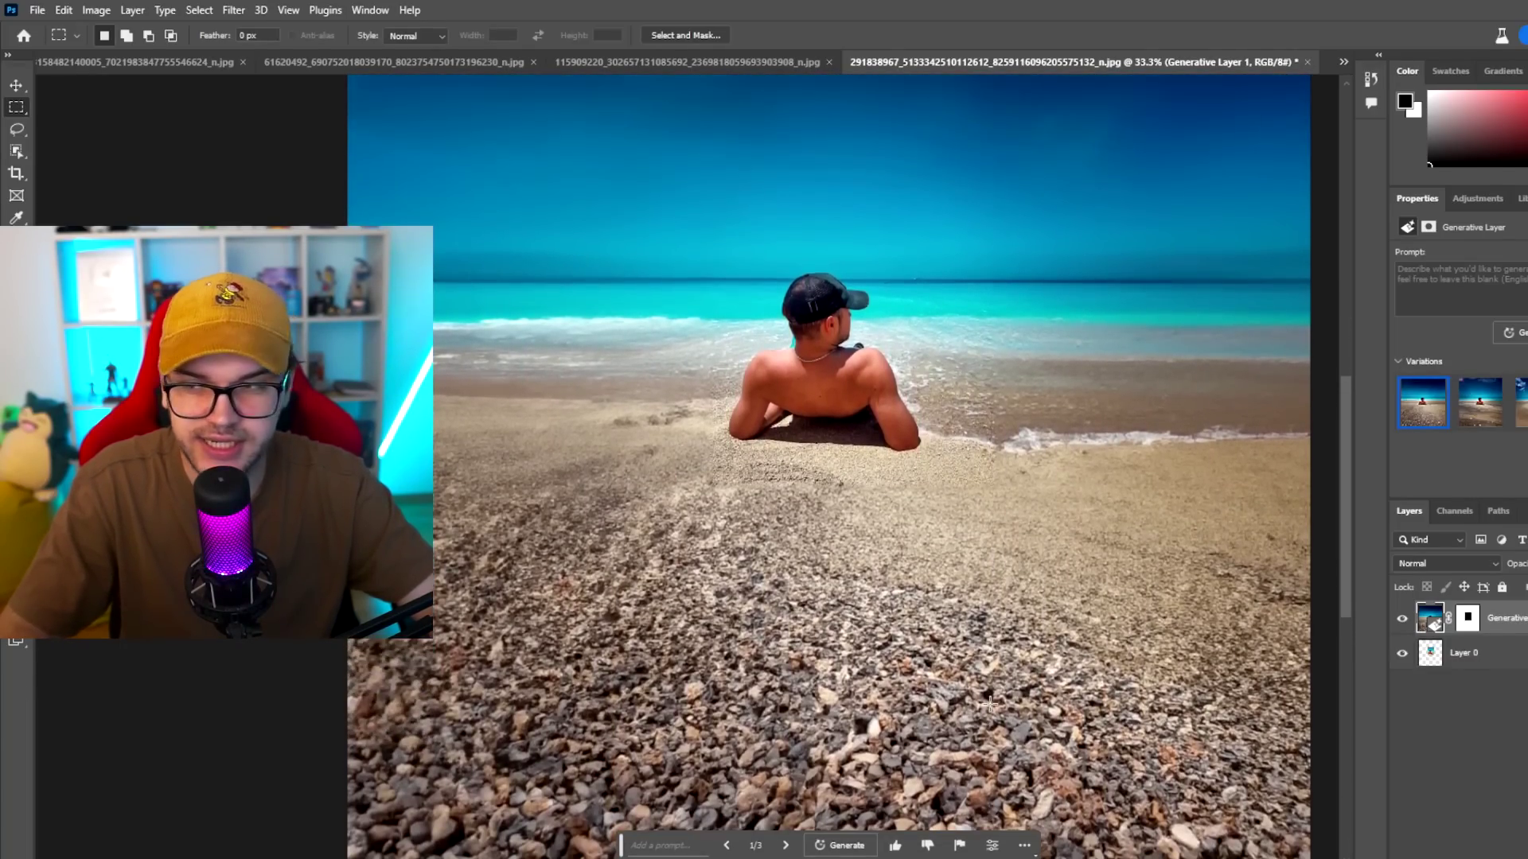
scroll(990, 704, "up", 2)
scroll(990, 705, "up", 2)
scroll(990, 704, "down", 2)
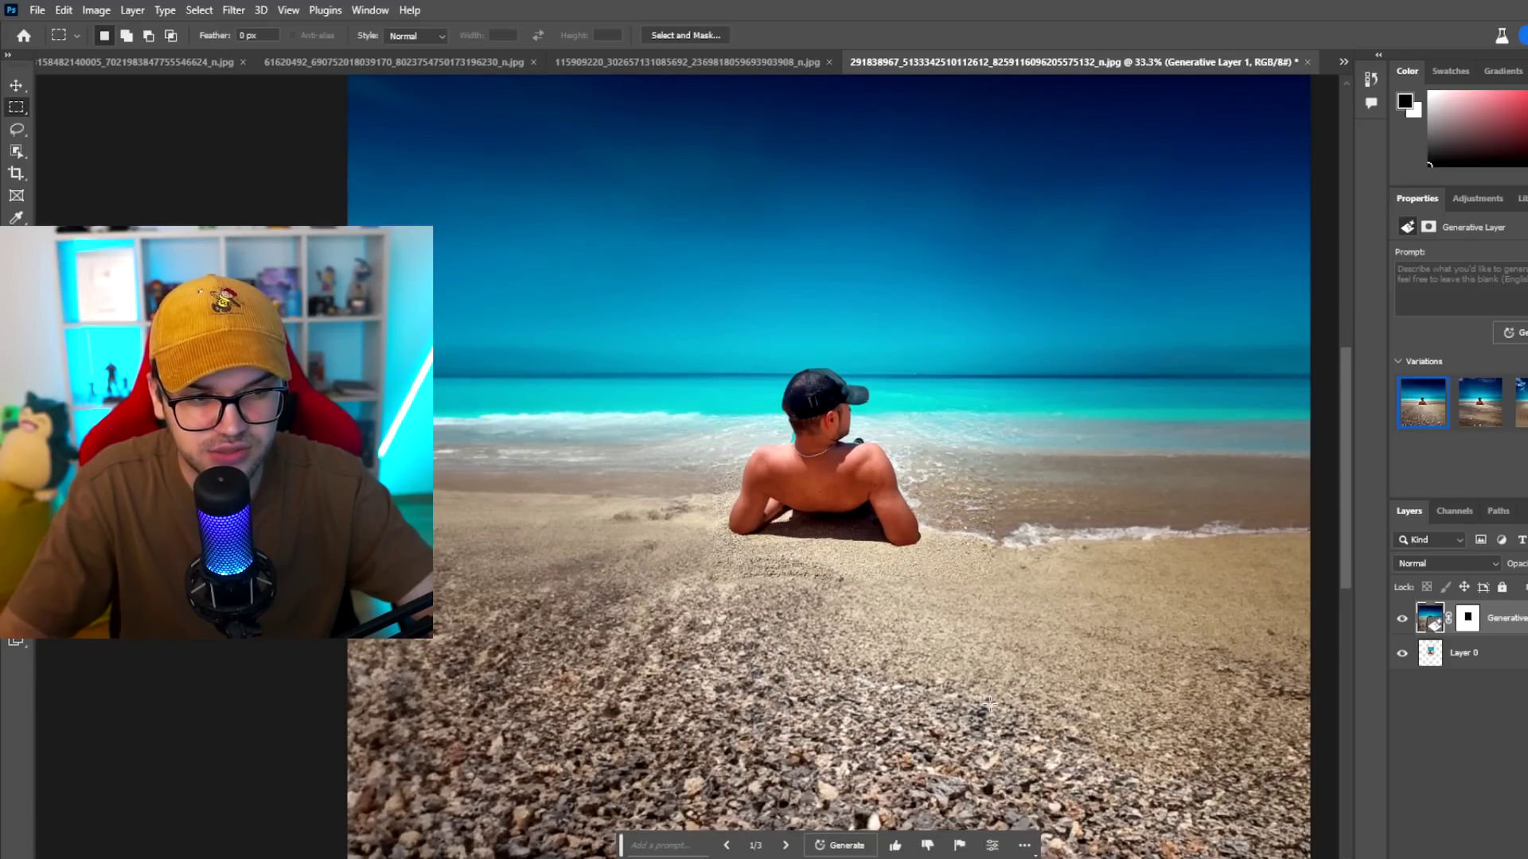
left_click(1404, 625)
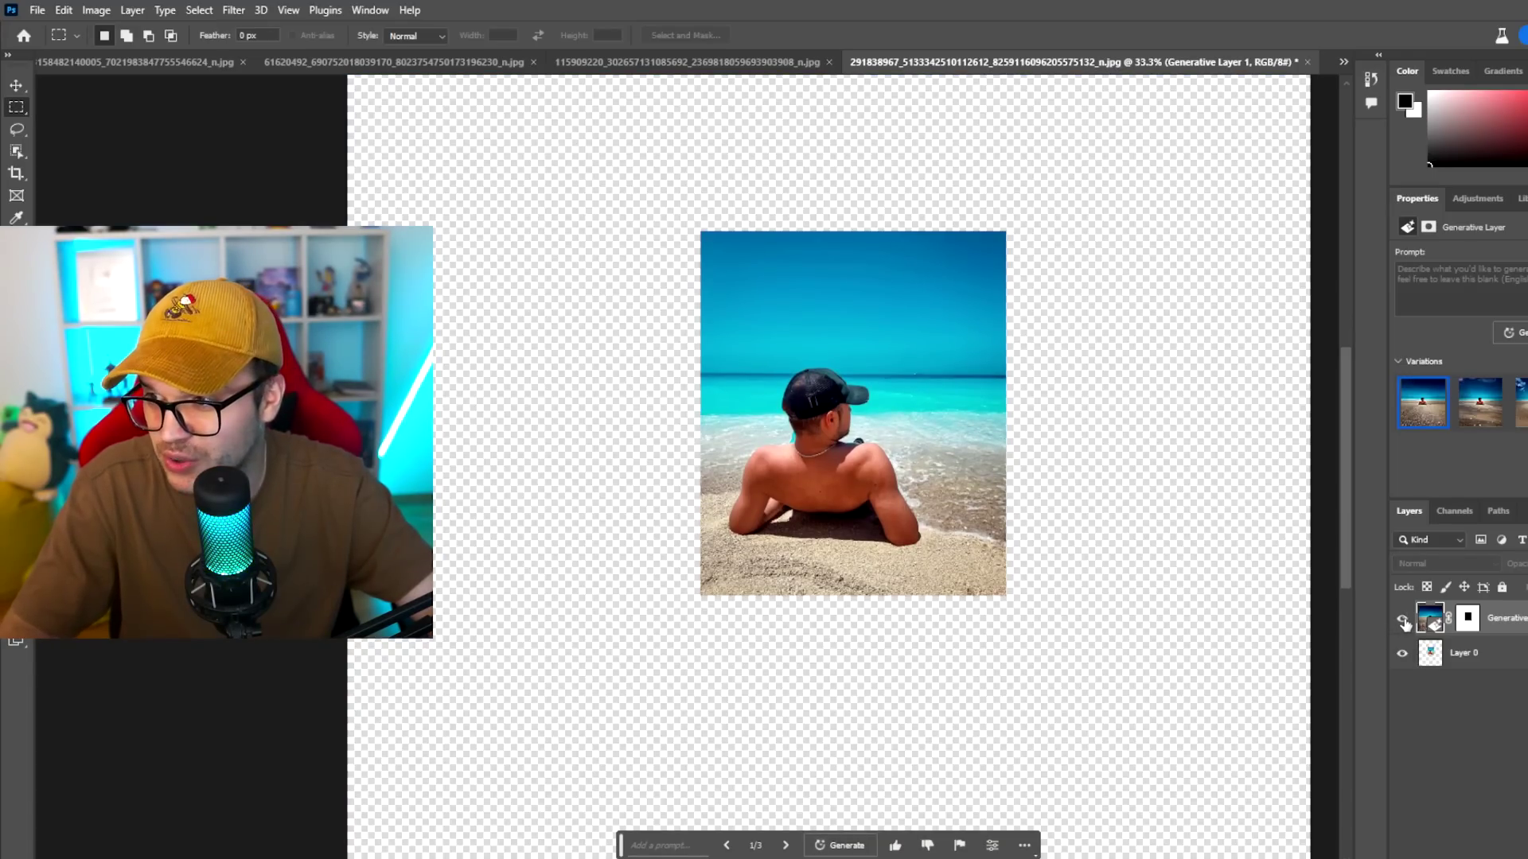
left_click(1403, 625)
left_click(1404, 625)
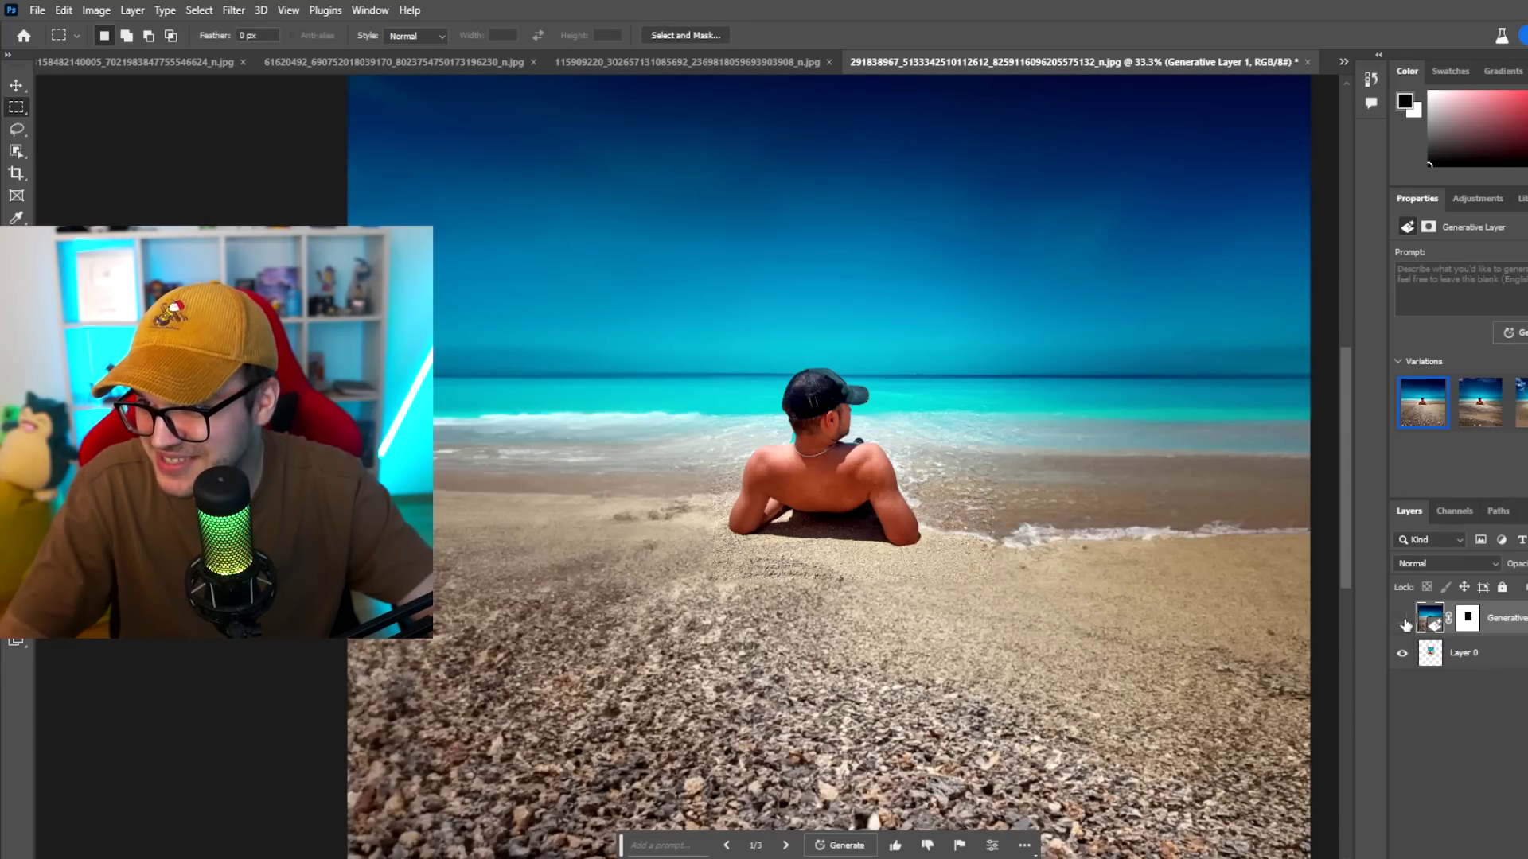
Move through the beach variations to the third, with clouds and a curving sandbar
left_click(1404, 625)
left_click(1403, 624)
left_click(1404, 625)
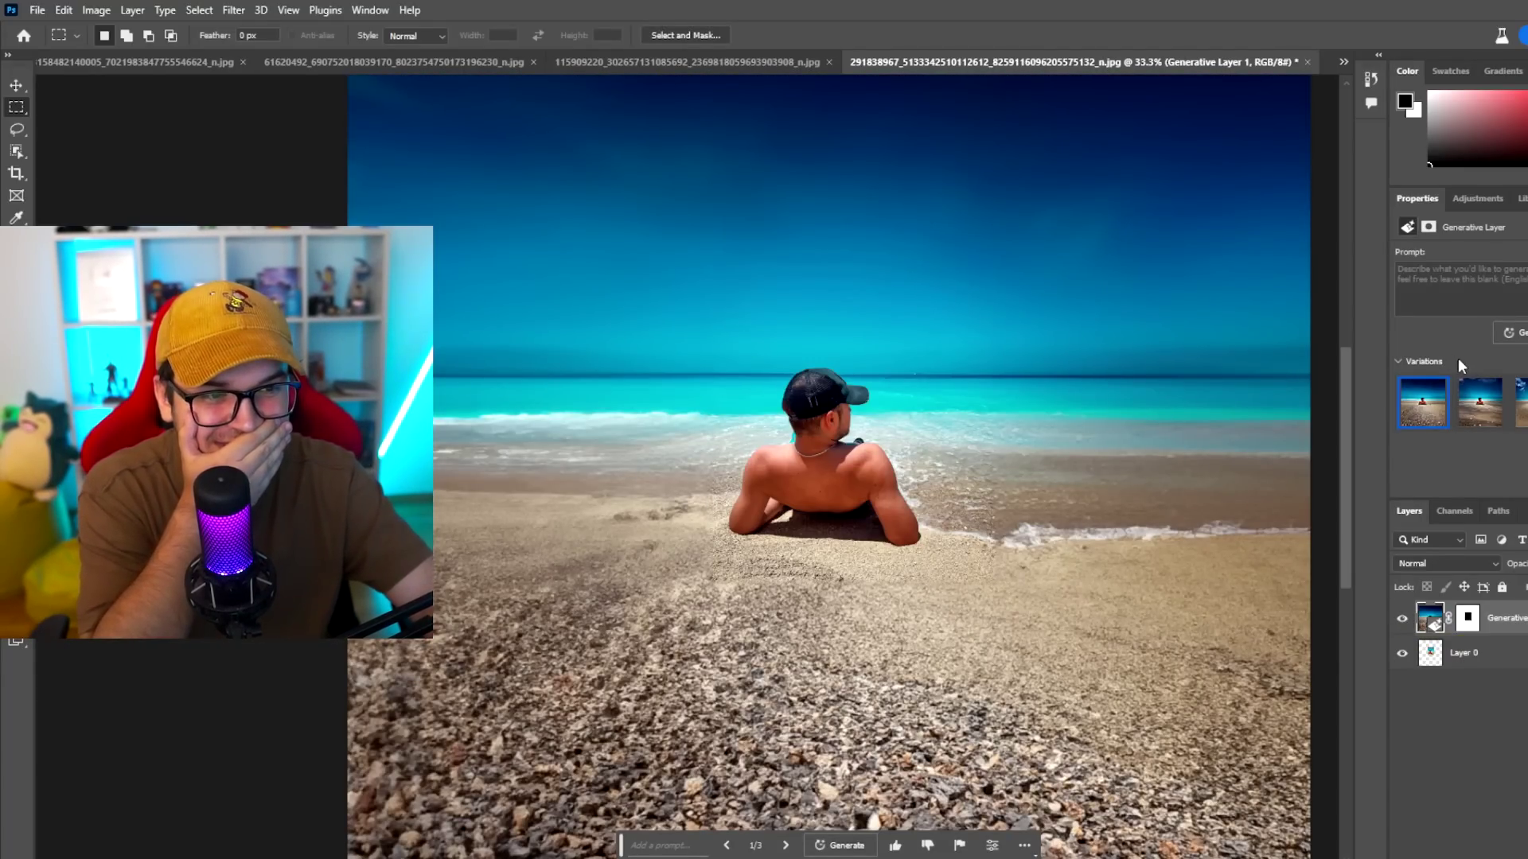
left_click(1469, 420)
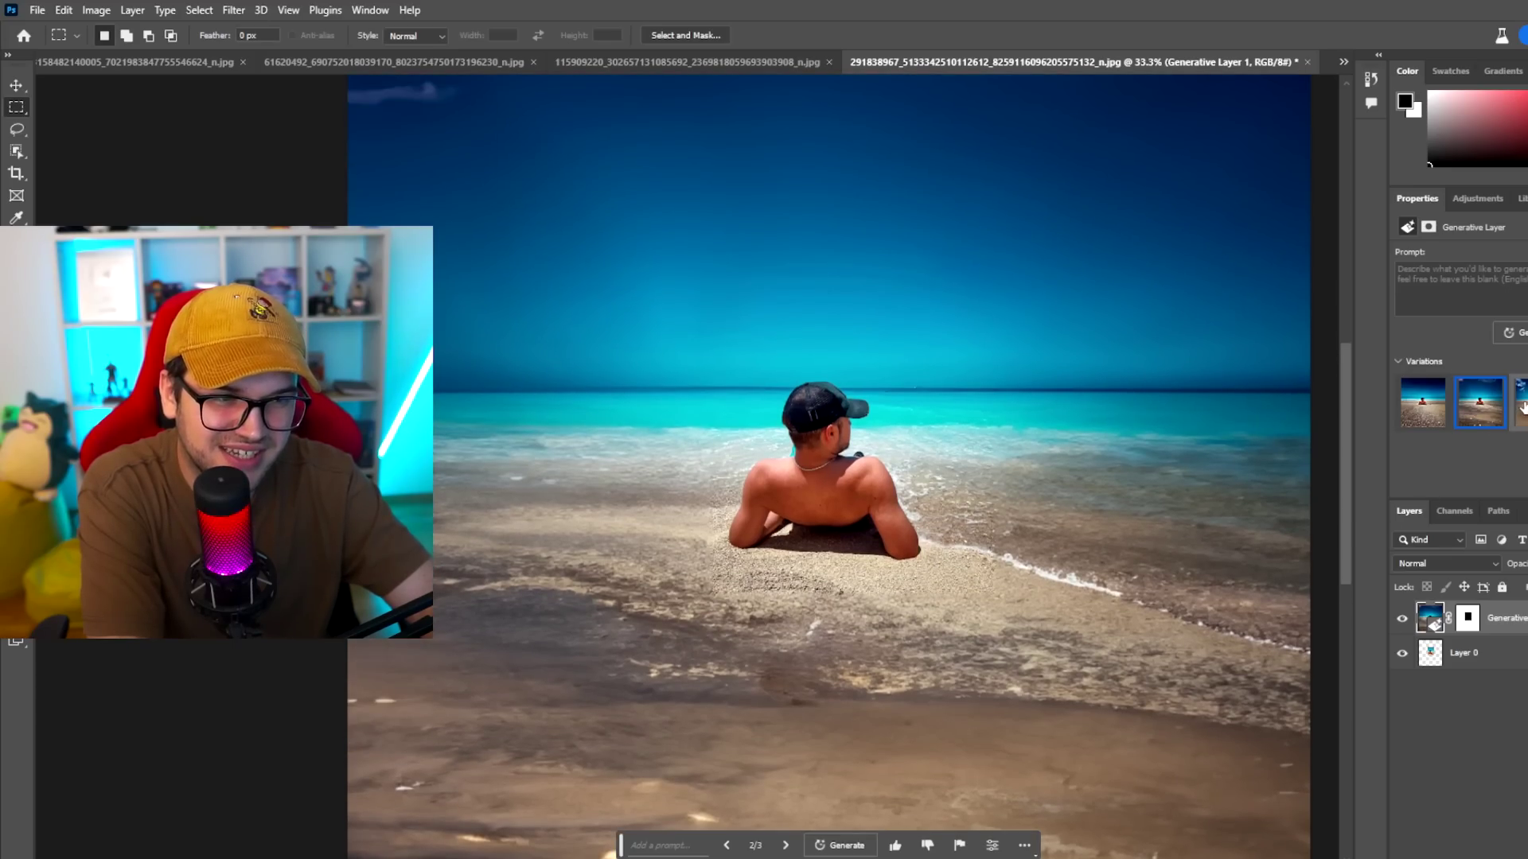
left_click(1523, 407)
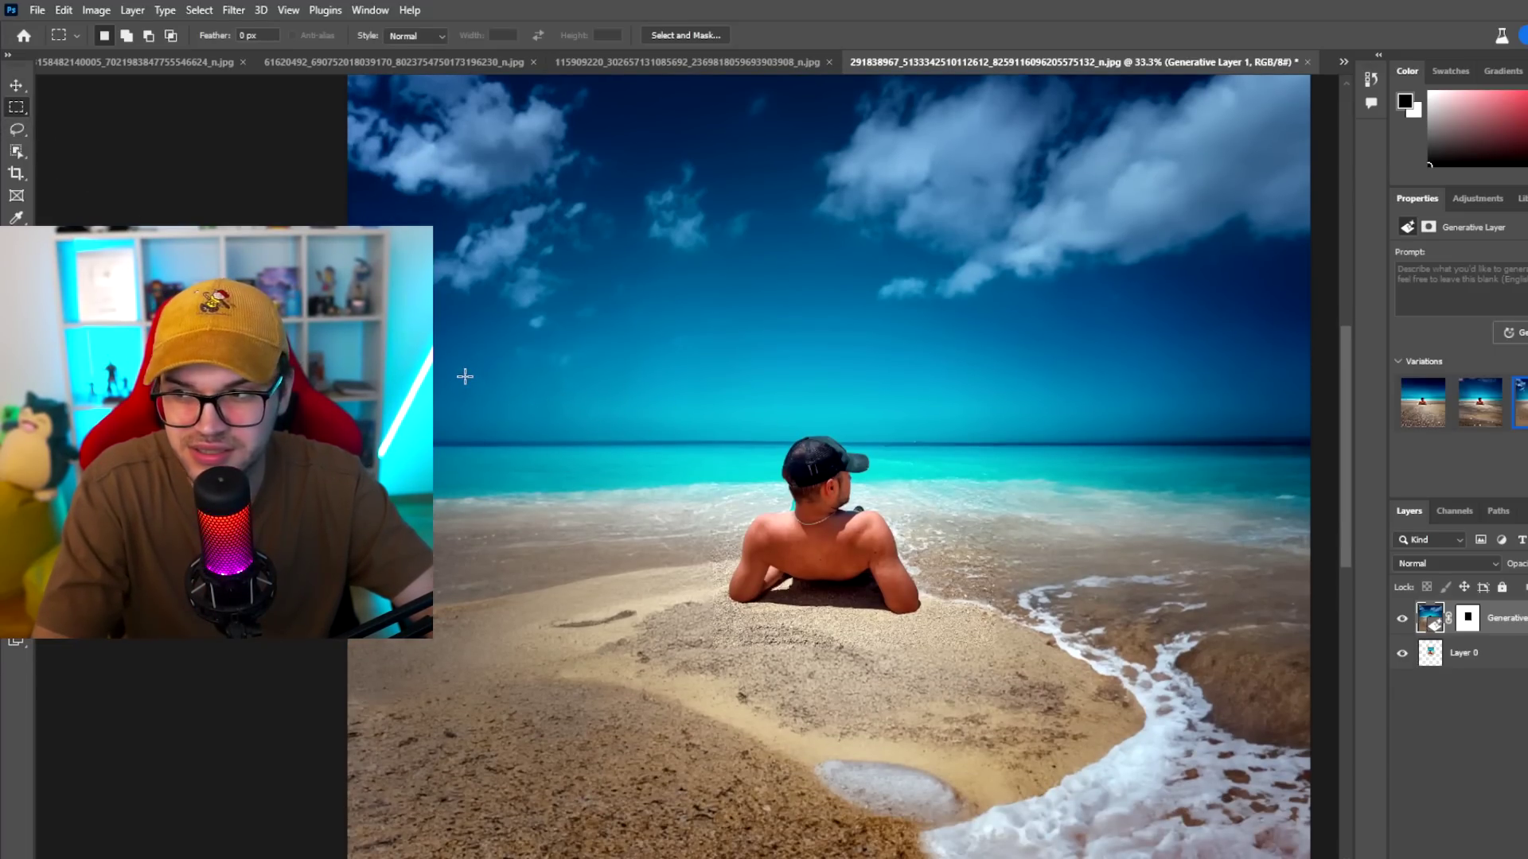
Generative-fill a 'boat' on the sea left of the man, keeping the wooden boat variation
left_click_drag(466, 377, 743, 475)
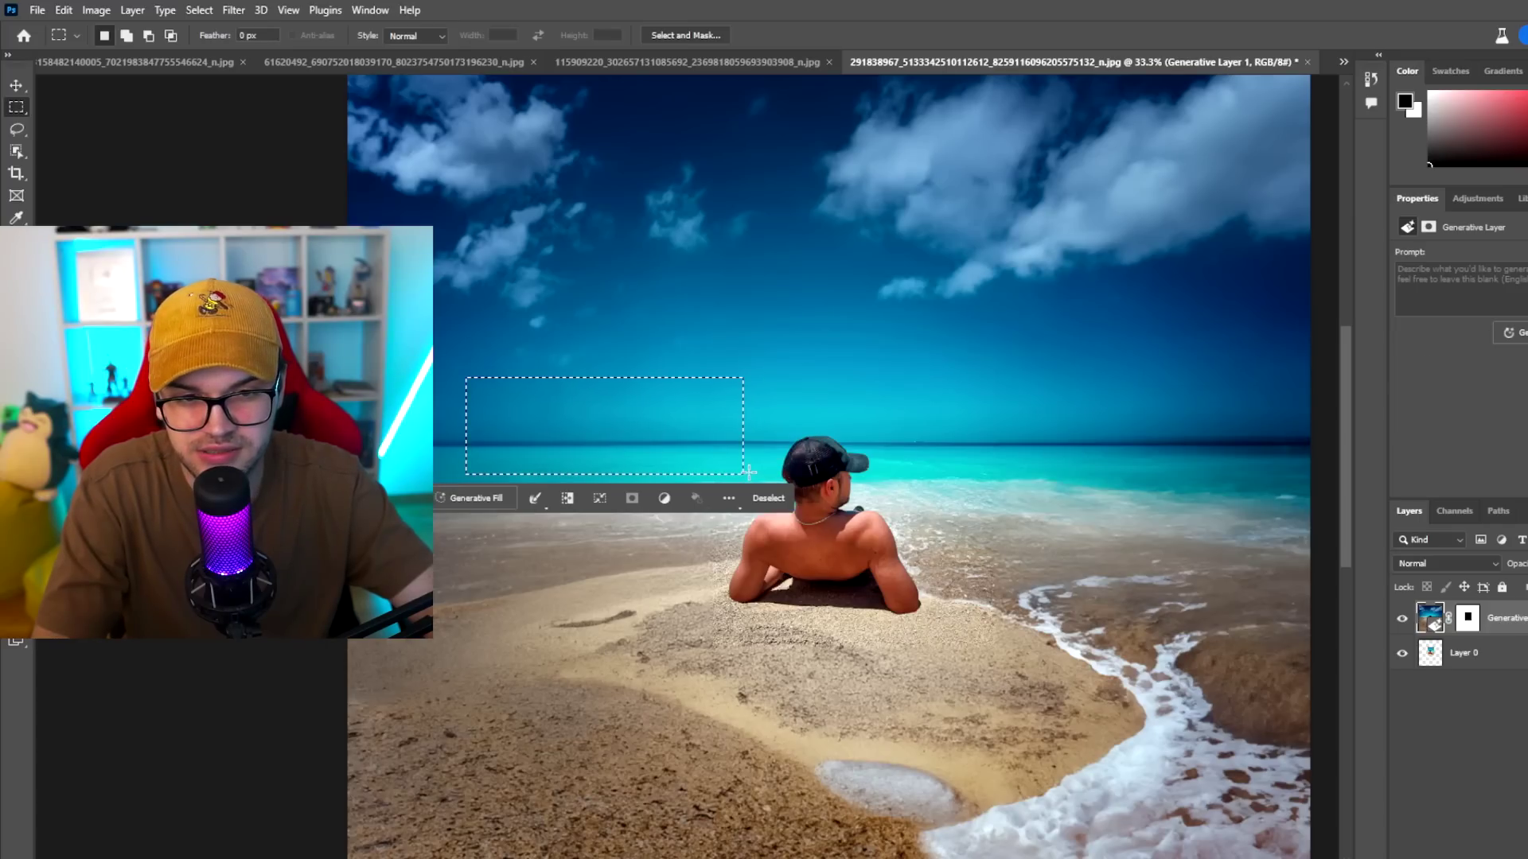
left_click(482, 498)
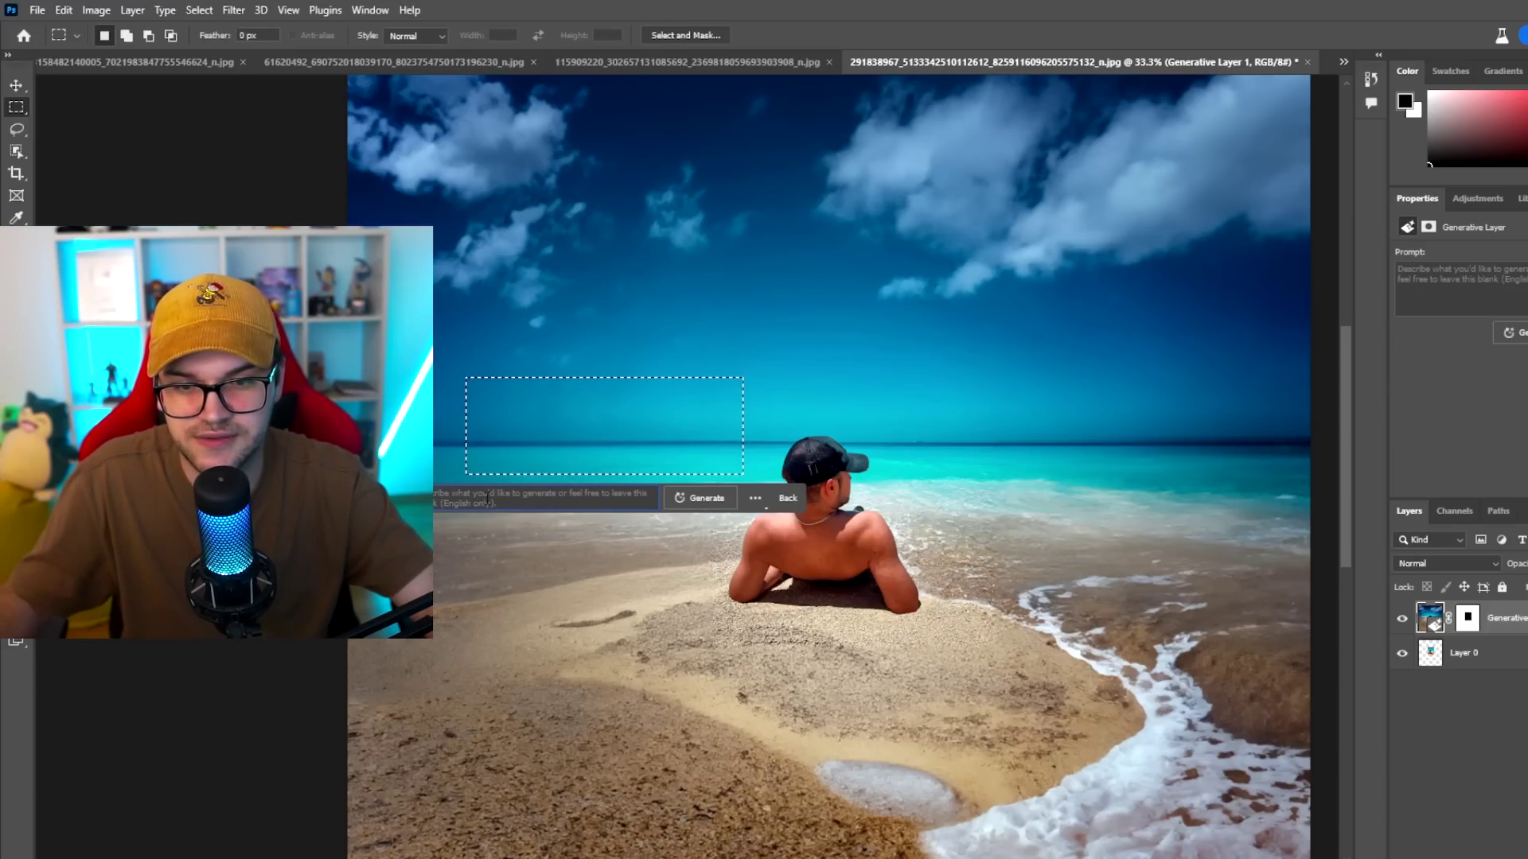
mouse_move(542, 497)
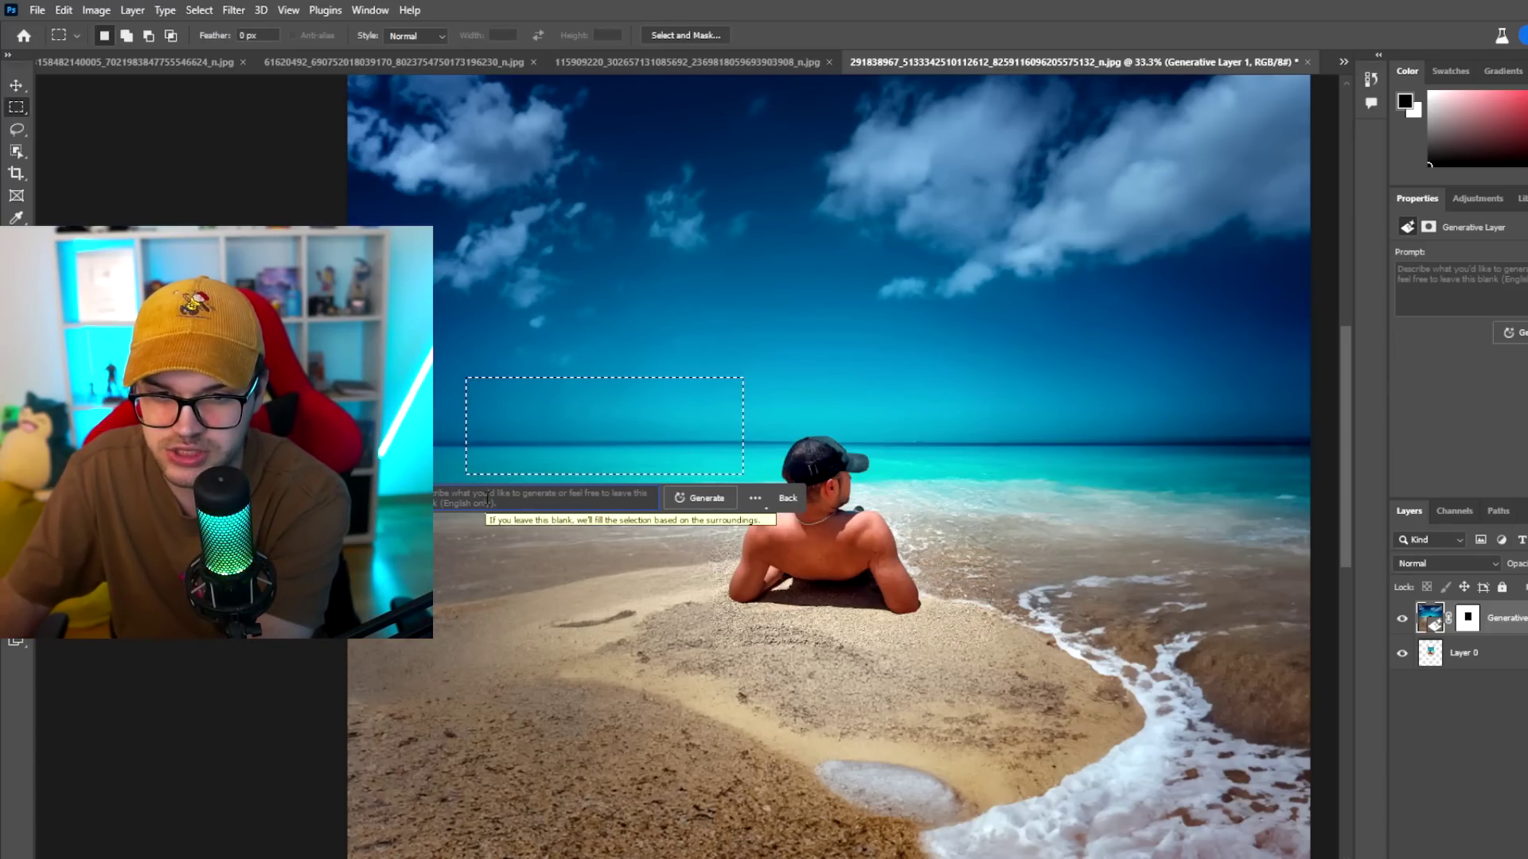
left_click(486, 499)
type("boat")
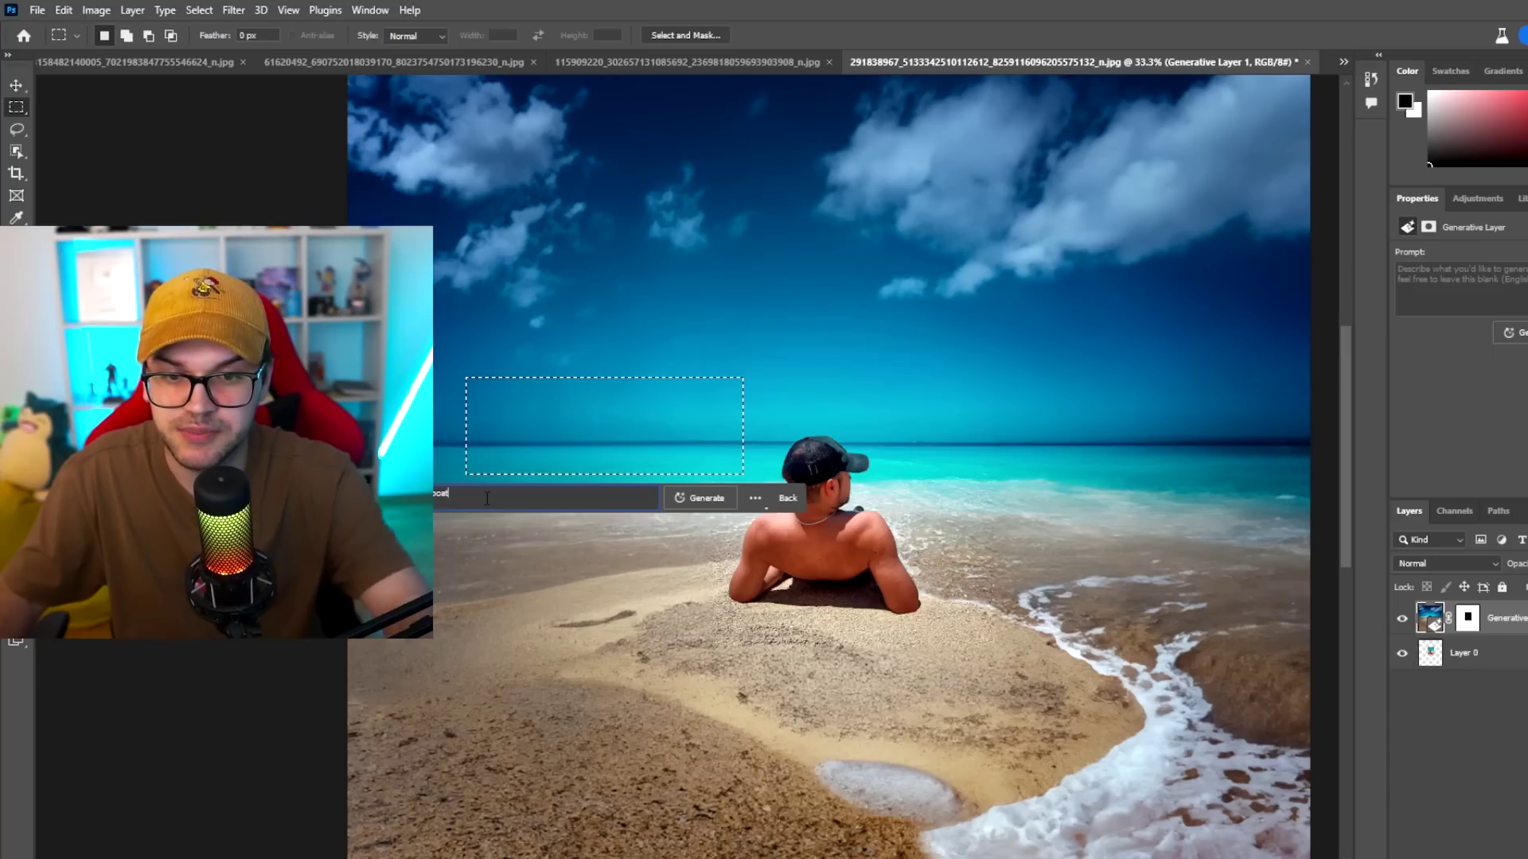
left_click(677, 499)
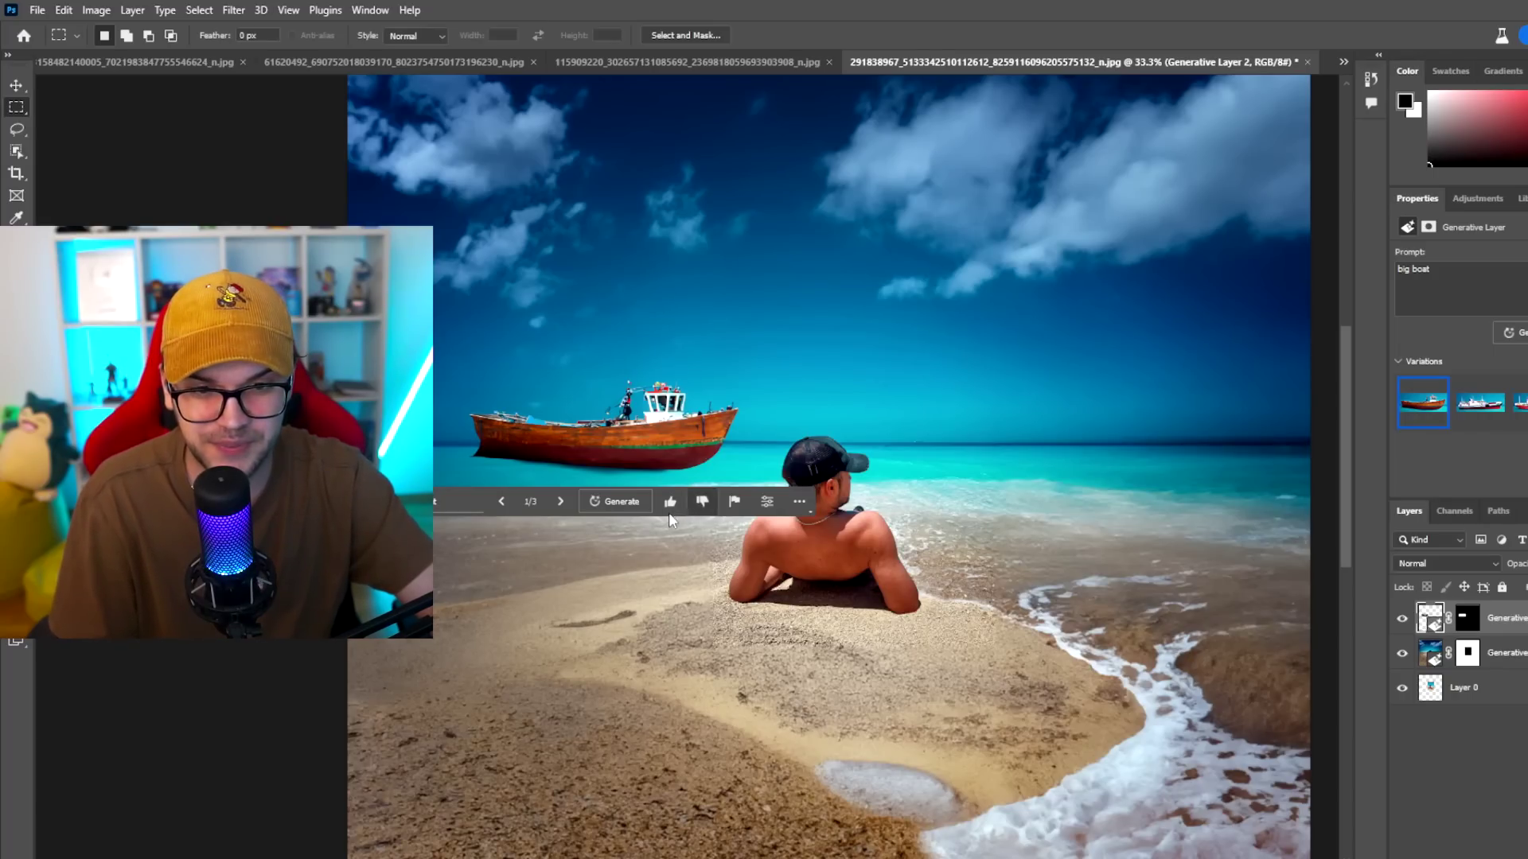
left_click(559, 502)
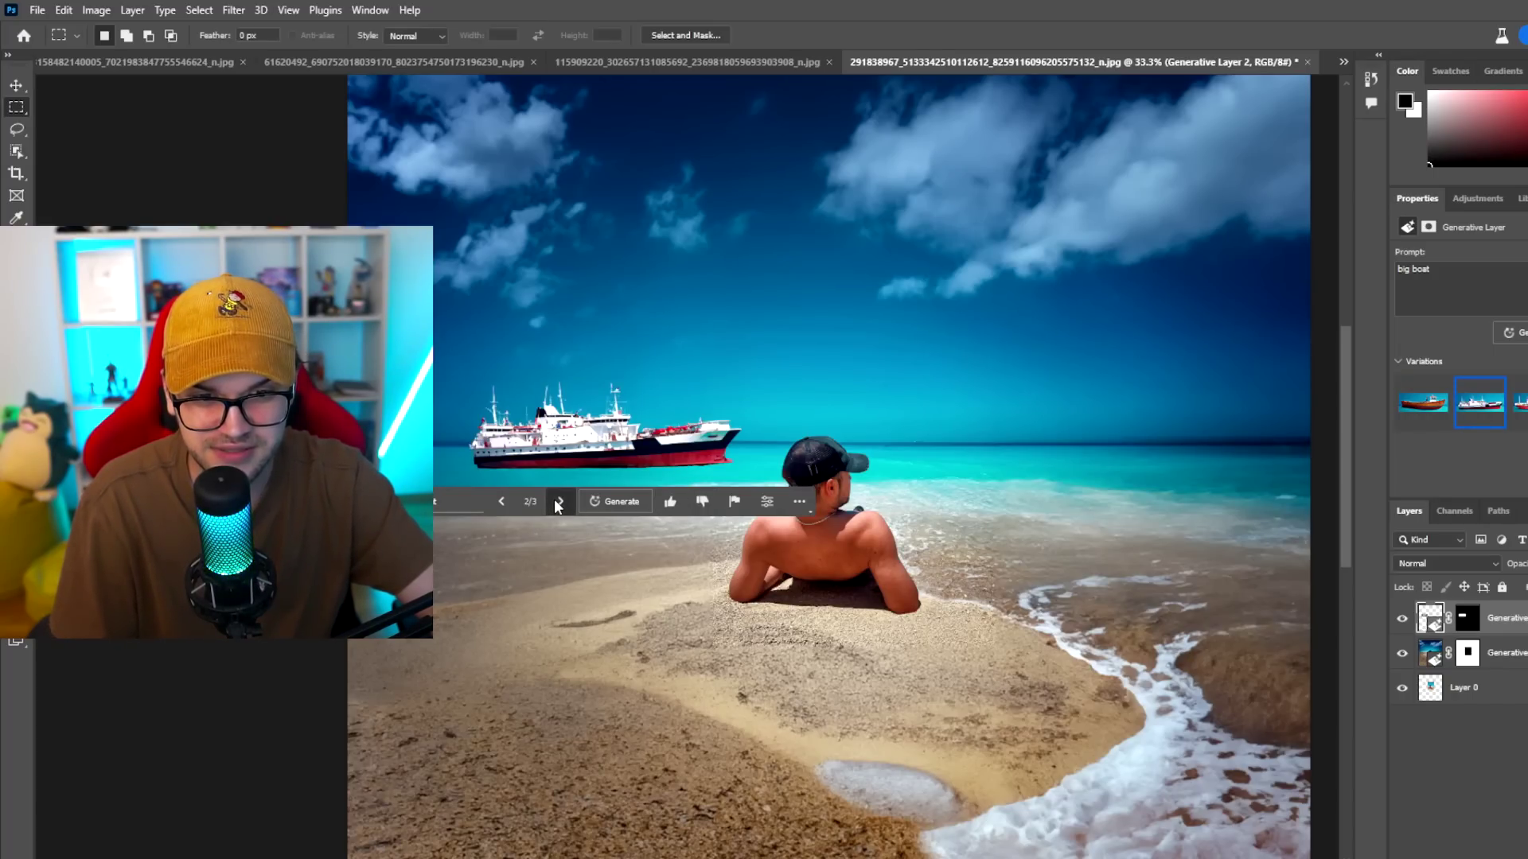
left_click(555, 501)
left_click(500, 503)
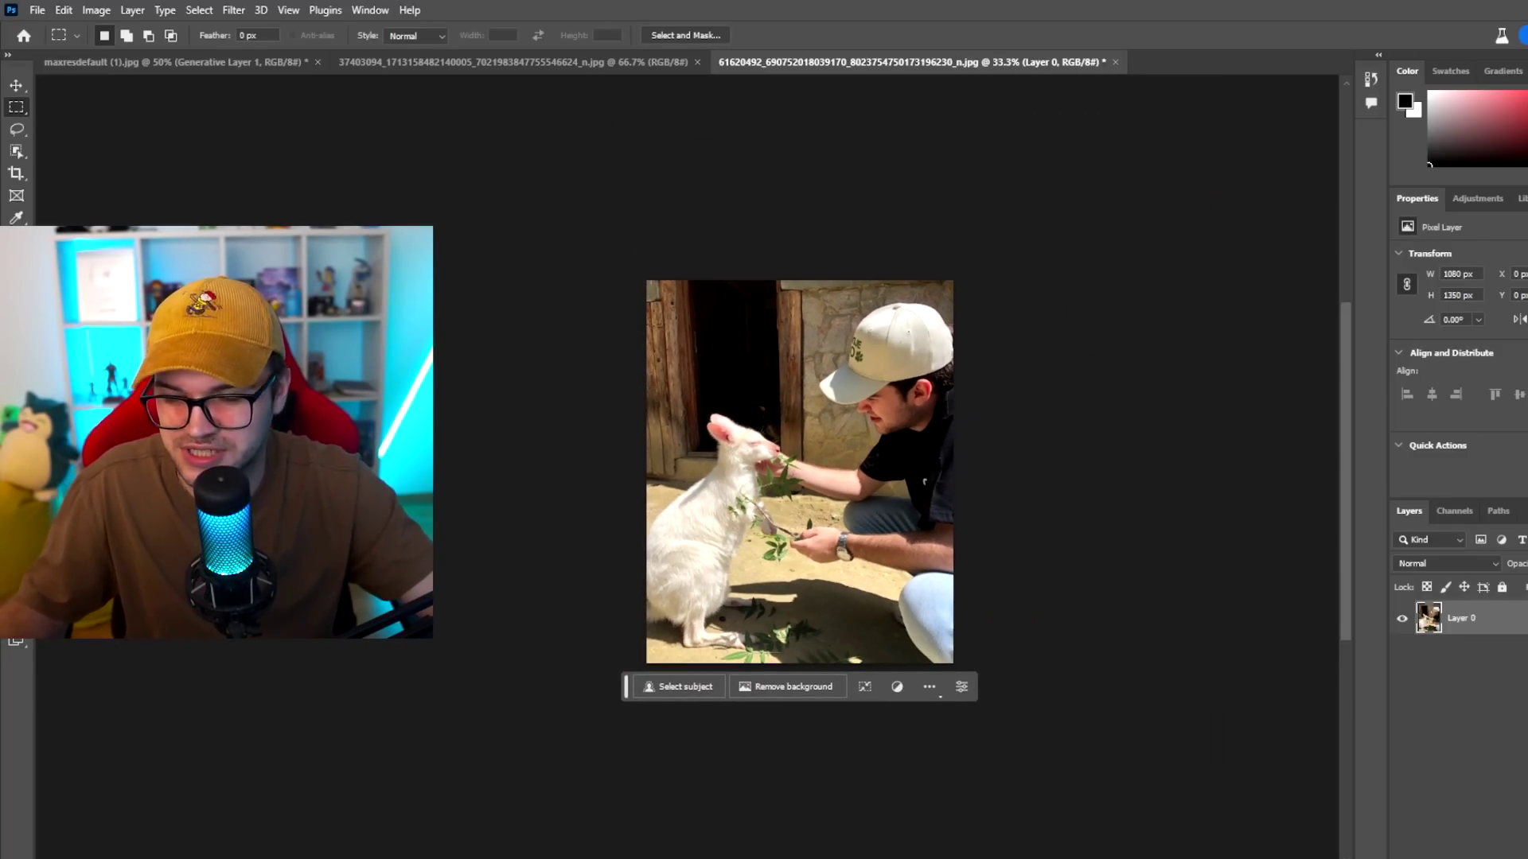
Crop-extend the wallaby photo upward, left, right and far downward, then commit
key("c")
left_click_drag(785, 280, 785, 241)
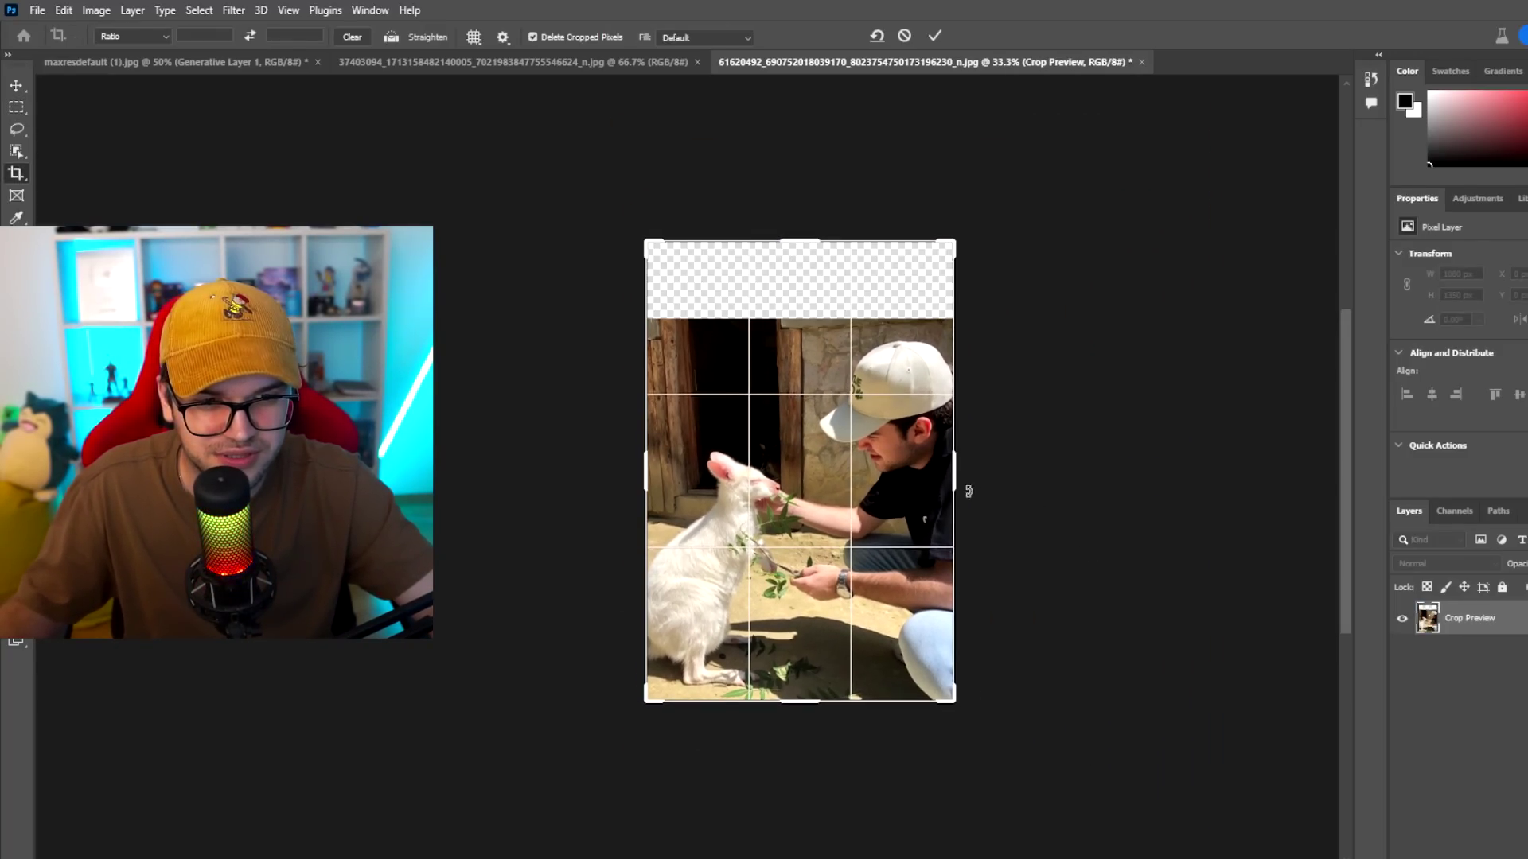
left_click_drag(955, 478, 1118, 480)
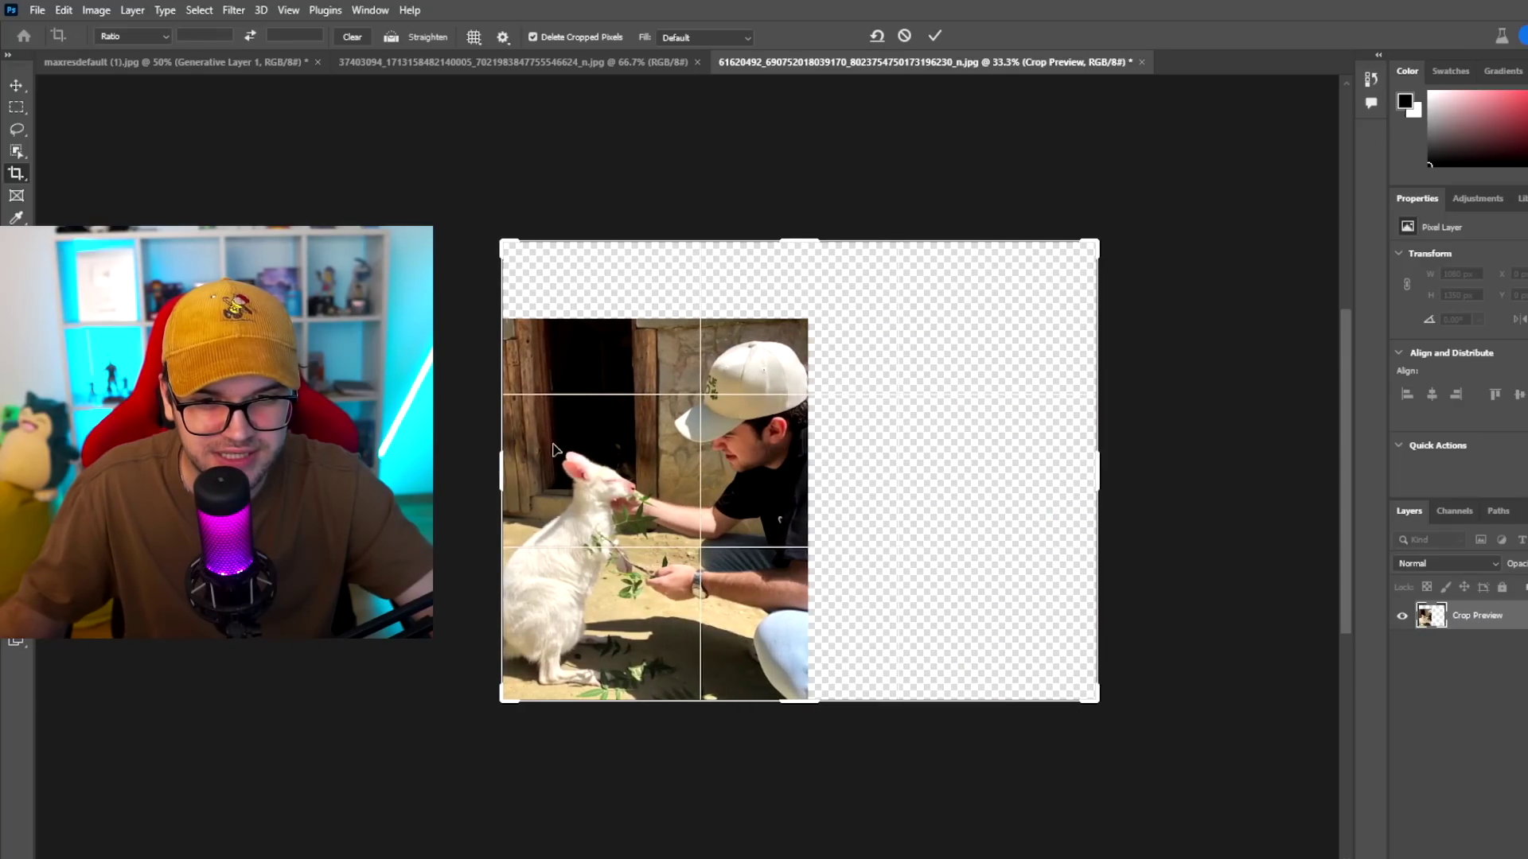
left_click_drag(499, 470, 416, 470)
scroll(671, 461, "down", 5)
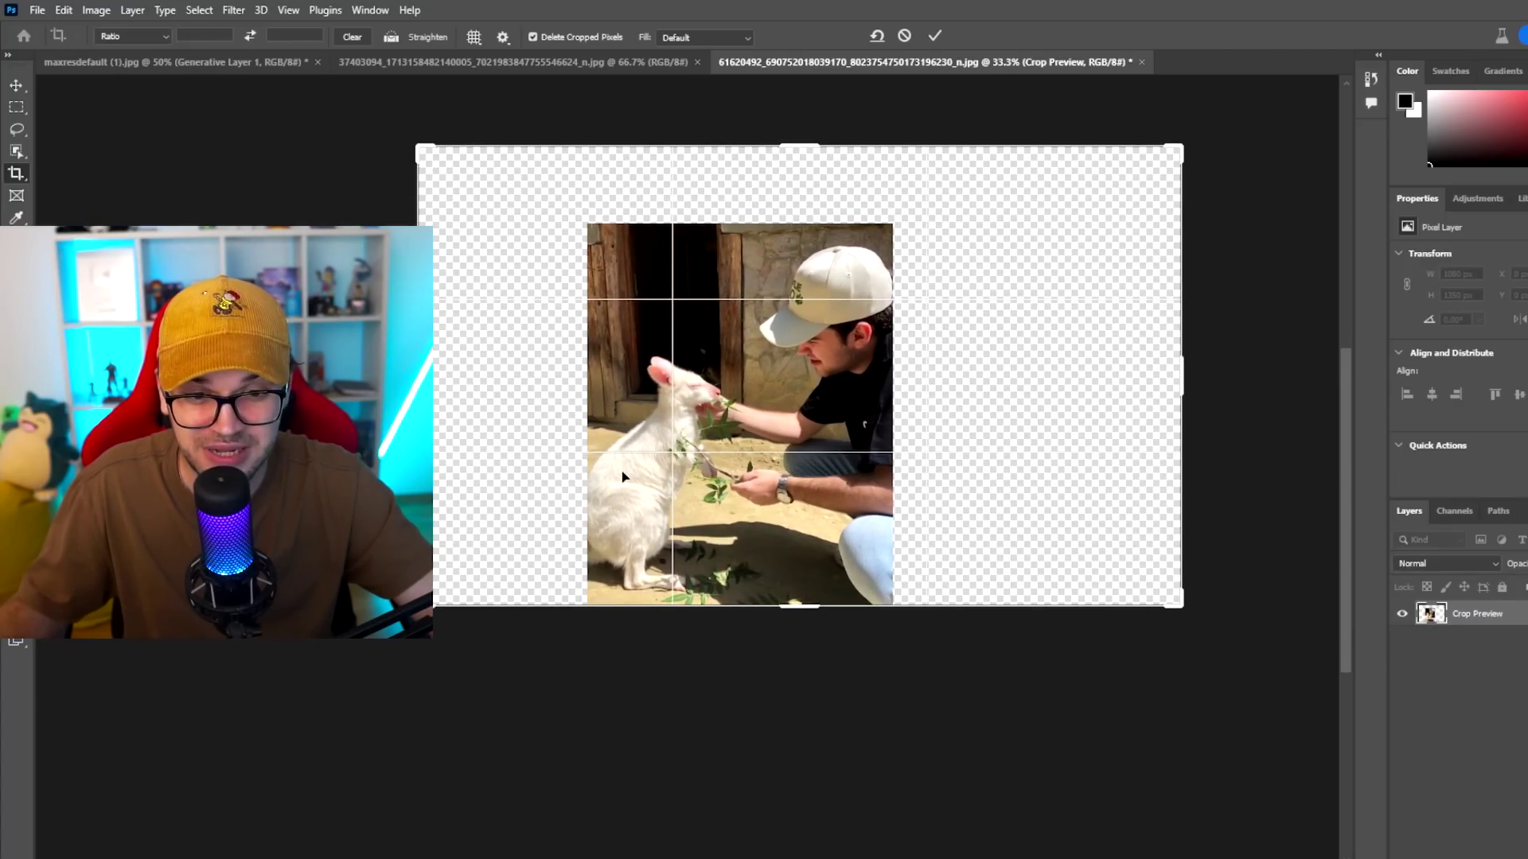
left_click_drag(807, 415, 806, 674)
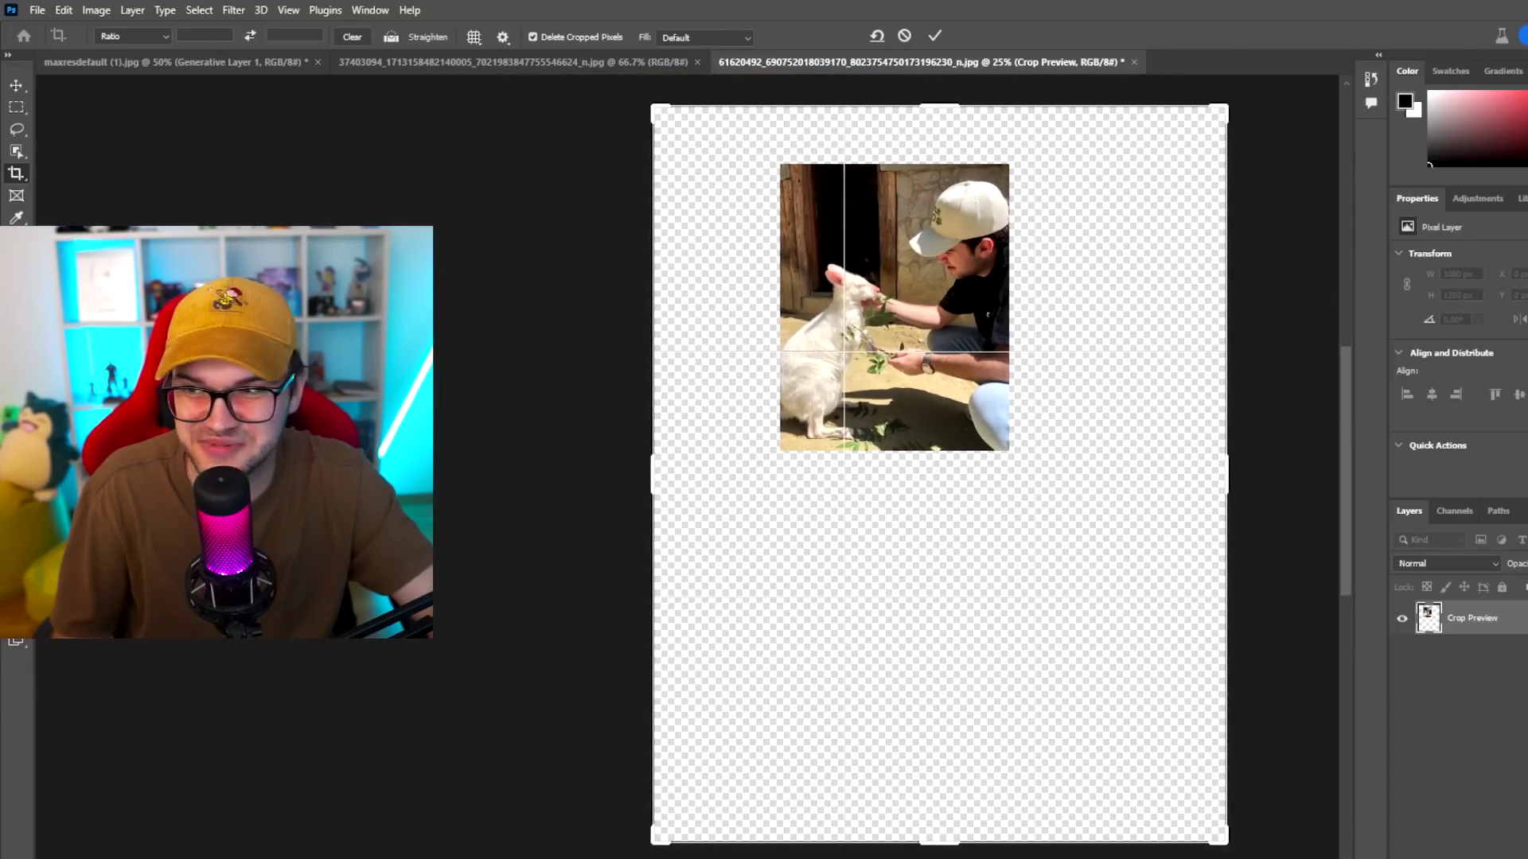
key("Return")
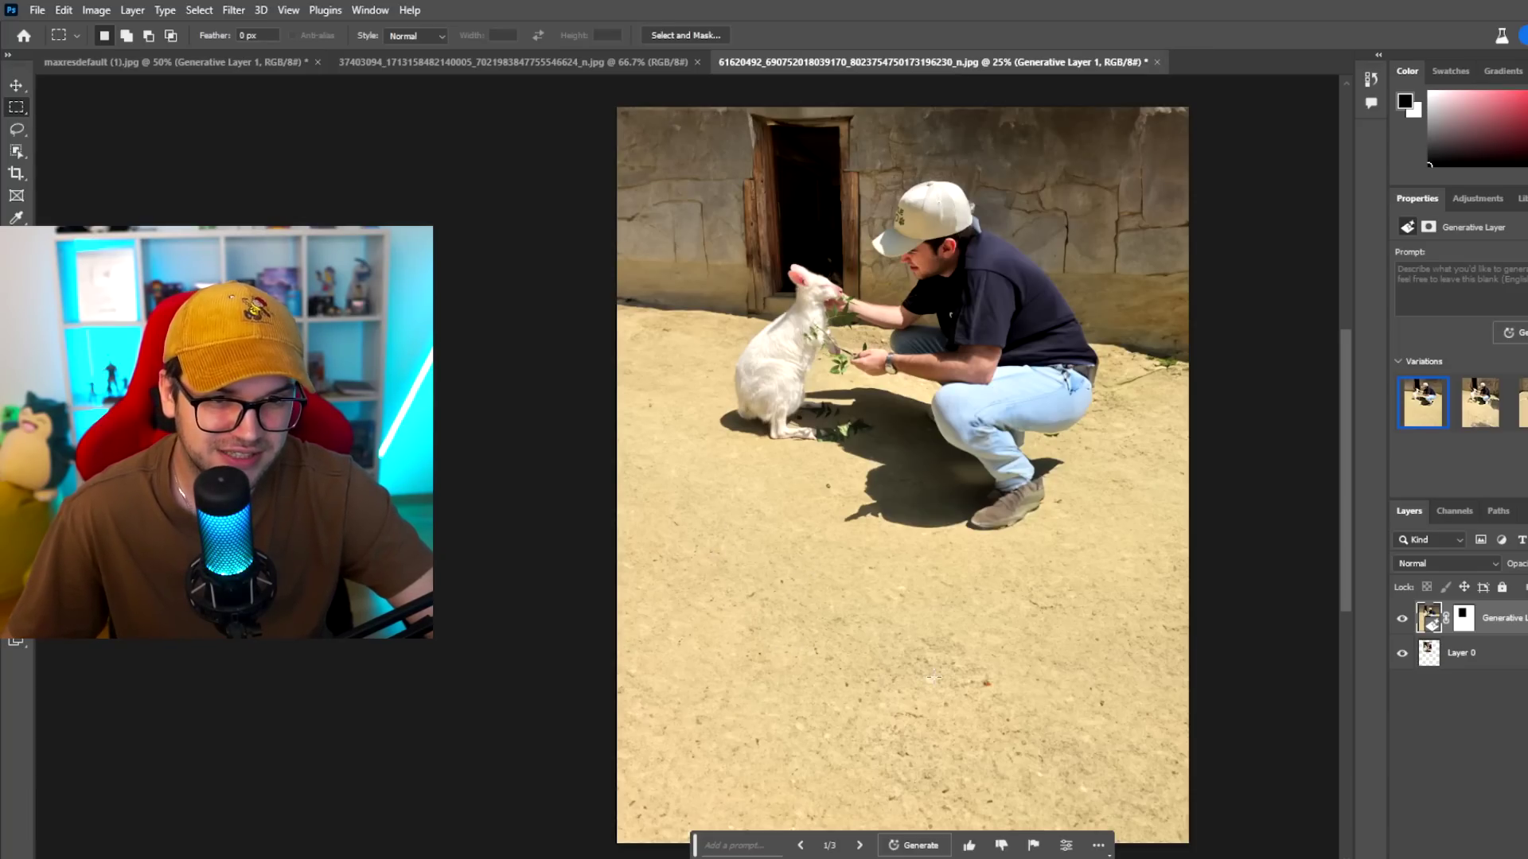
Zoom in and compare the generated expansion against the original wallaby photo
scroll(933, 678, "up", 2)
key("ctrl+plus")
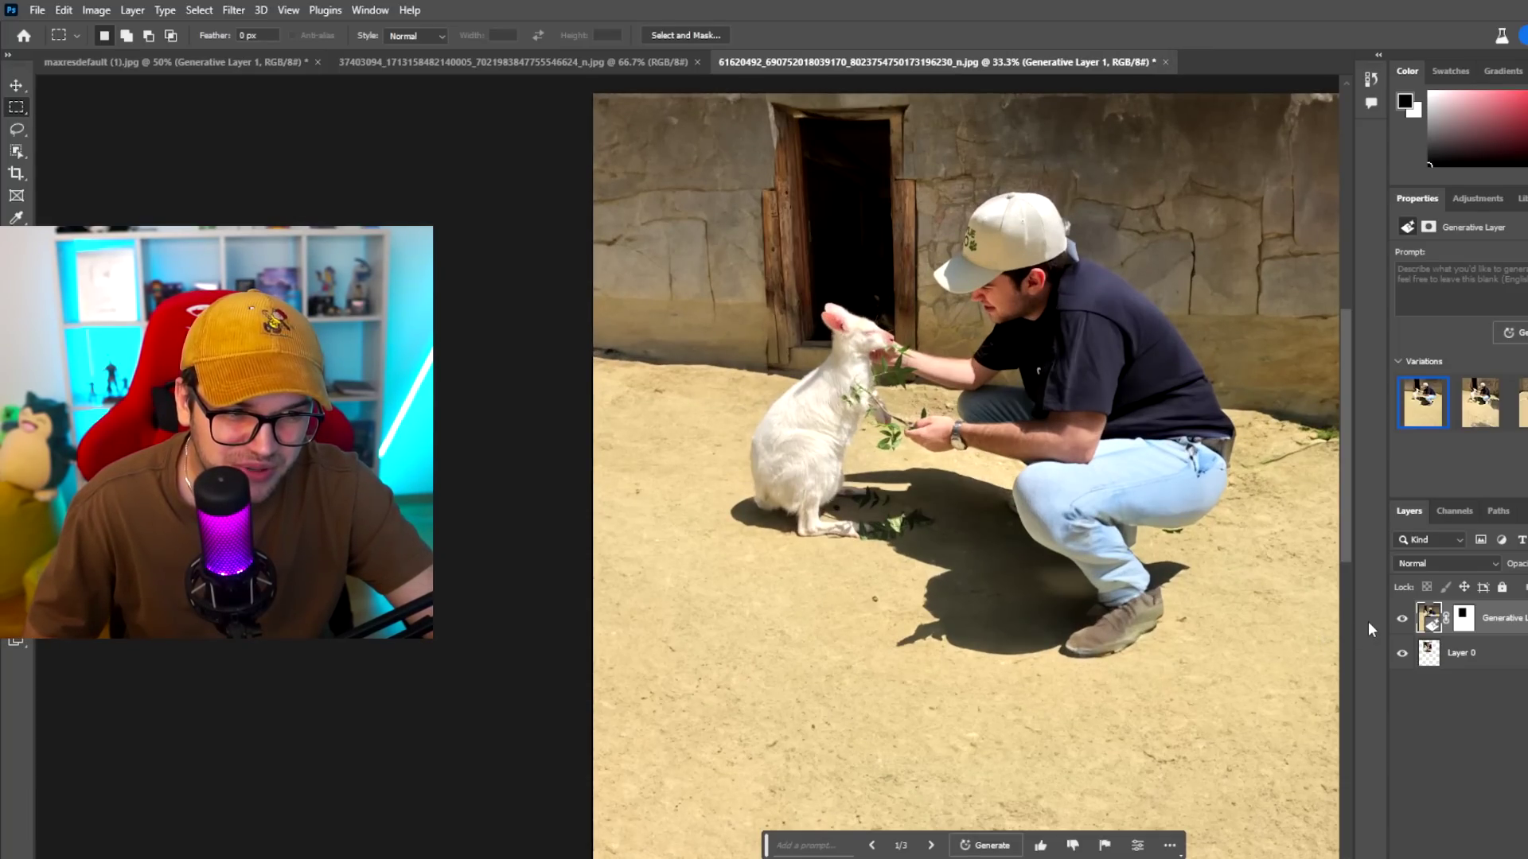
left_click(1404, 620)
left_click(1404, 620)
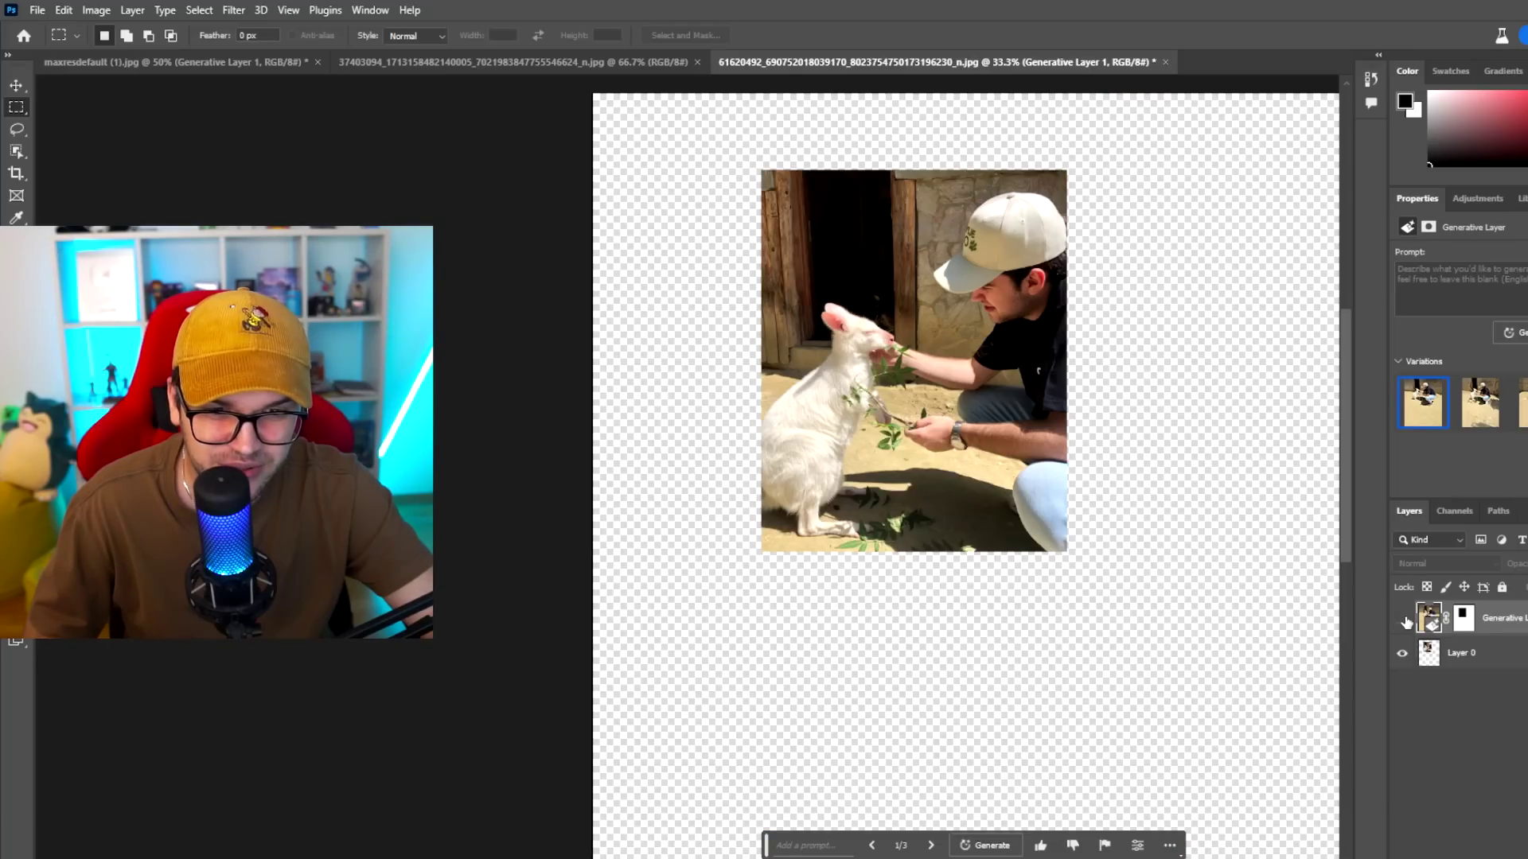
left_click(1404, 620)
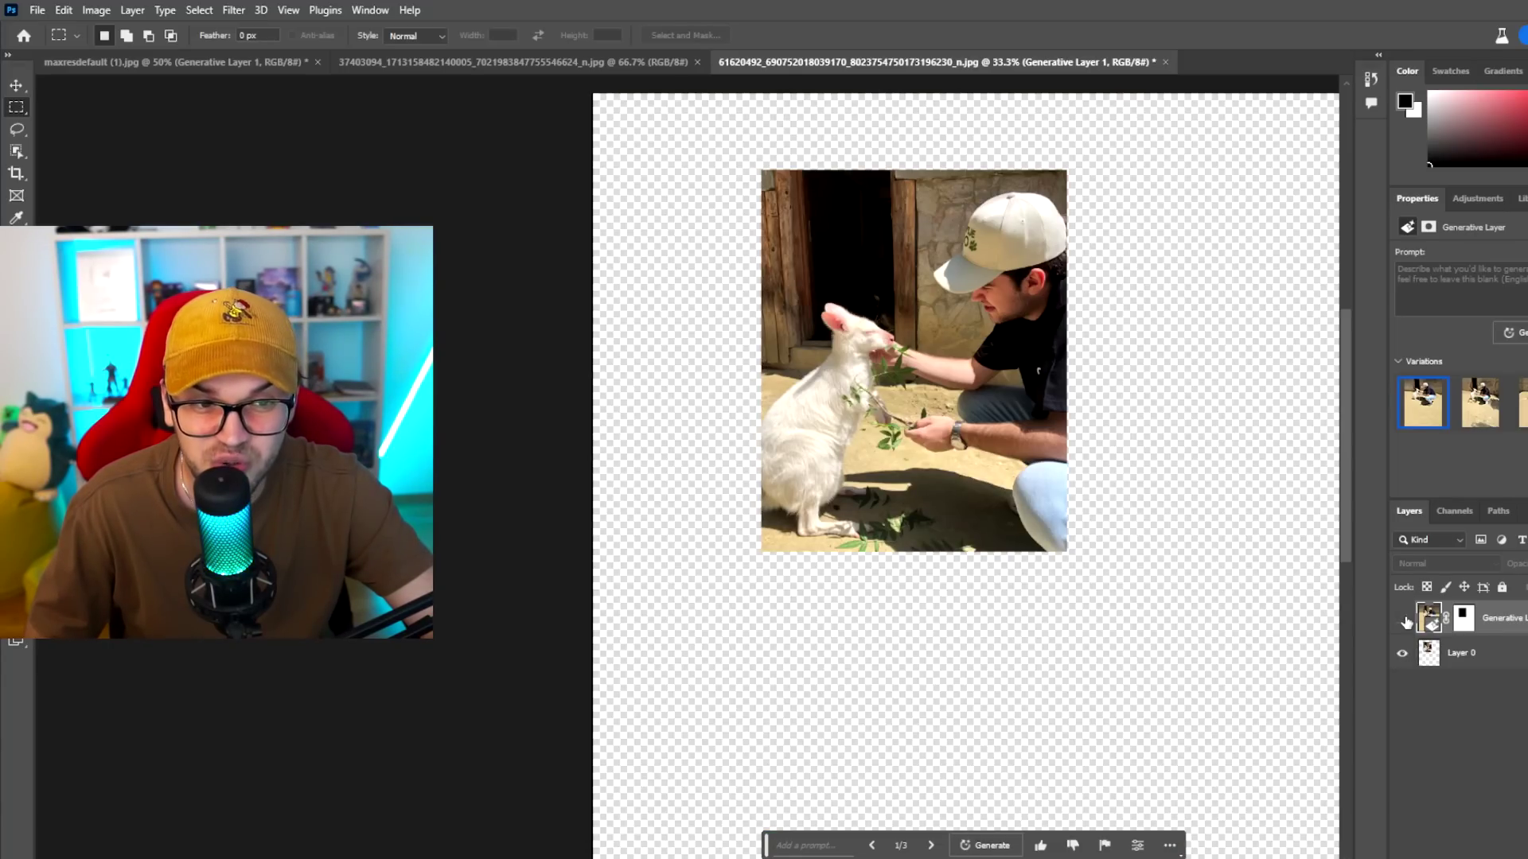
left_click(1404, 620)
Browse the three generated variations and compare the chosen one with the original
left_click(1480, 402)
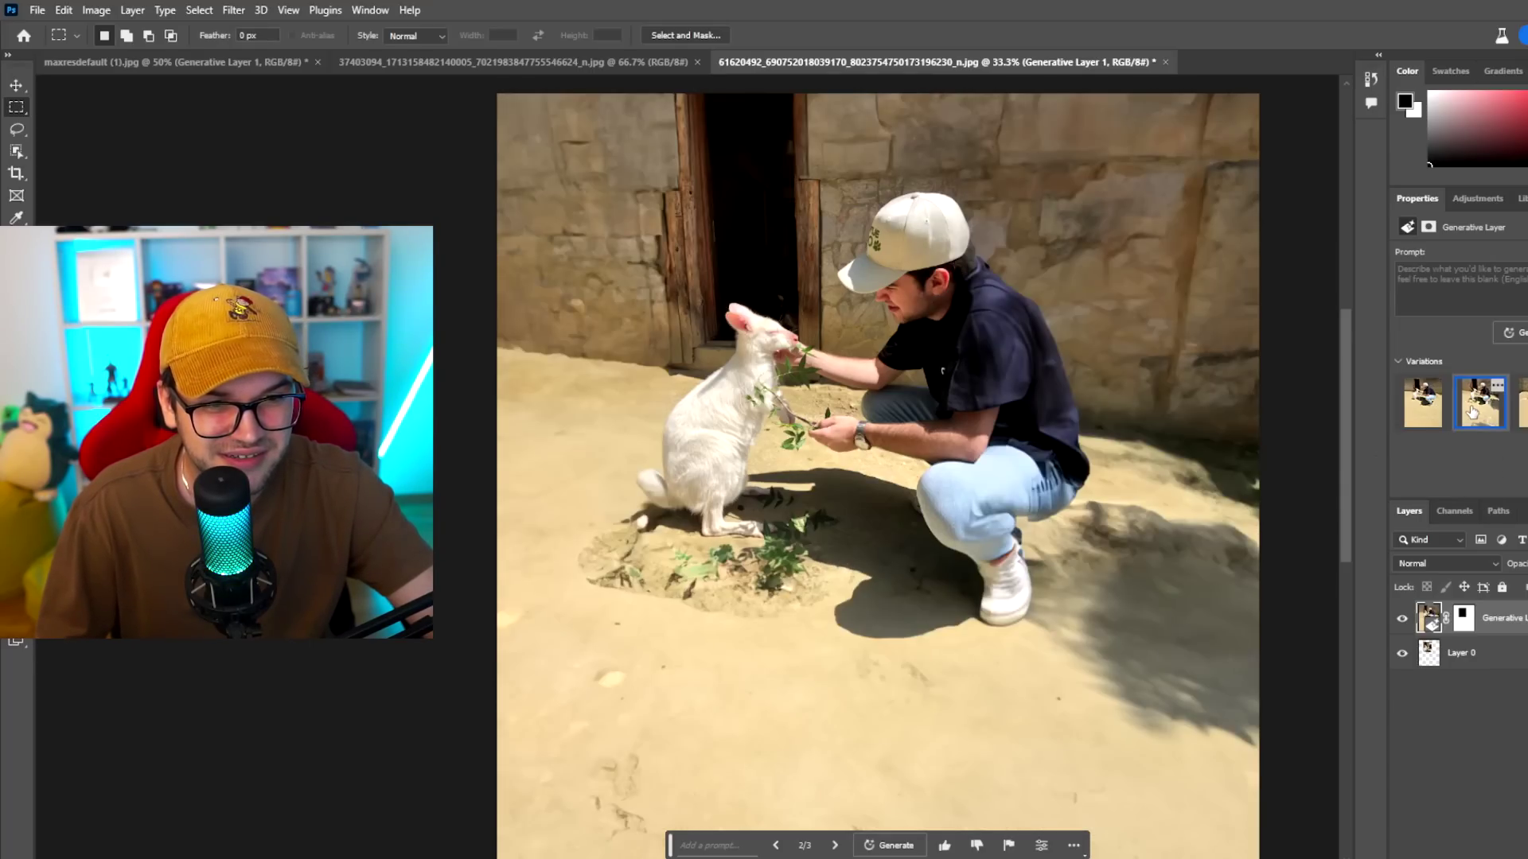
left_click(1407, 416)
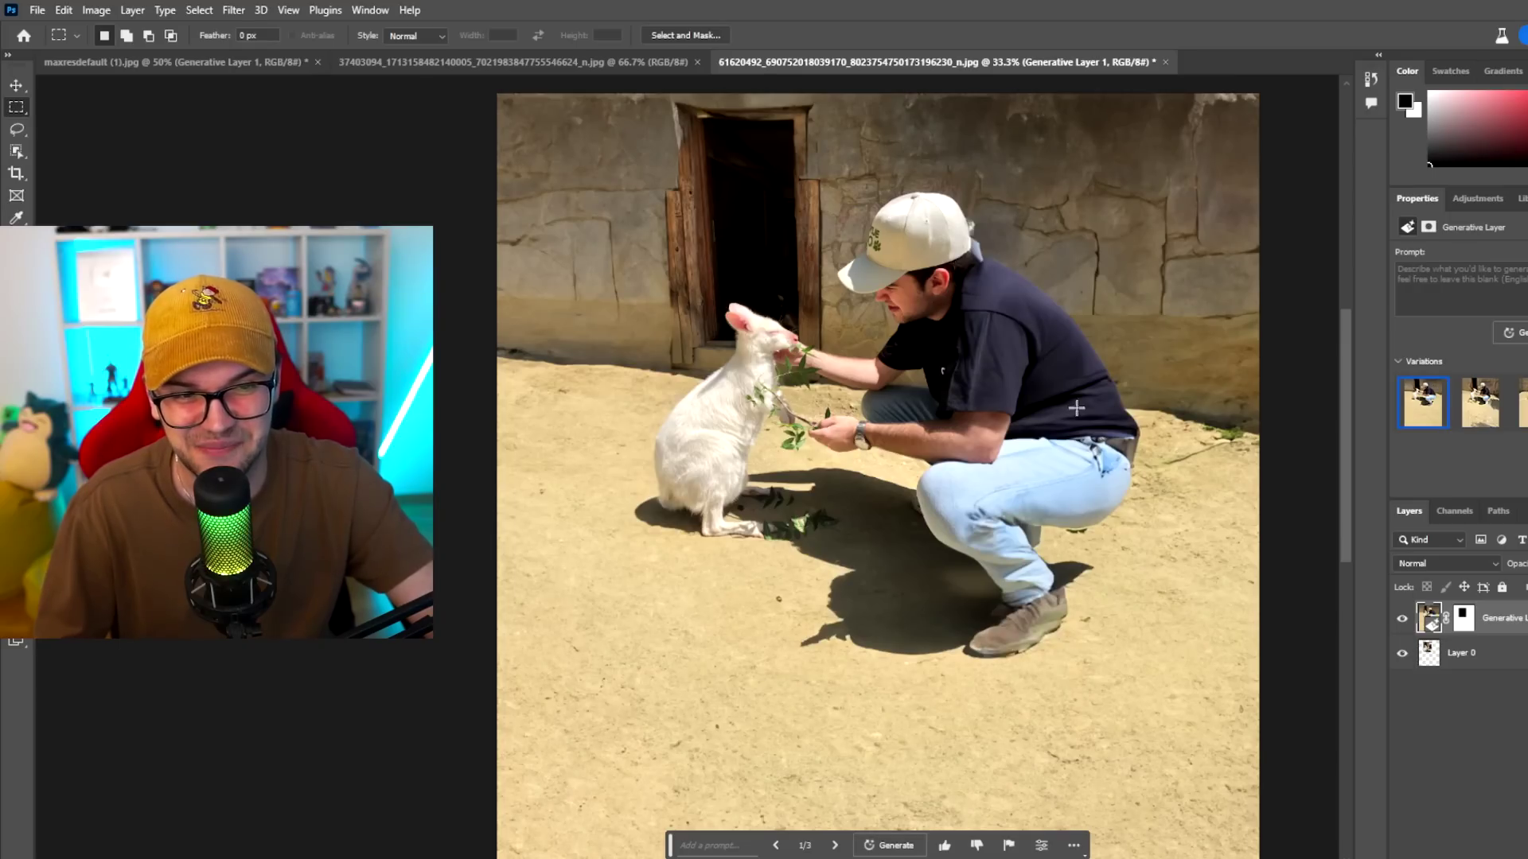
left_click(1474, 415)
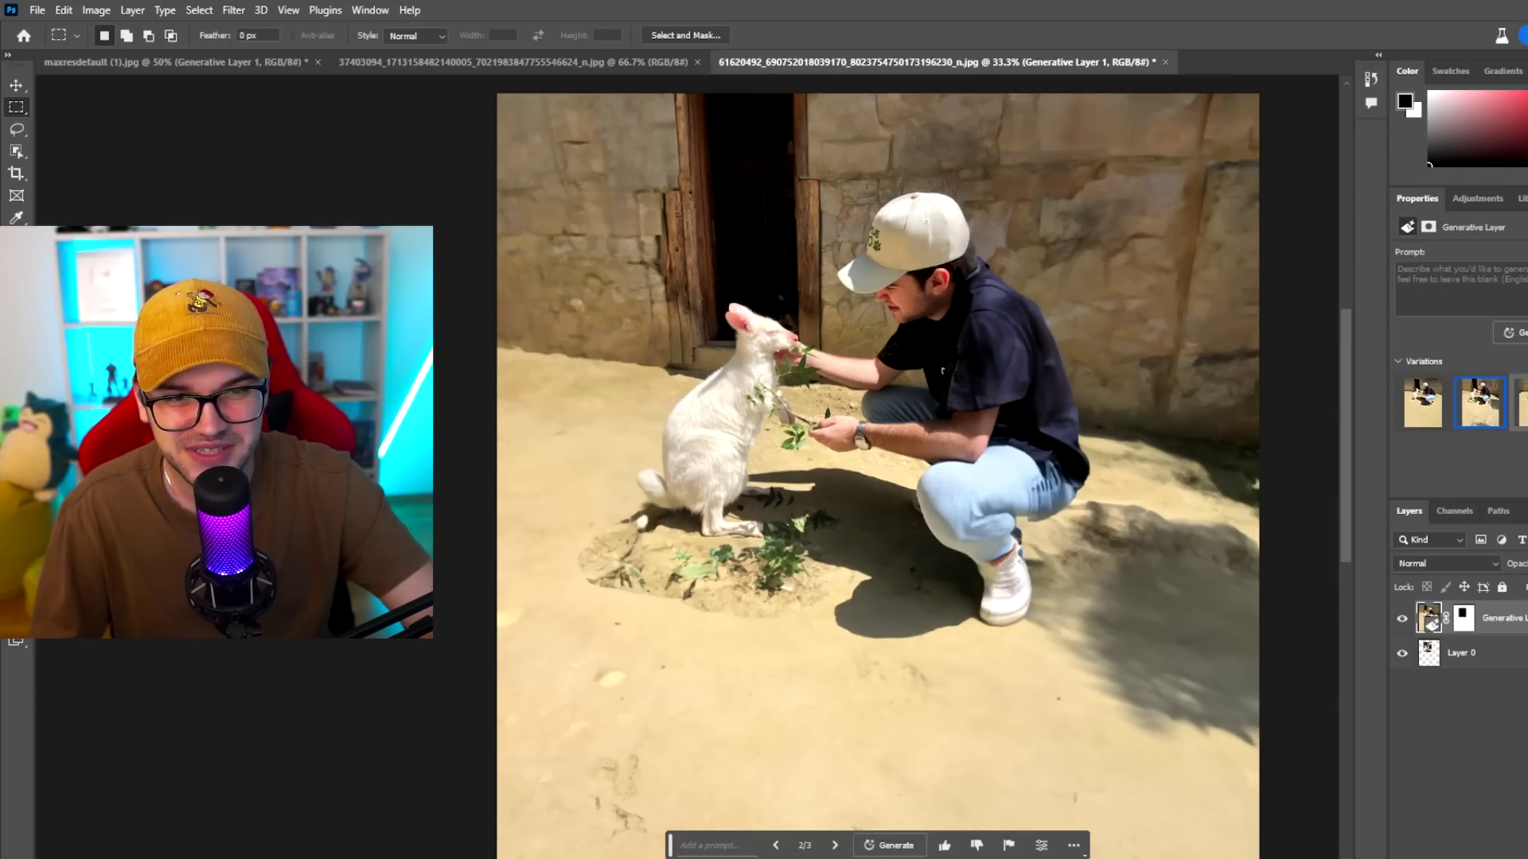
left_click(1520, 404)
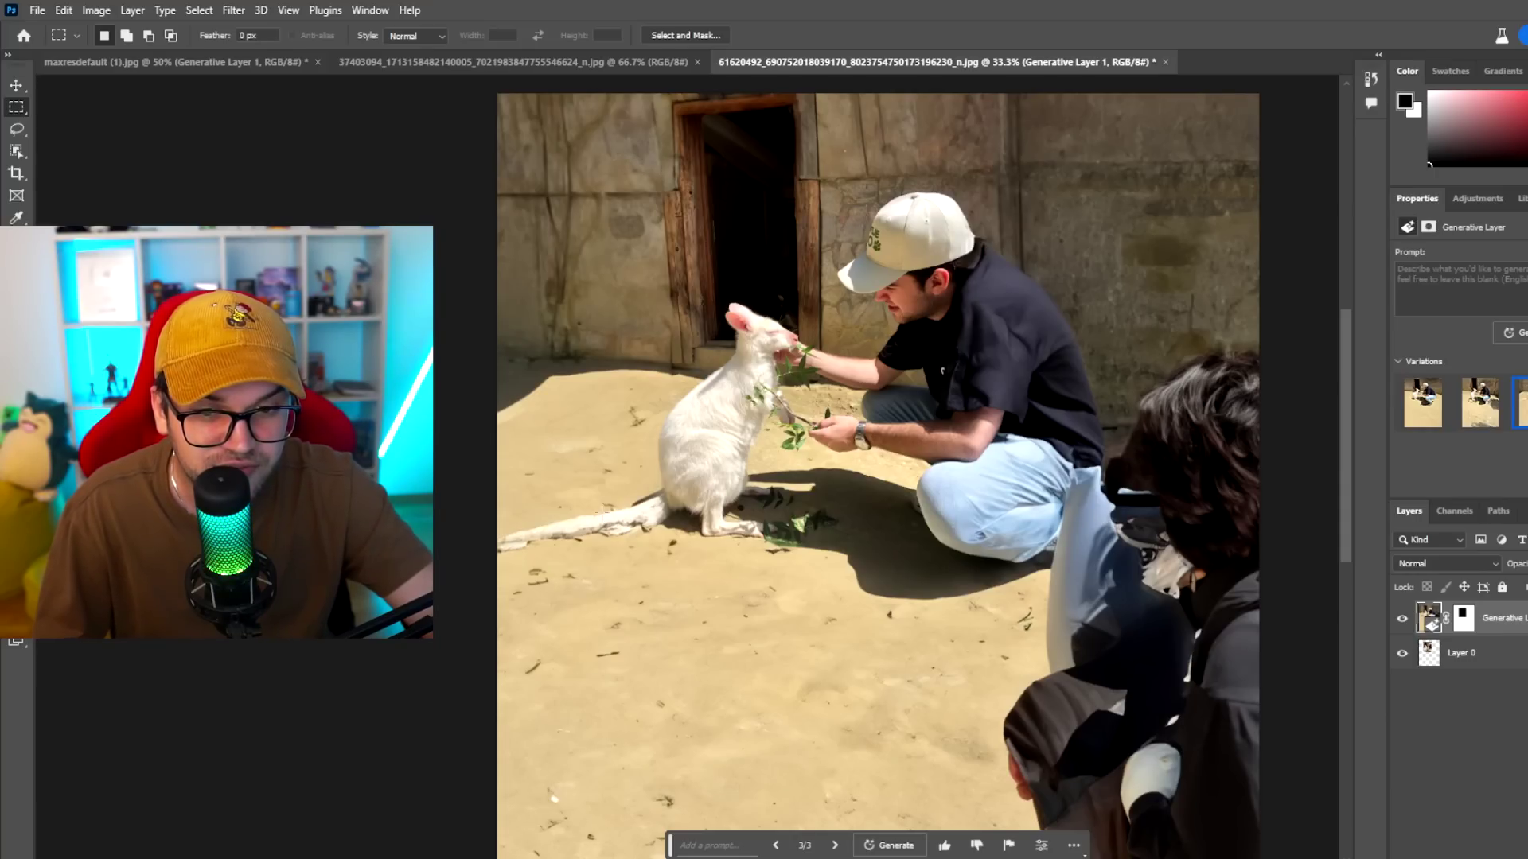
left_click(1422, 404)
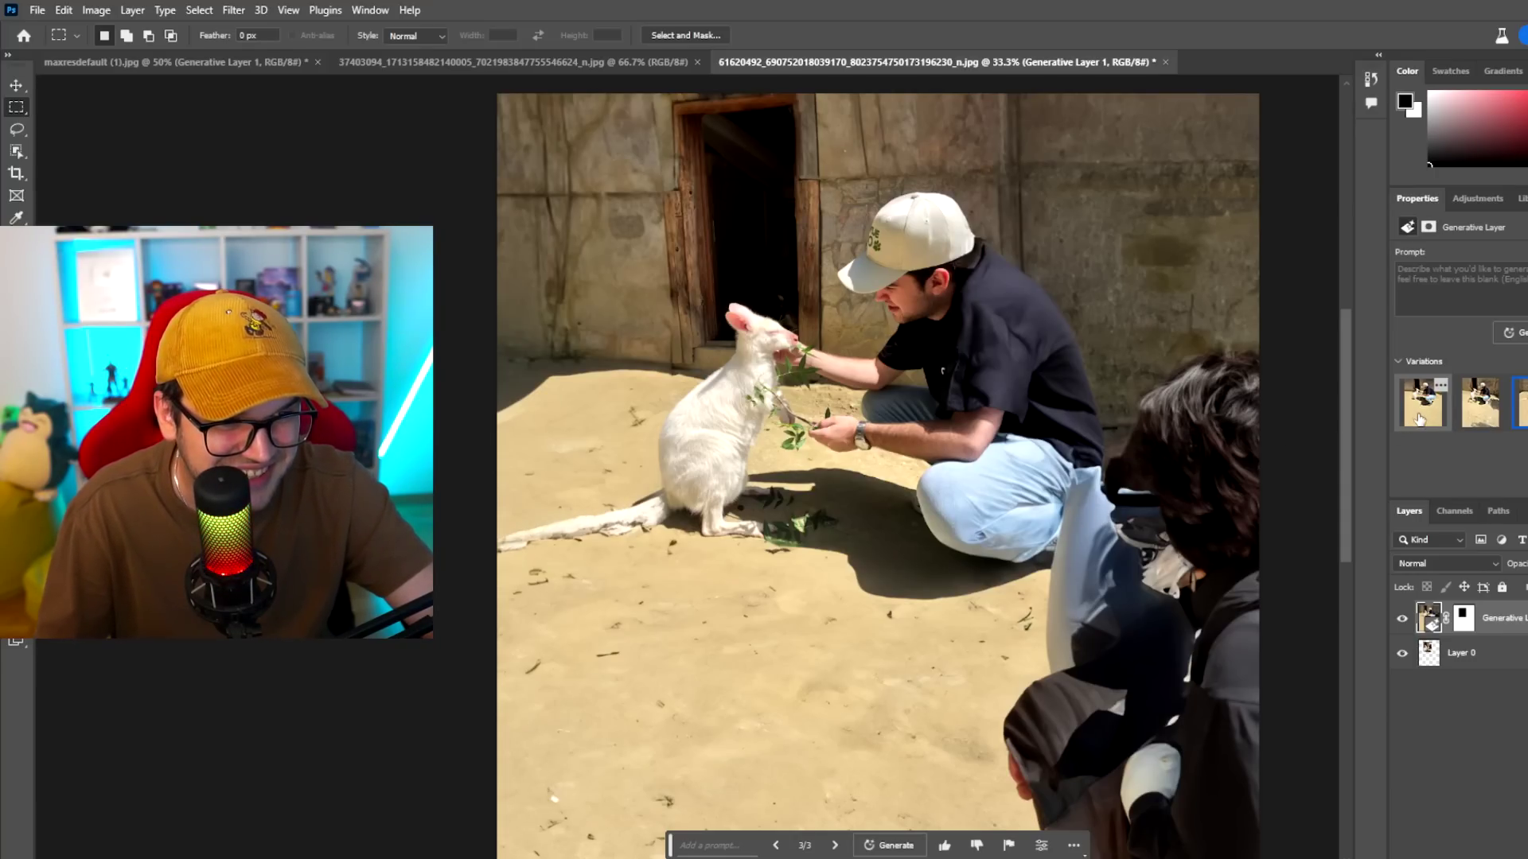
left_click(1520, 404)
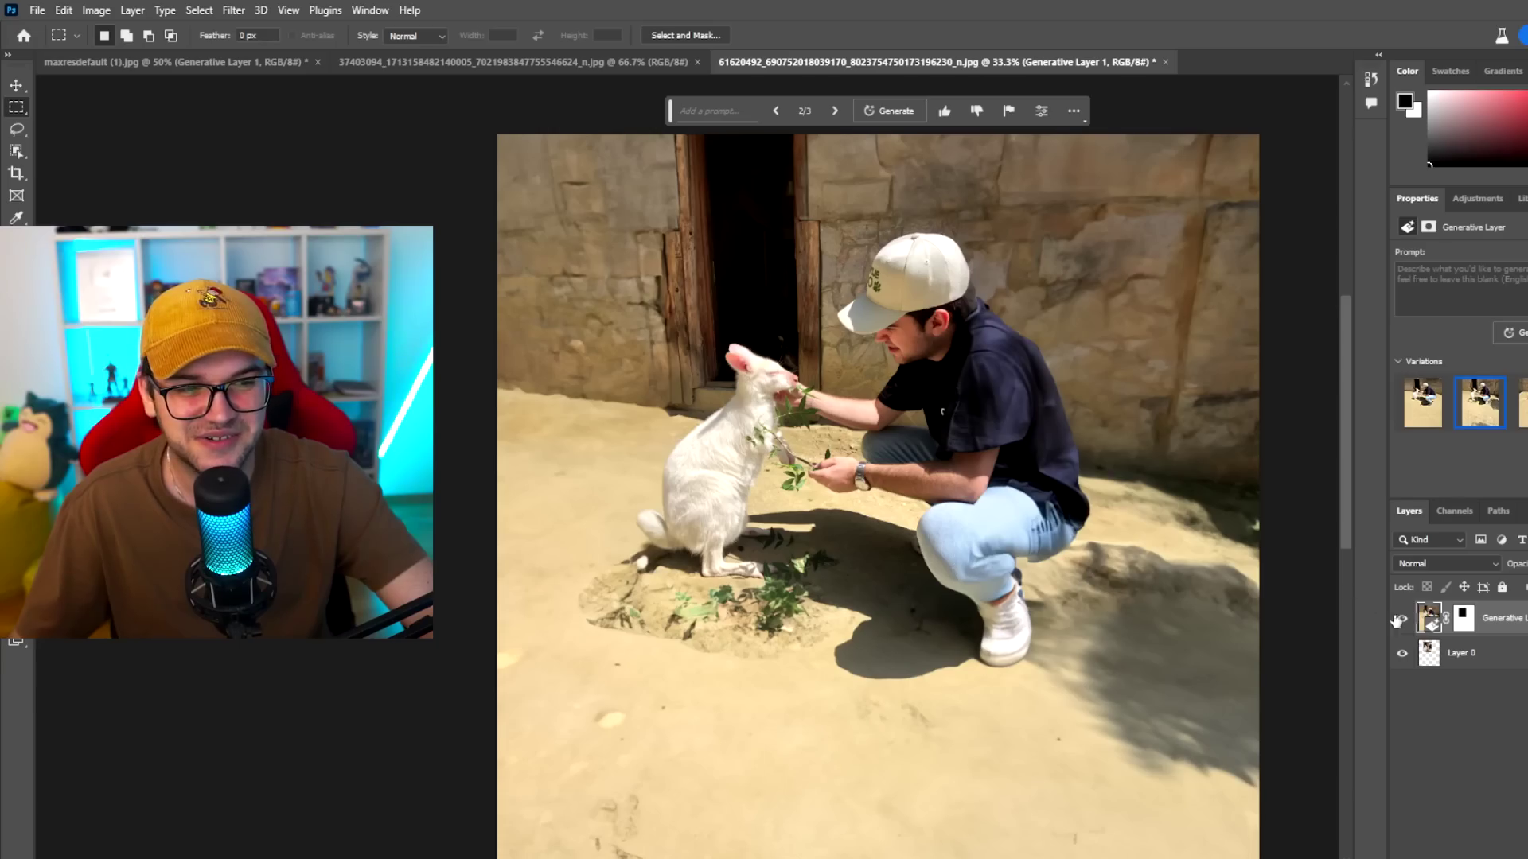
left_click(1402, 621)
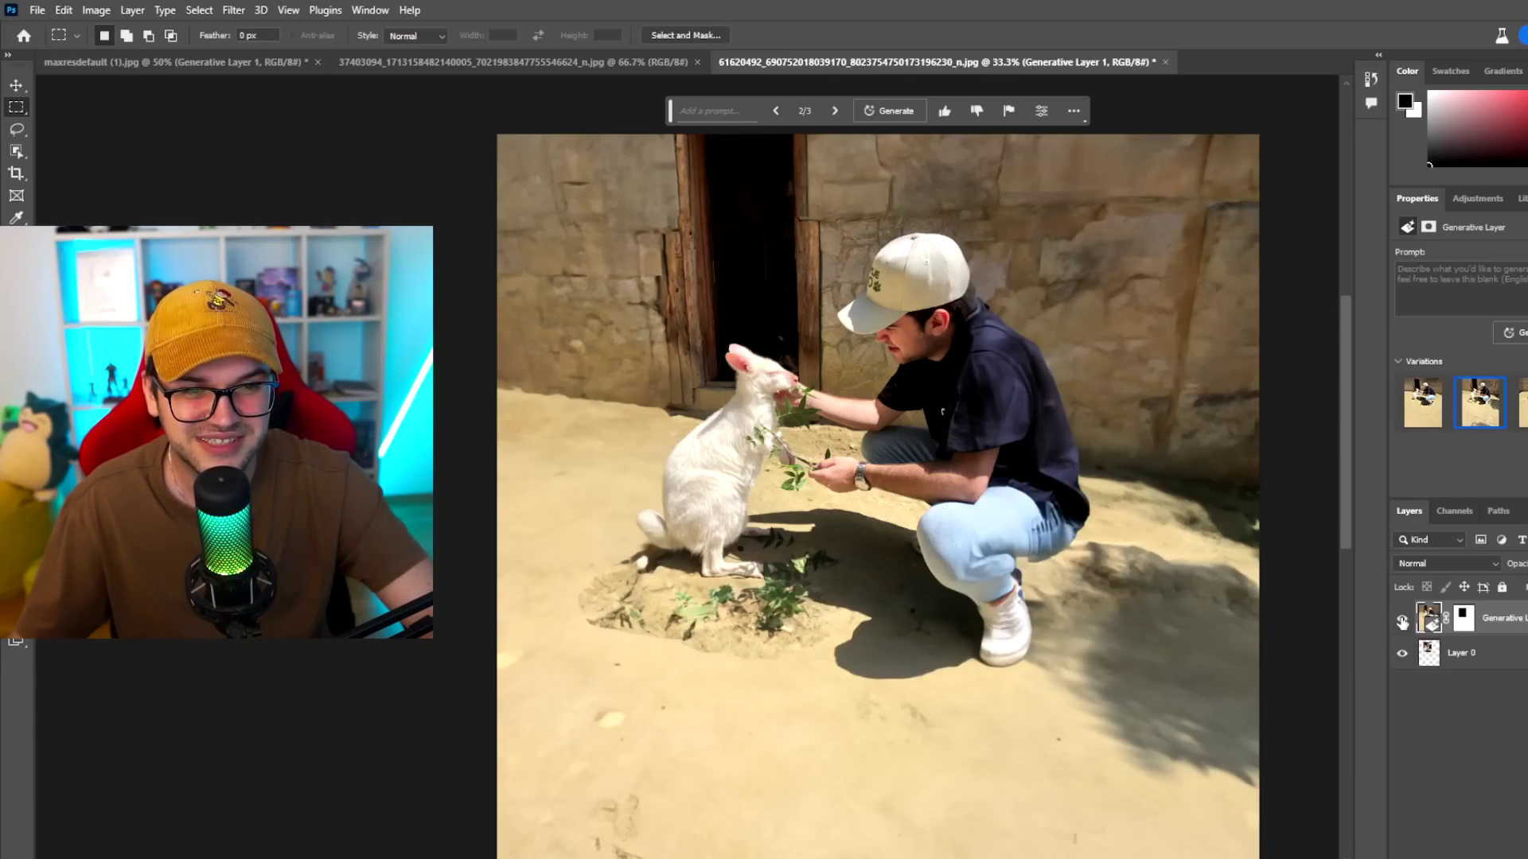
left_click(1402, 620)
left_click(1402, 621)
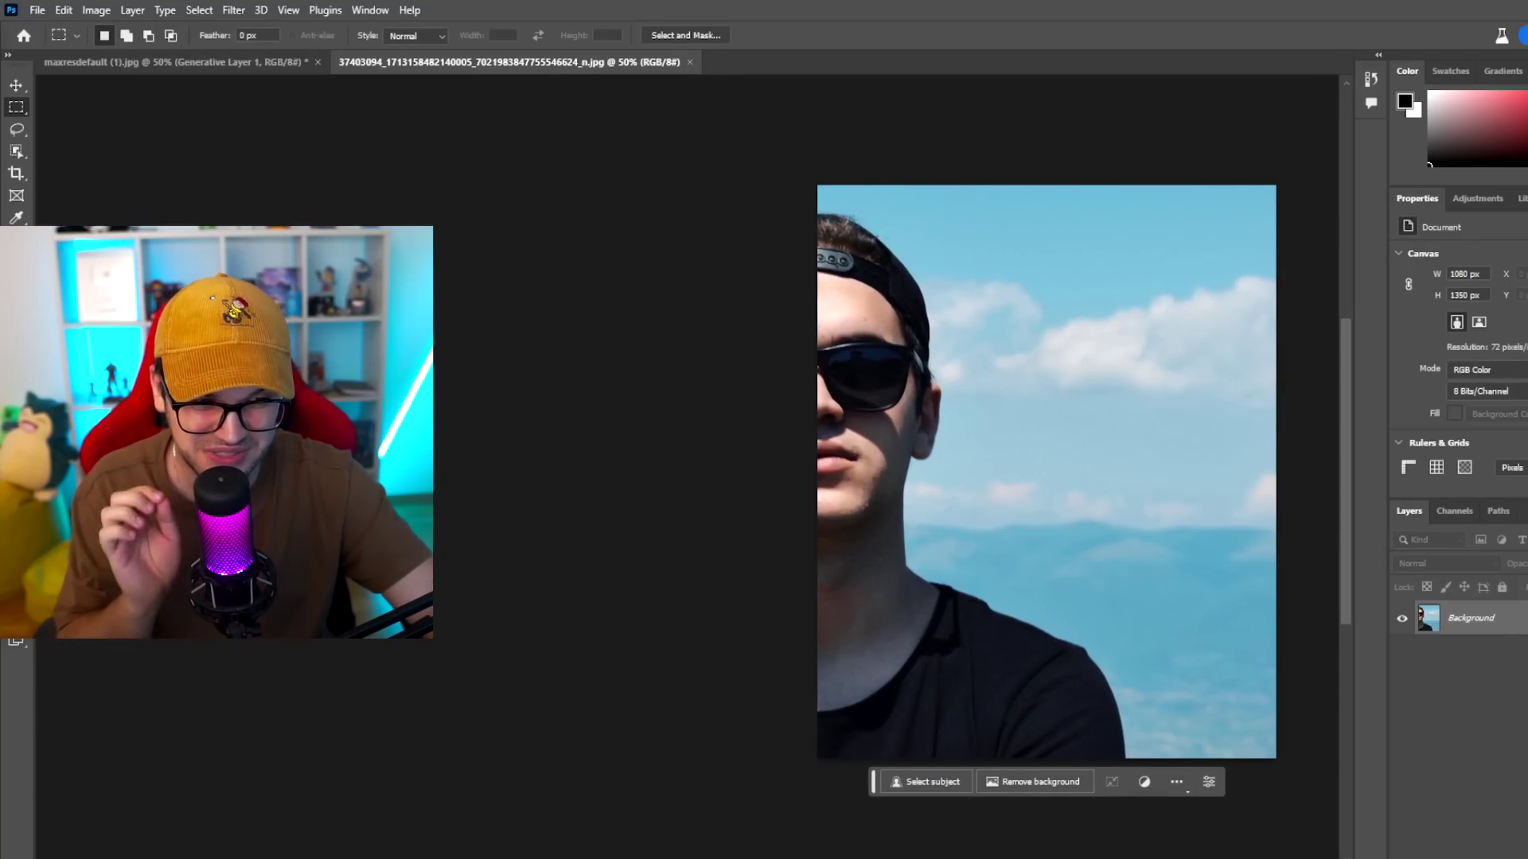
Unlock the Background layer and crop-extend the sunglasses portrait to the left
left_click(1521, 619)
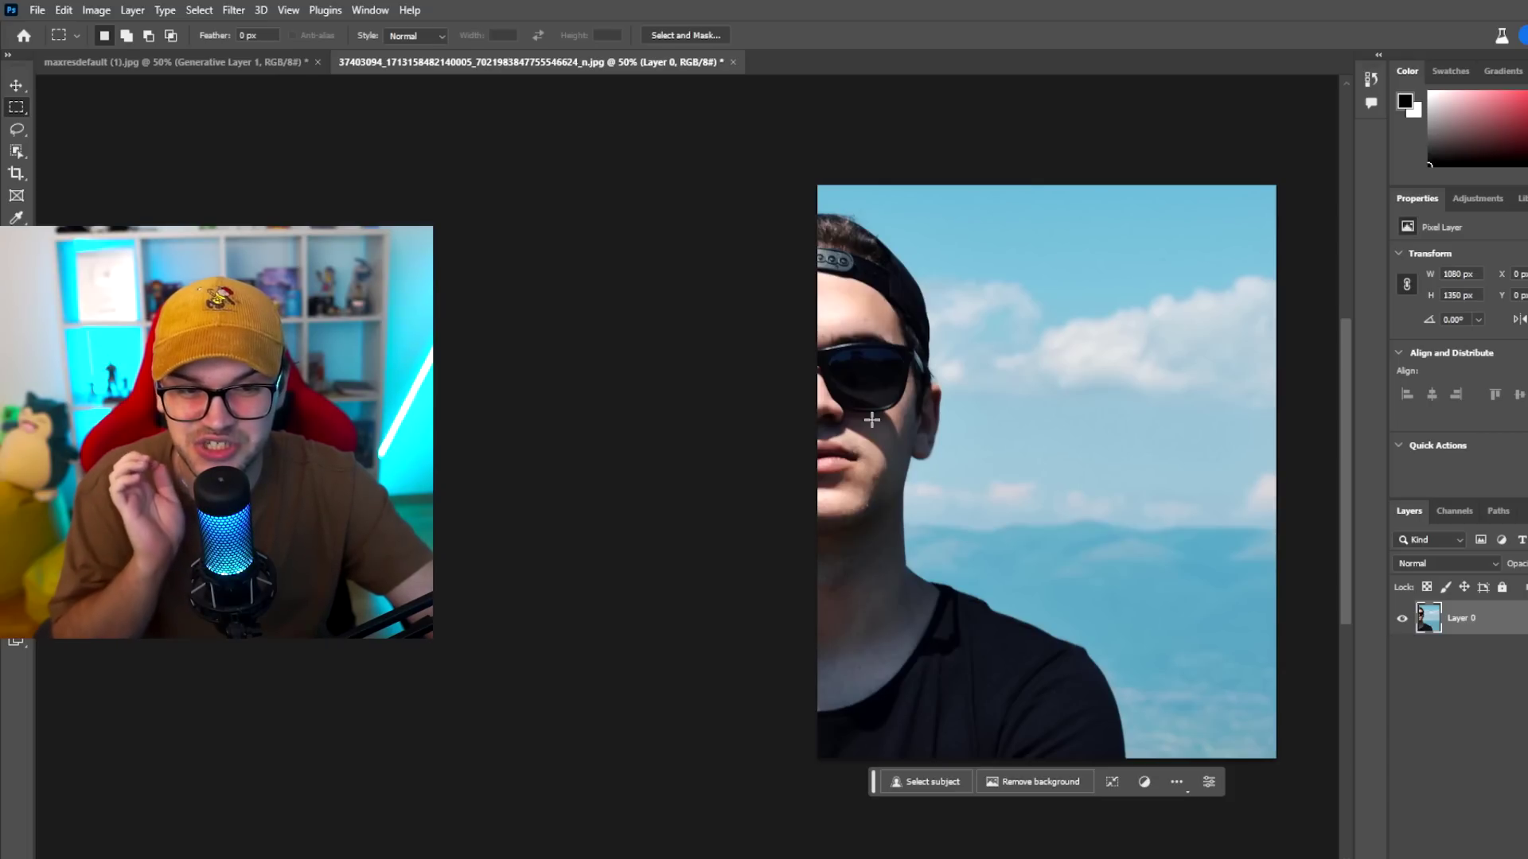
key("c")
left_click_drag(818, 471, 625, 487)
scroll(856, 525, "down", 2)
scroll(985, 511, "down", 3)
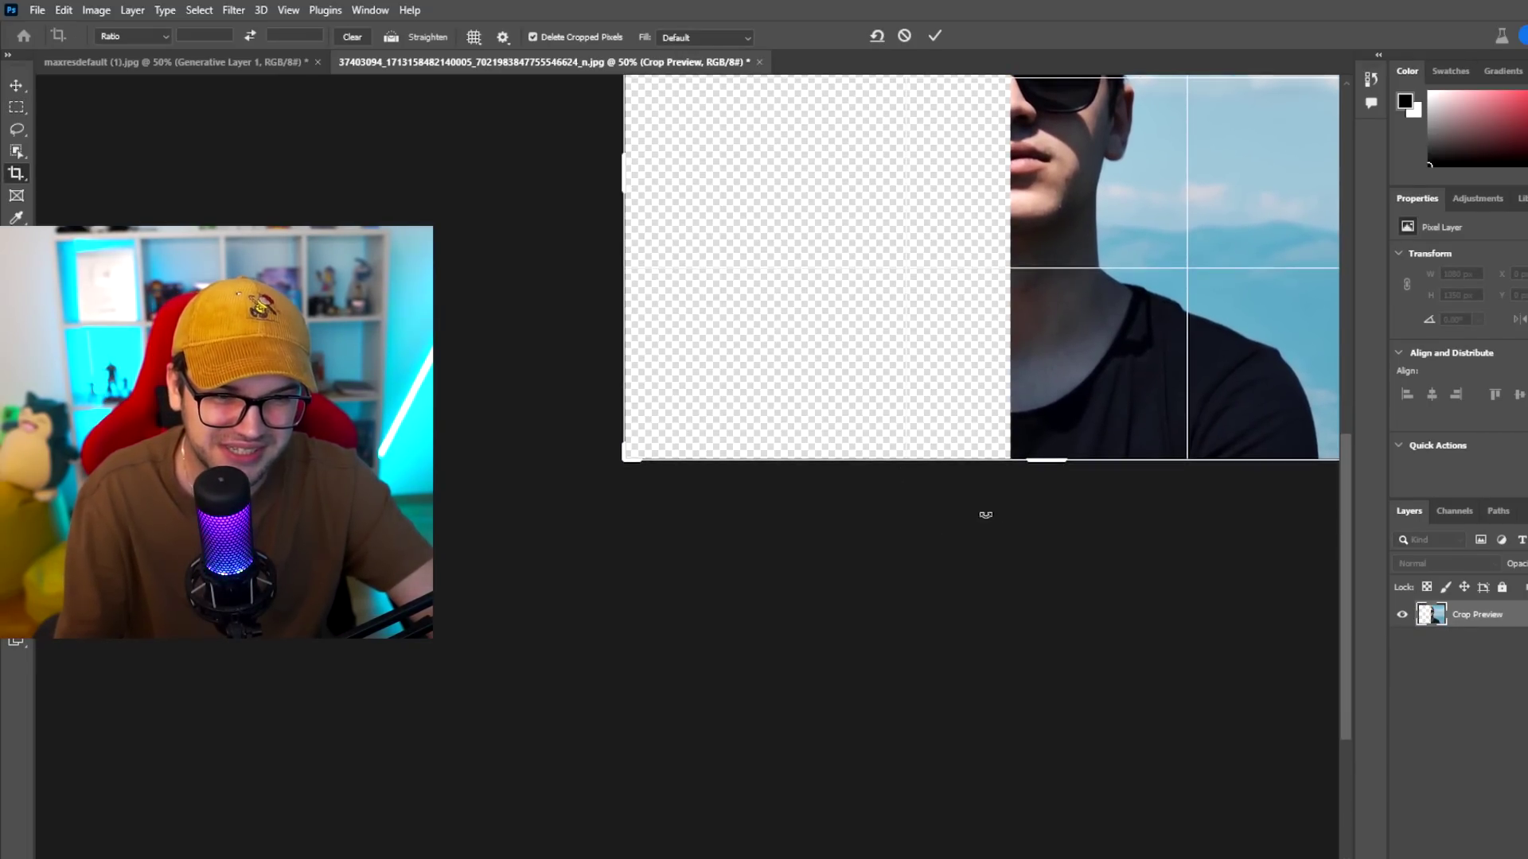
scroll(955, 637, "up", 4)
key("ctrl+plus")
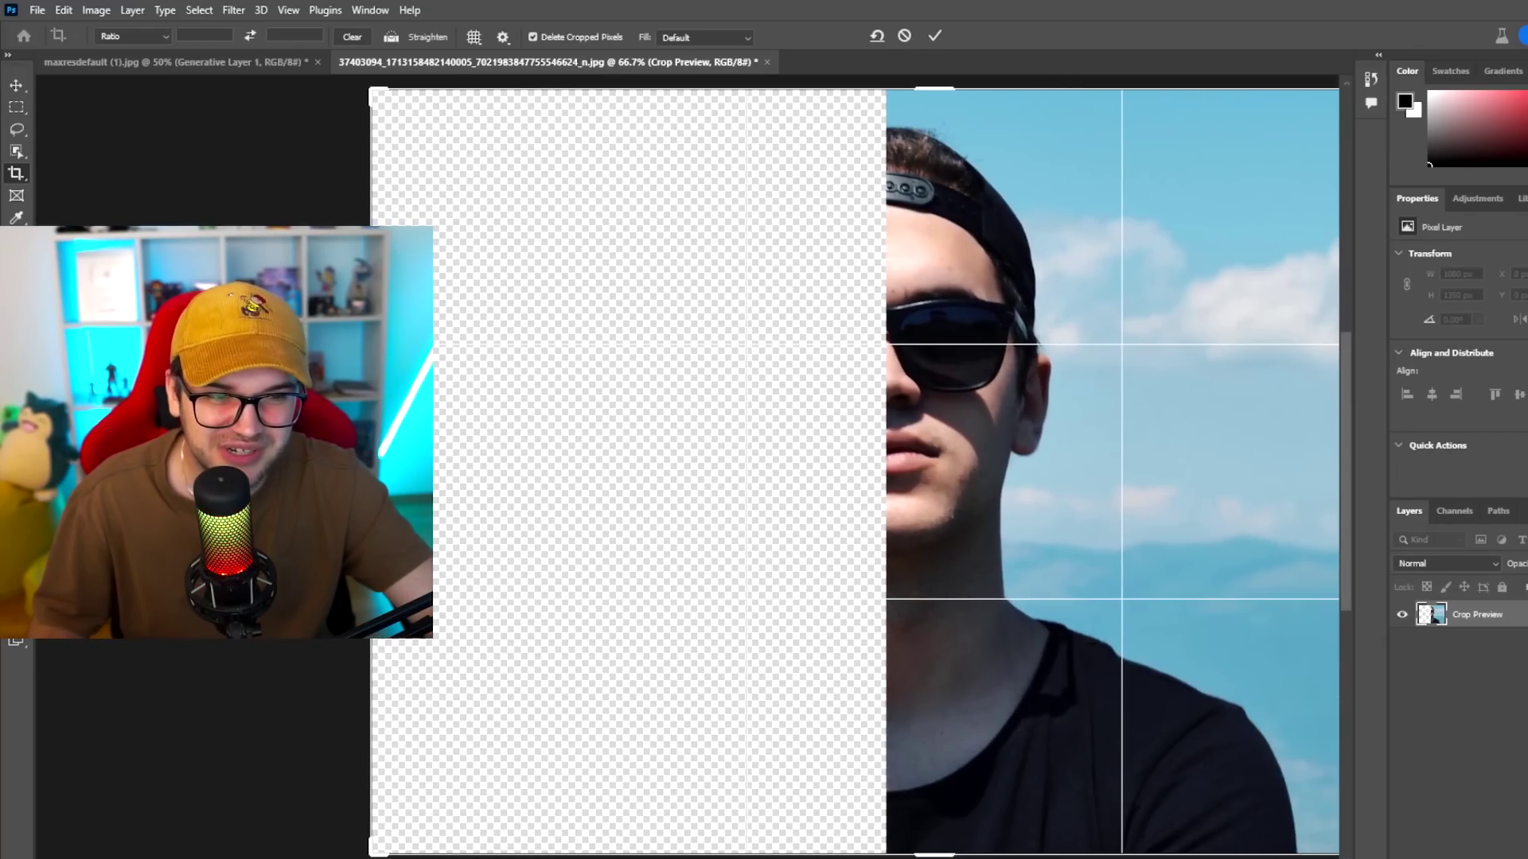
key("Return")
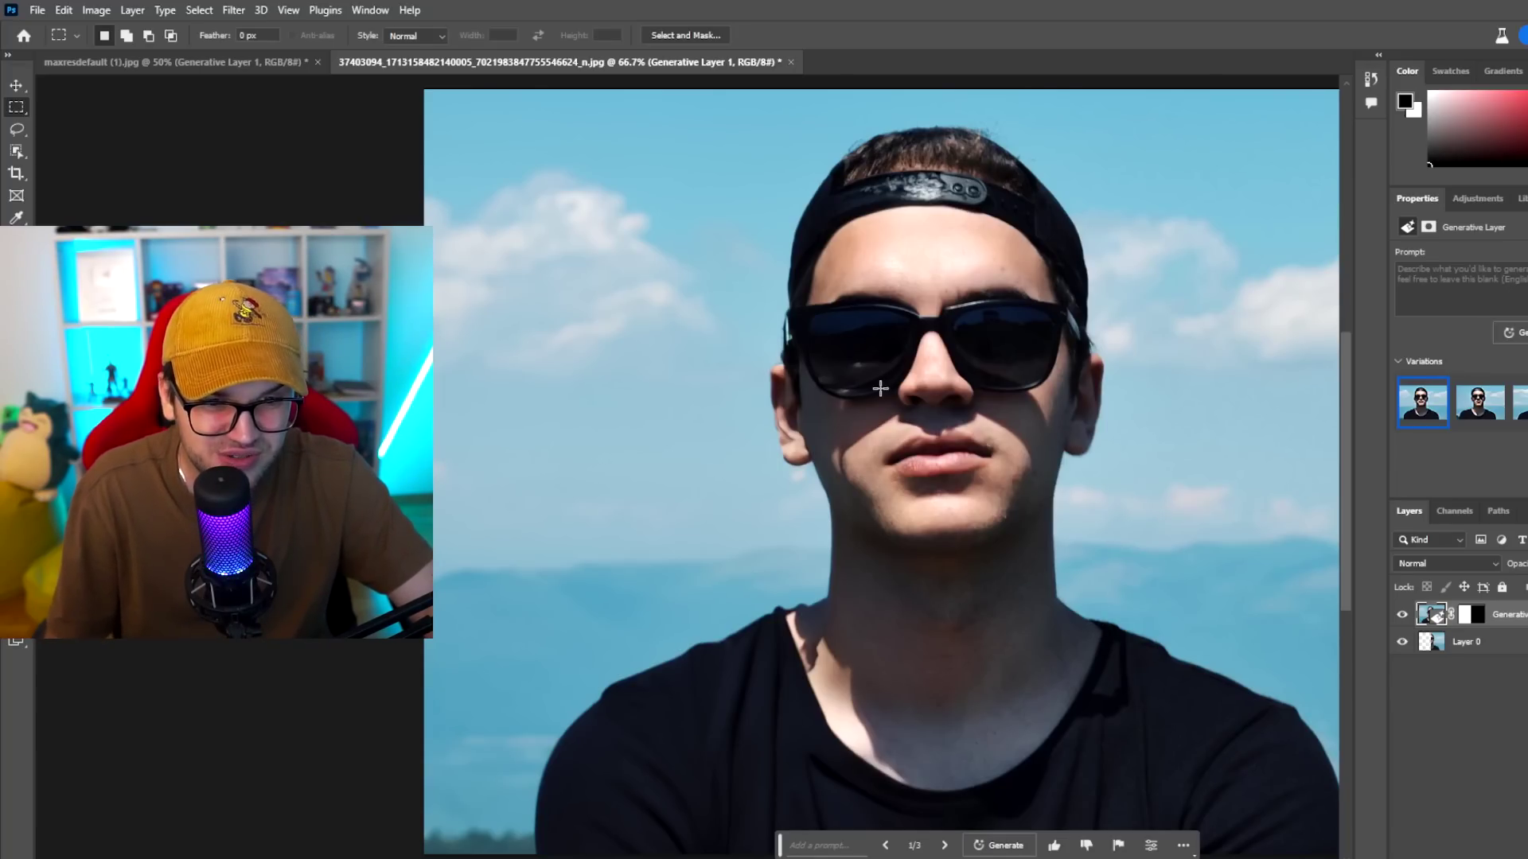
Settle on variation 1 of sky and hazy hills and compare it with the original
left_click(1478, 407)
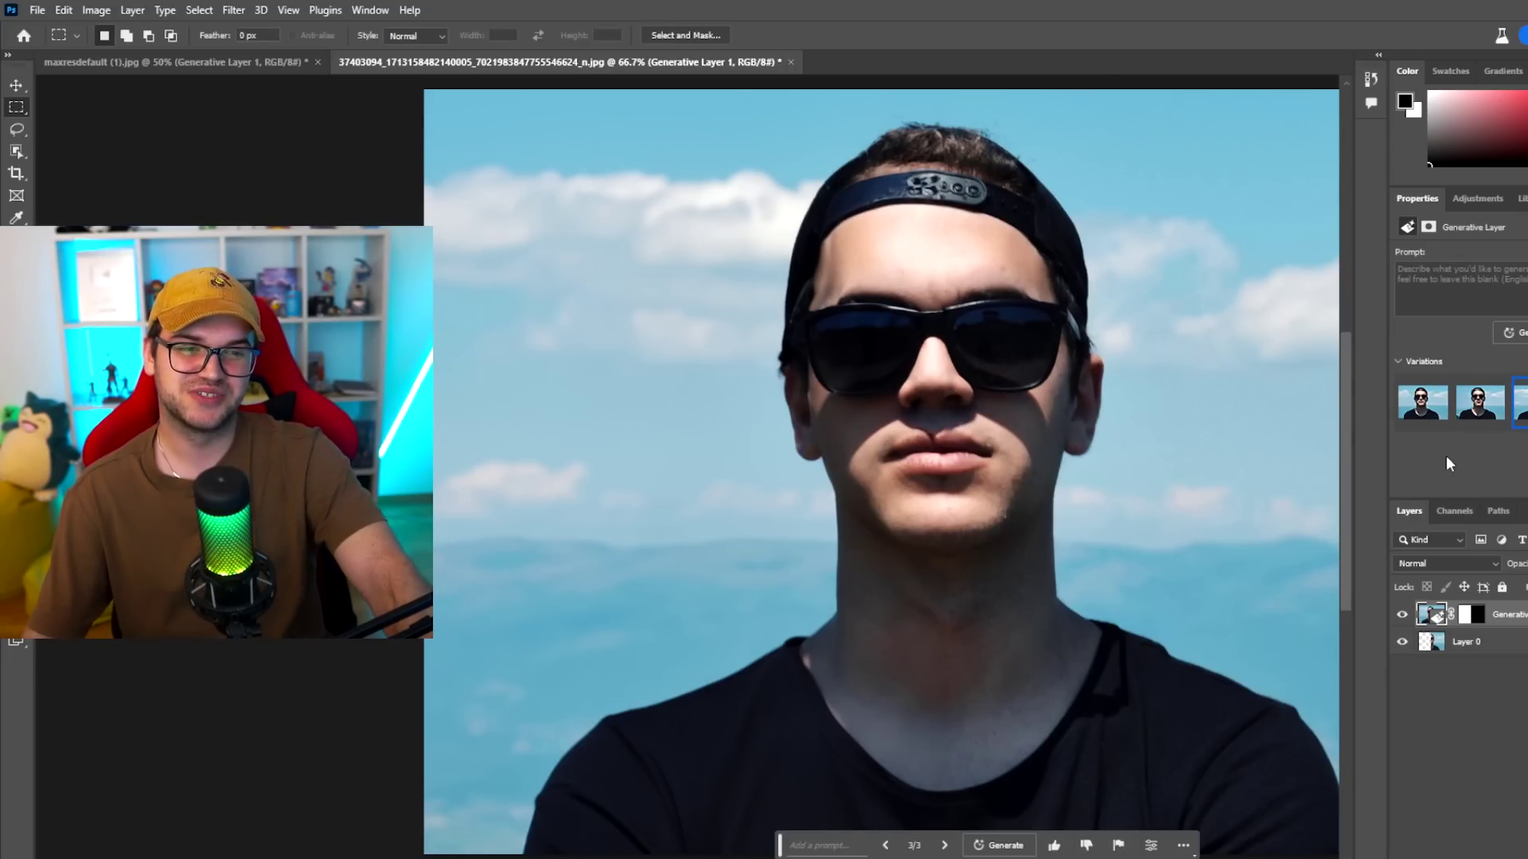
left_click(1422, 422)
left_click(1408, 617)
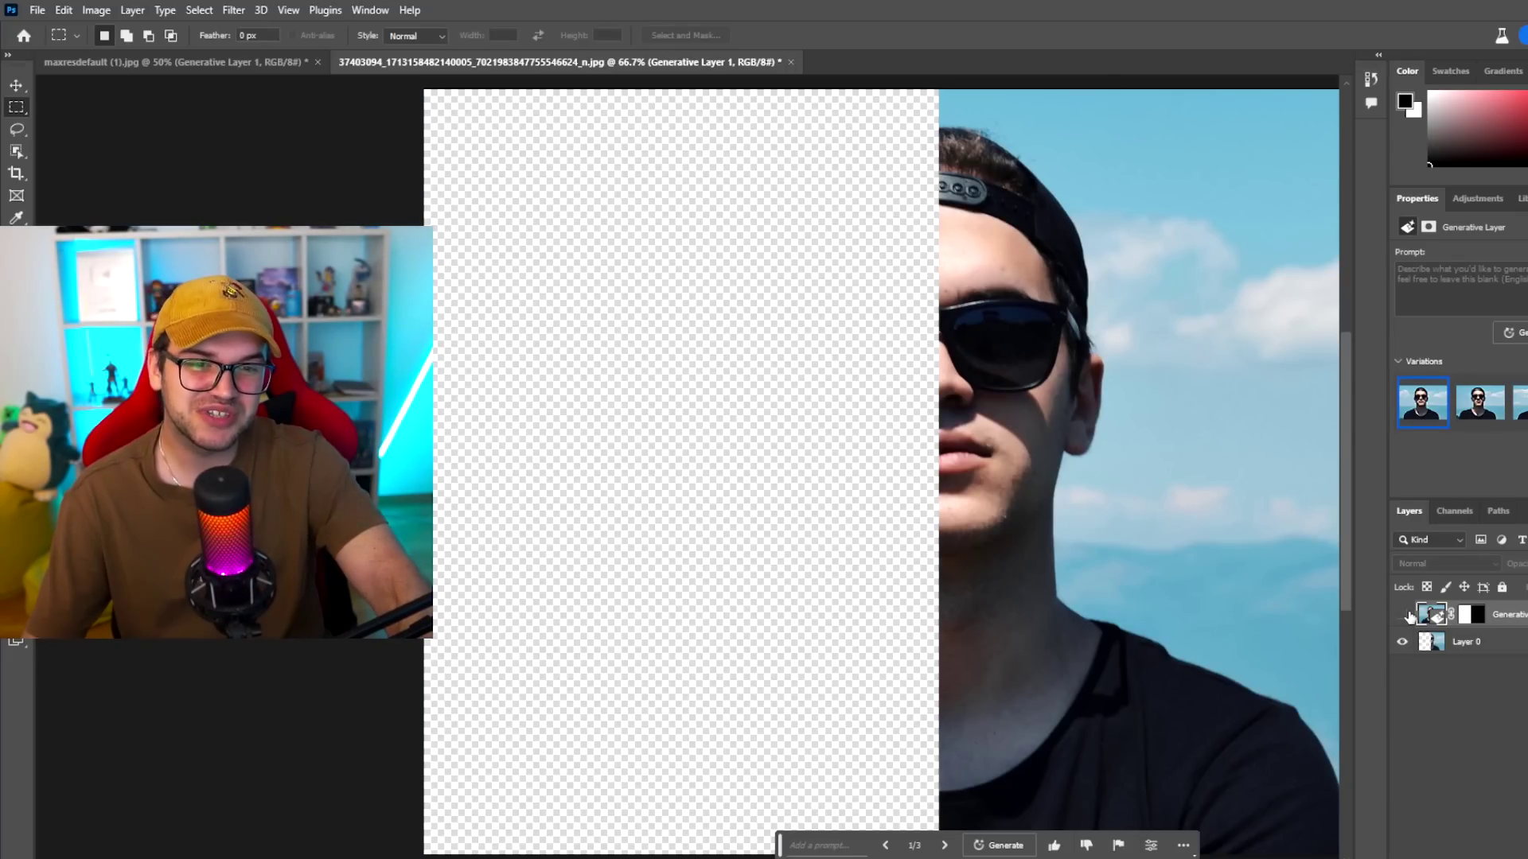
left_click(1409, 618)
left_click(1402, 614)
left_click(1402, 614)
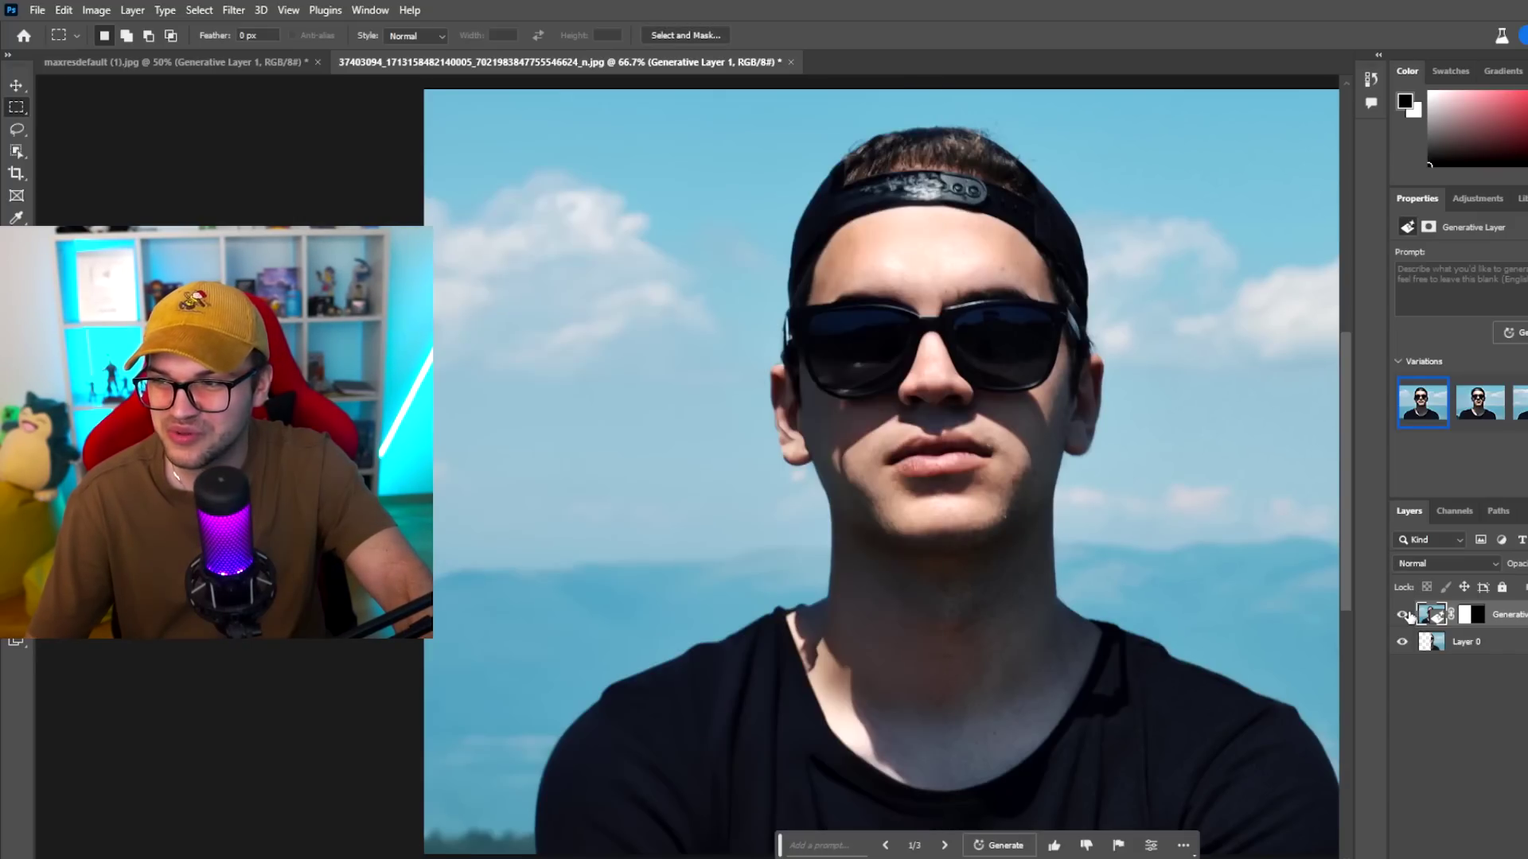
left_click(1402, 614)
Crop the portrait into a tall canvas, widening left and right and extending far downward
key("ctrl+minus")
key("ctrl+minus")
key("ctrl+minus")
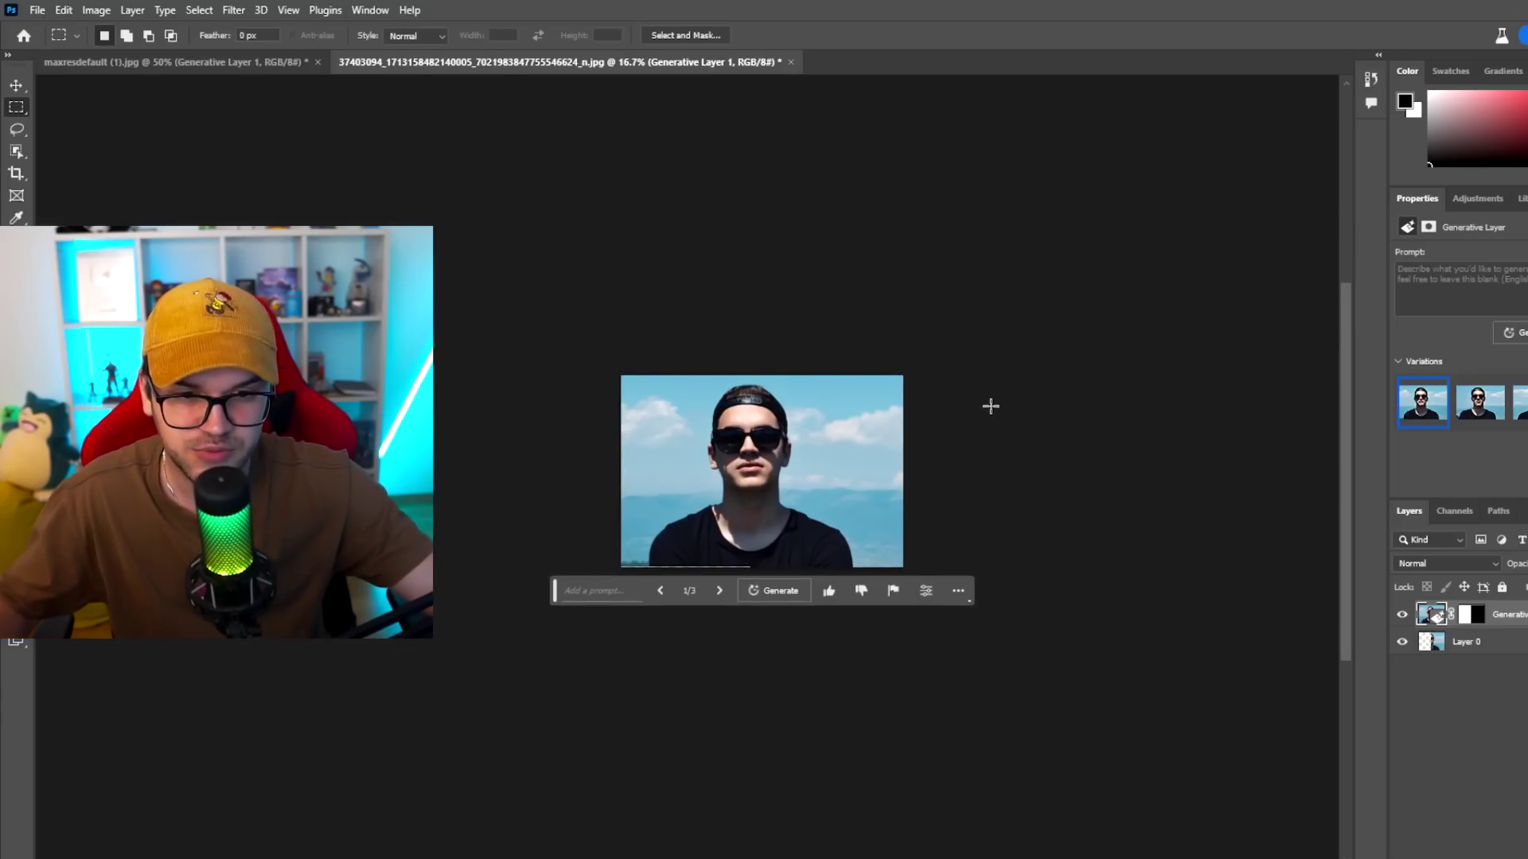
scroll(986, 406, "down", 2)
scroll(825, 470, "down", 2)
key("c")
left_click_drag(763, 243, 762, 855)
left_click_drag(620, 478, 573, 469)
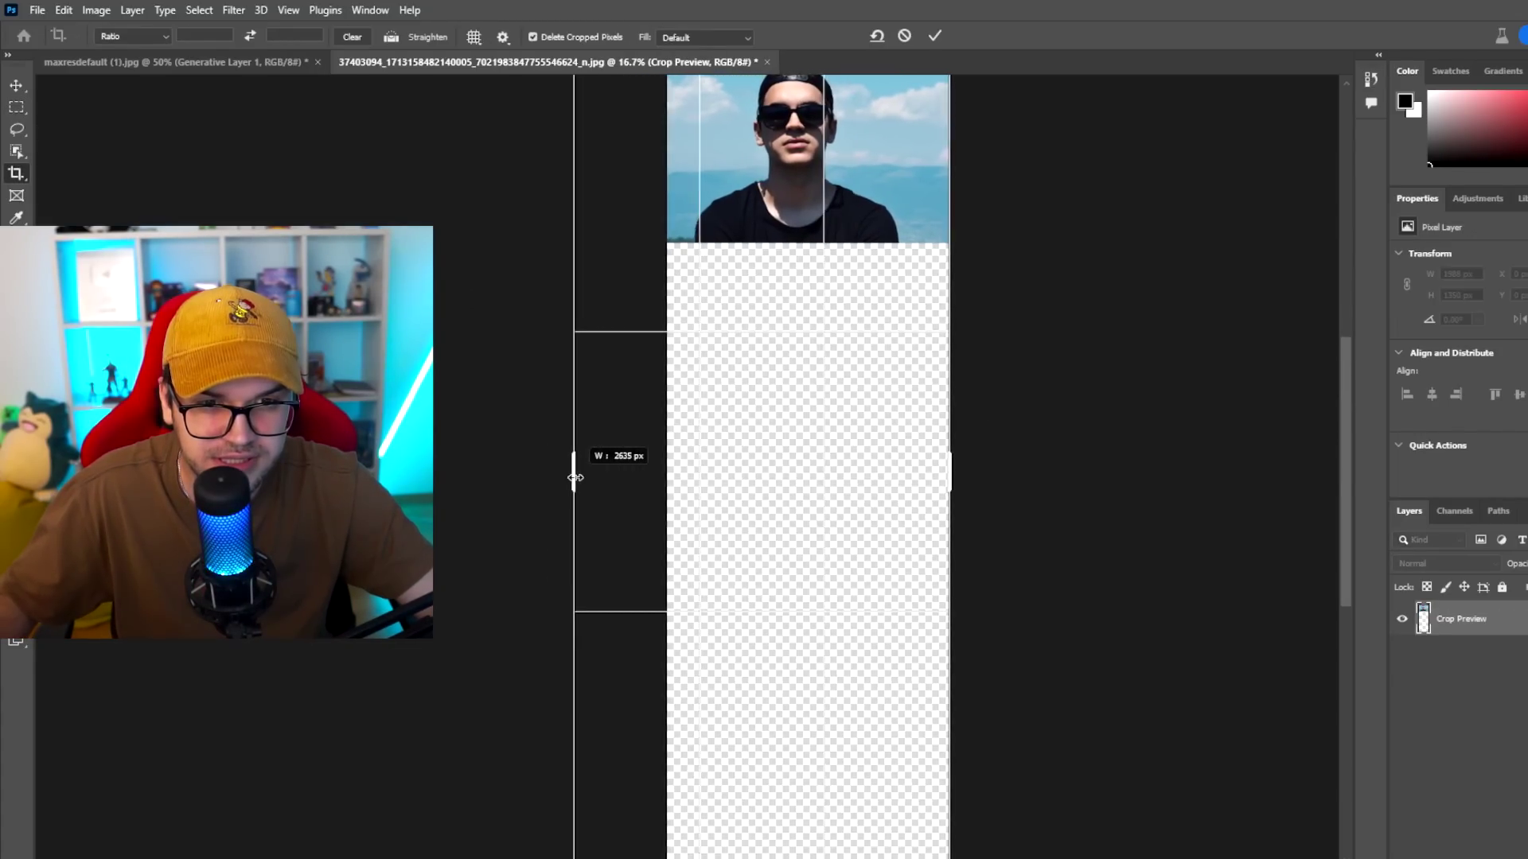
left_click_drag(955, 475, 1007, 454)
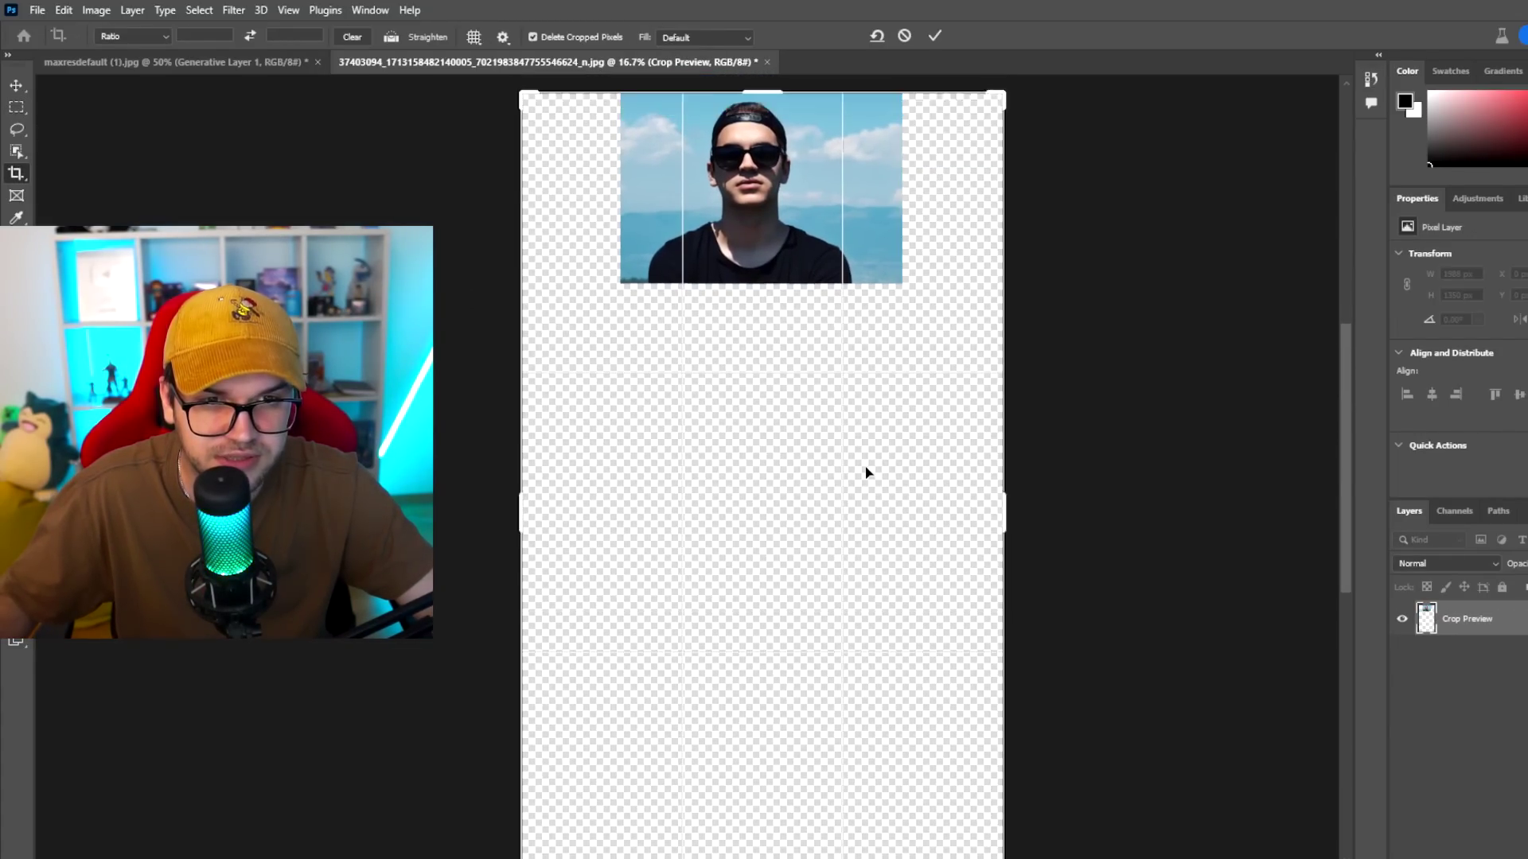
left_click_drag(770, 712, 771, 781)
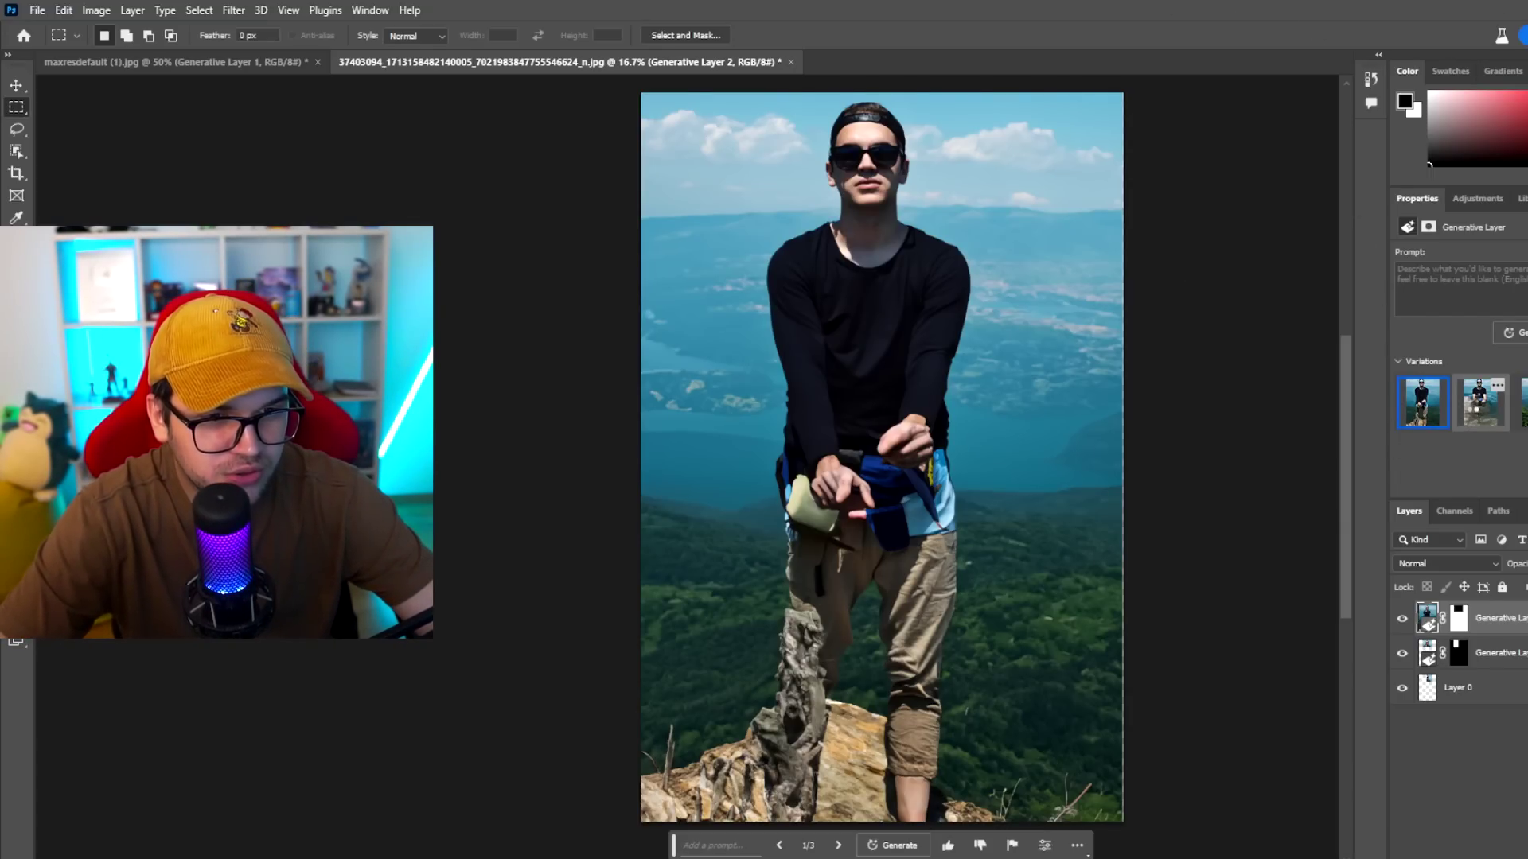
Preview the in-water and hilltop full-body variations, then generate three more
left_click(1474, 409)
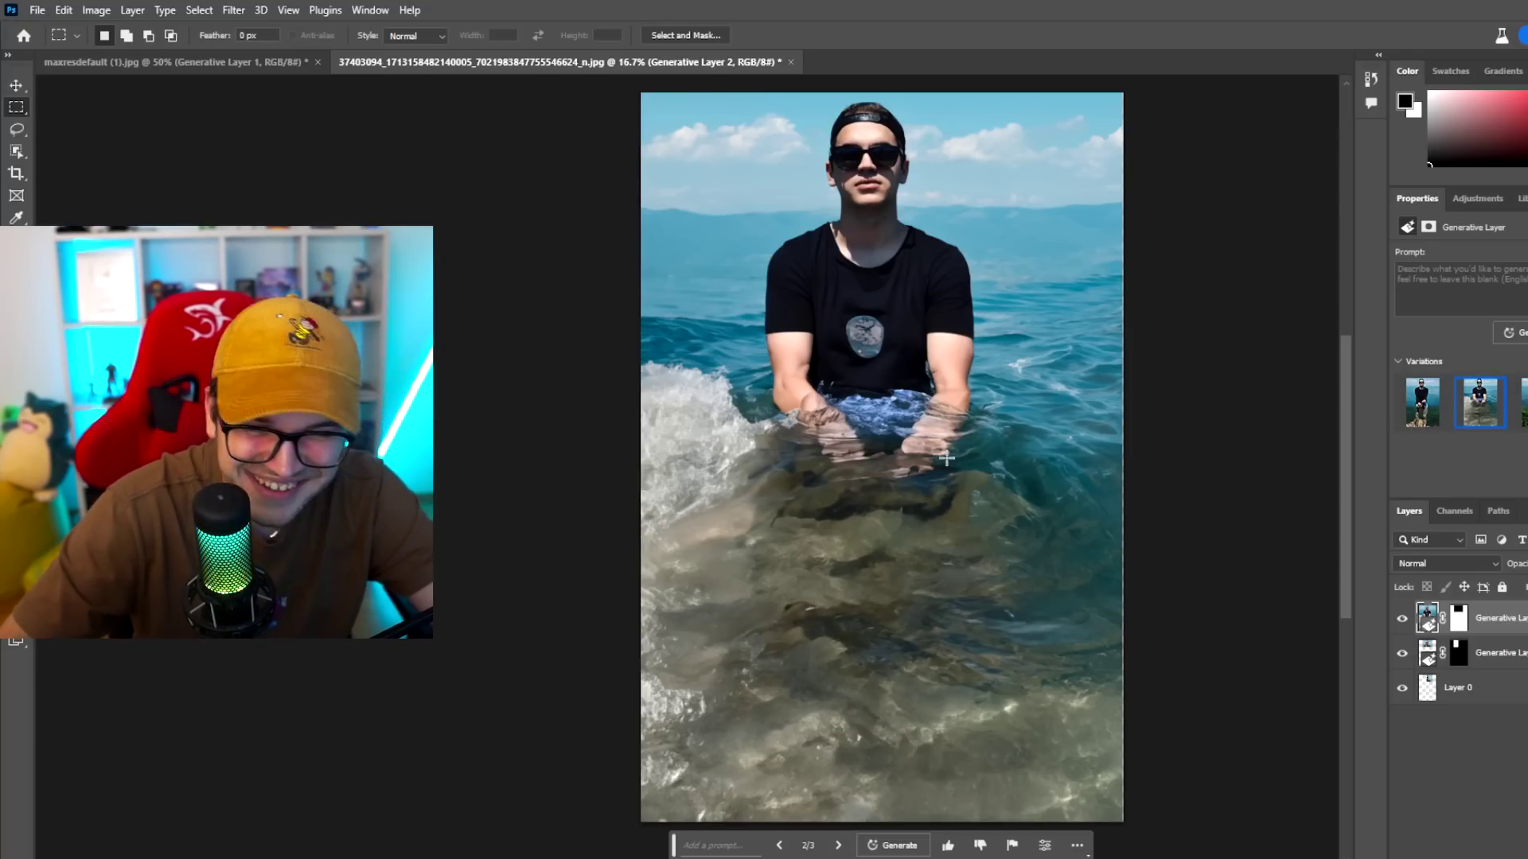
scroll(949, 458, "up", 1)
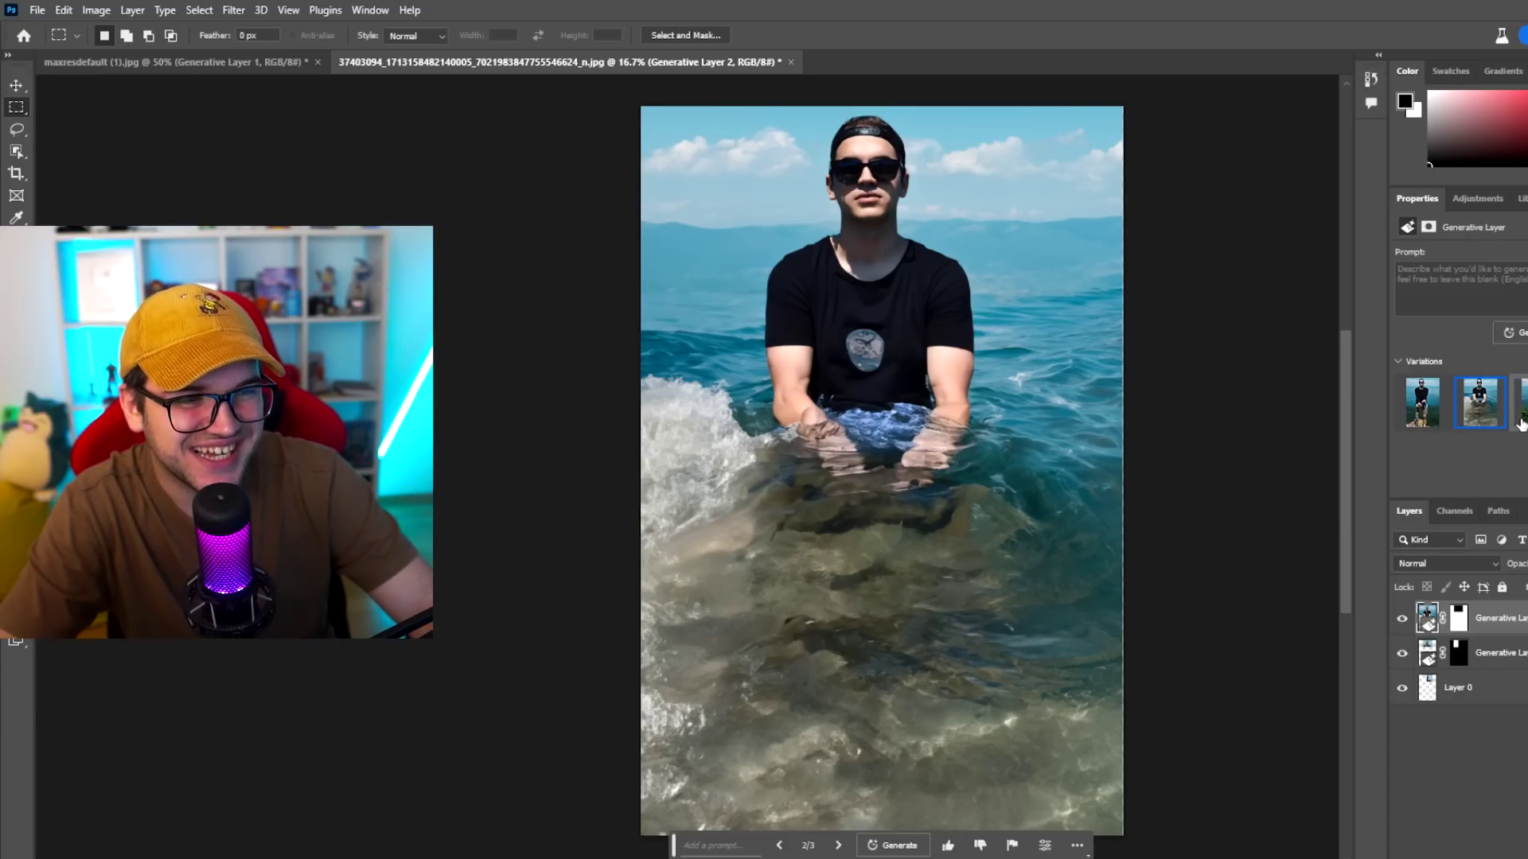
left_click(838, 845)
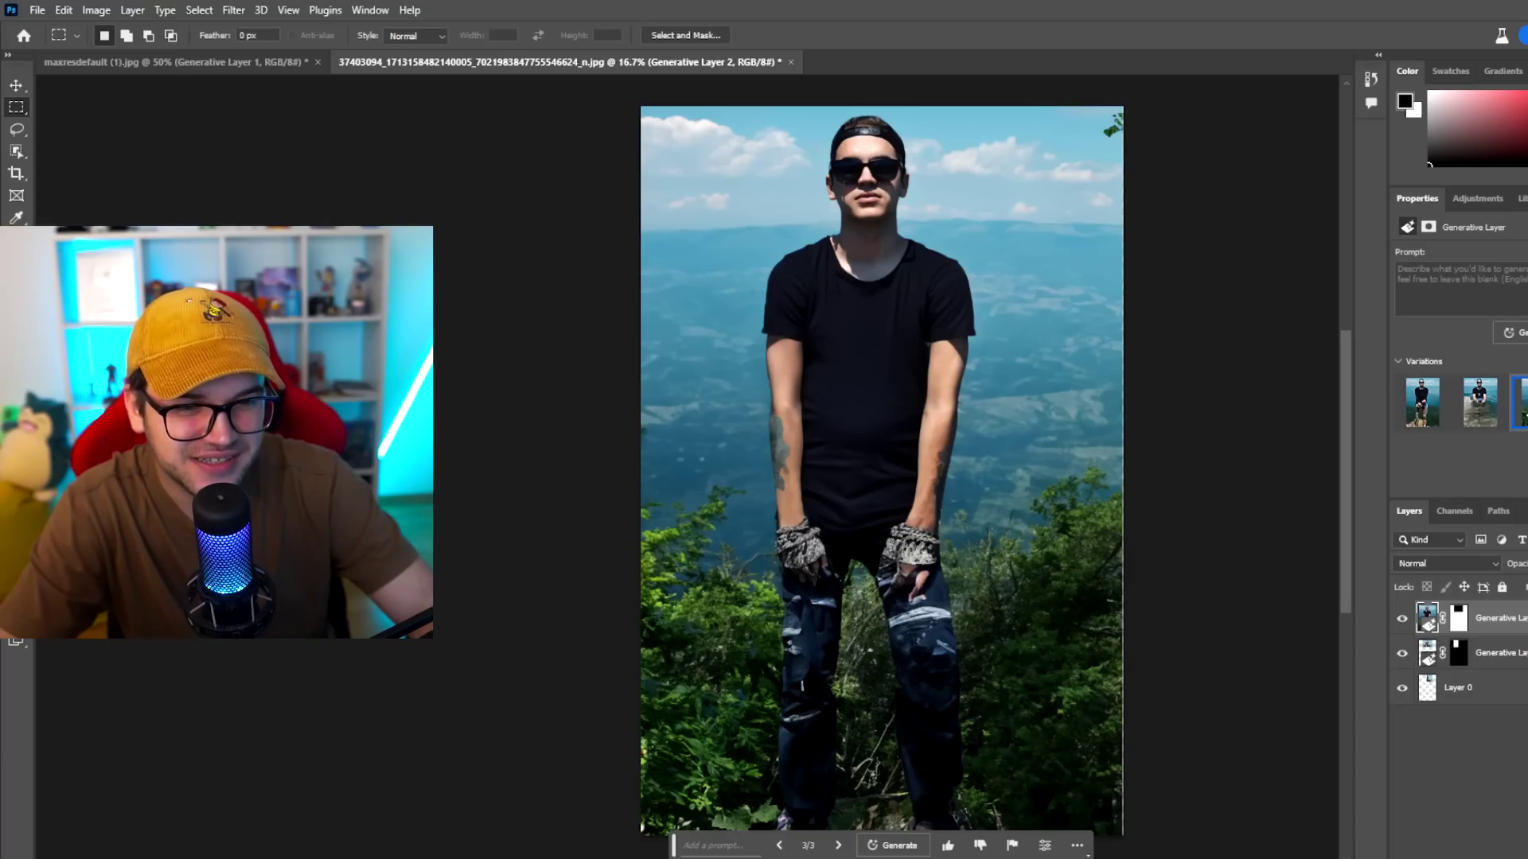
left_click(1426, 407)
left_click(1510, 332)
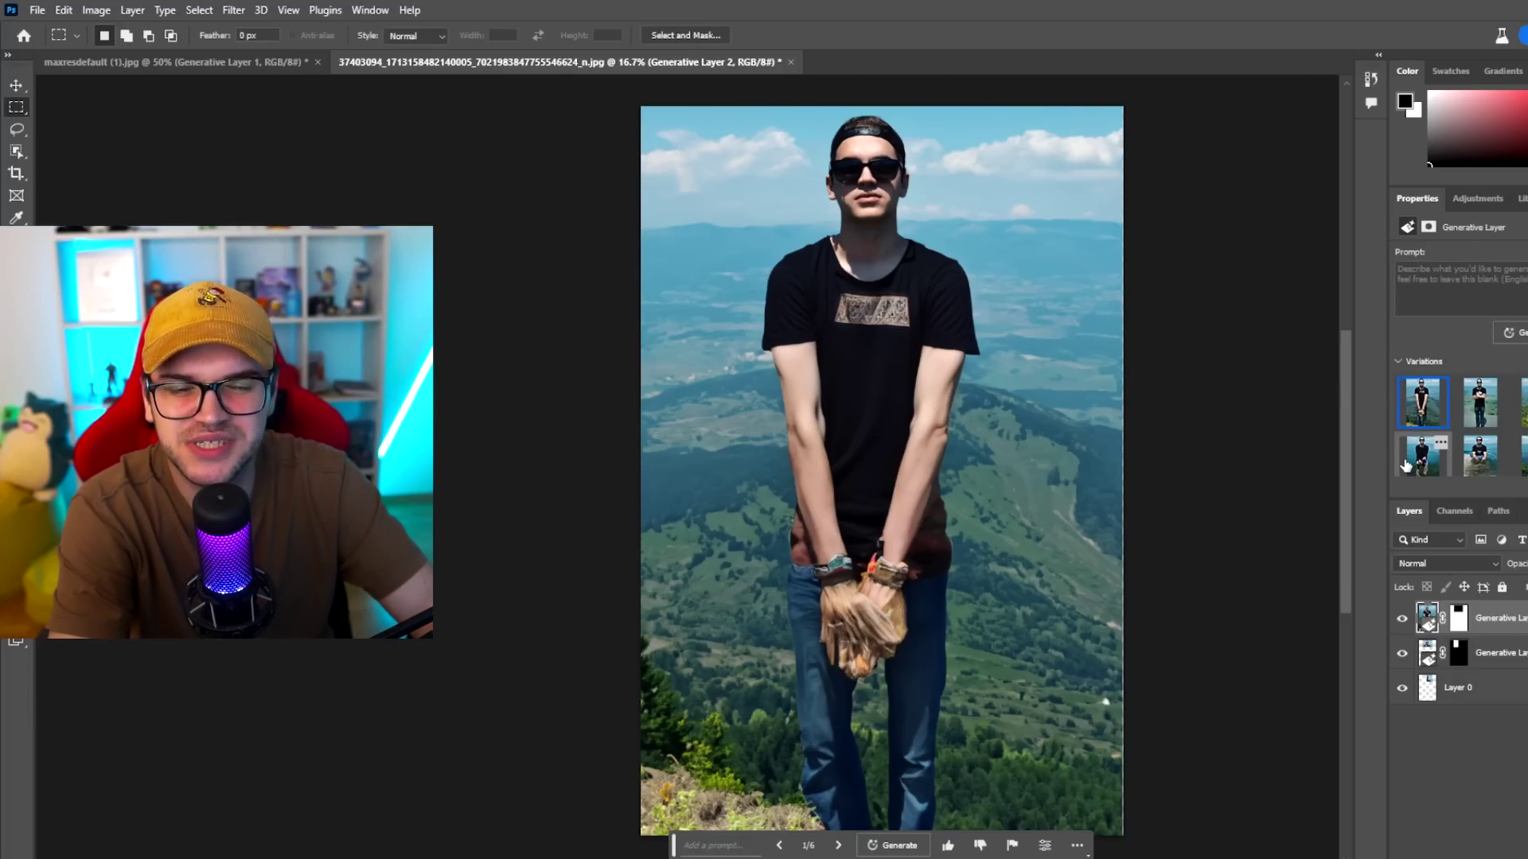
Browse the new variations, including sitting on a post, and pick the arms-crossed variation 2/6
left_click(1481, 417)
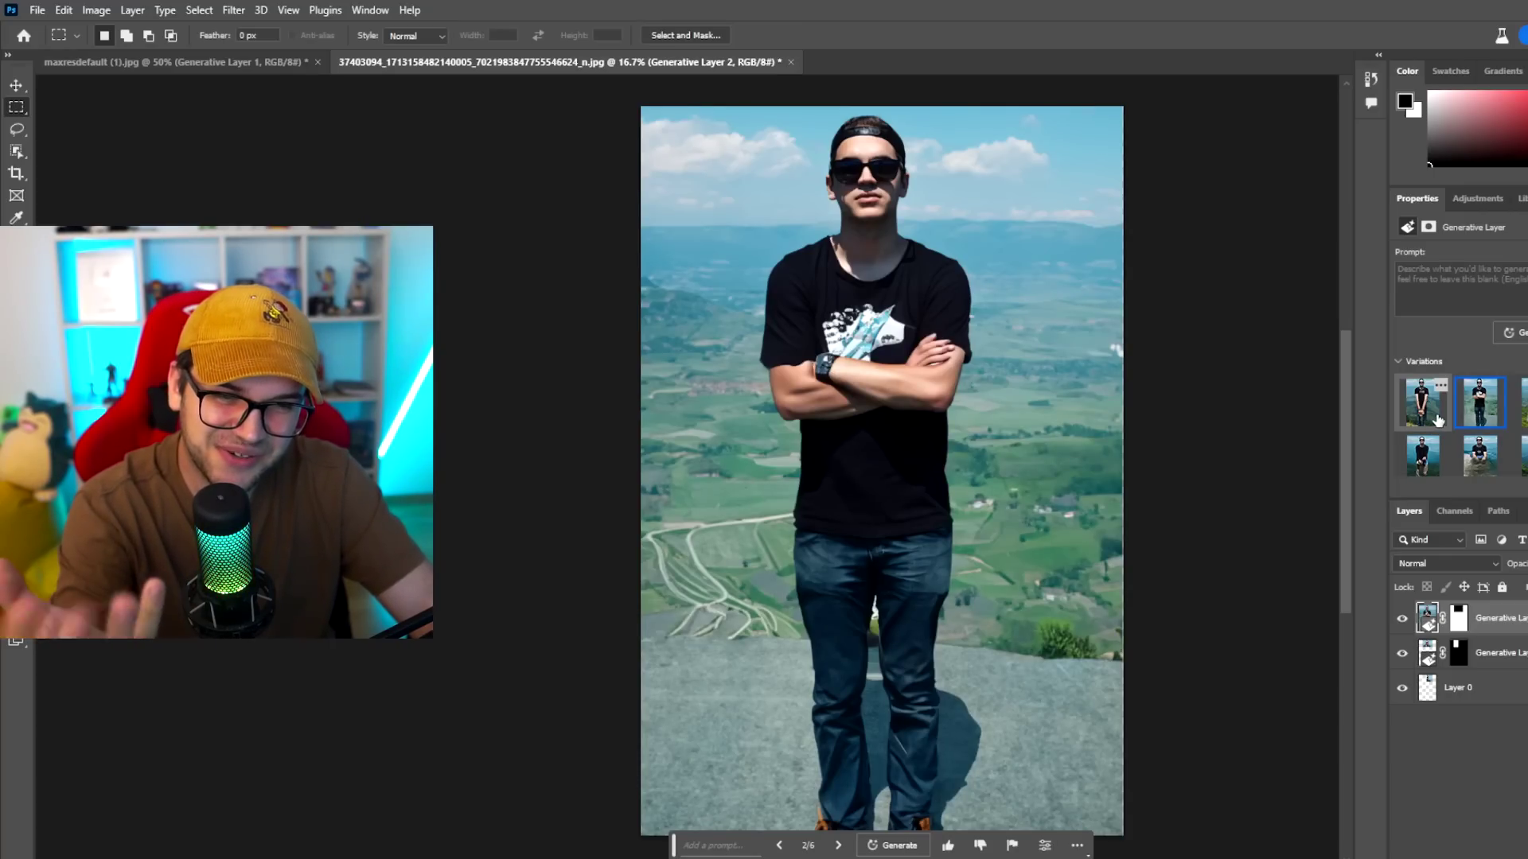
left_click(1522, 402)
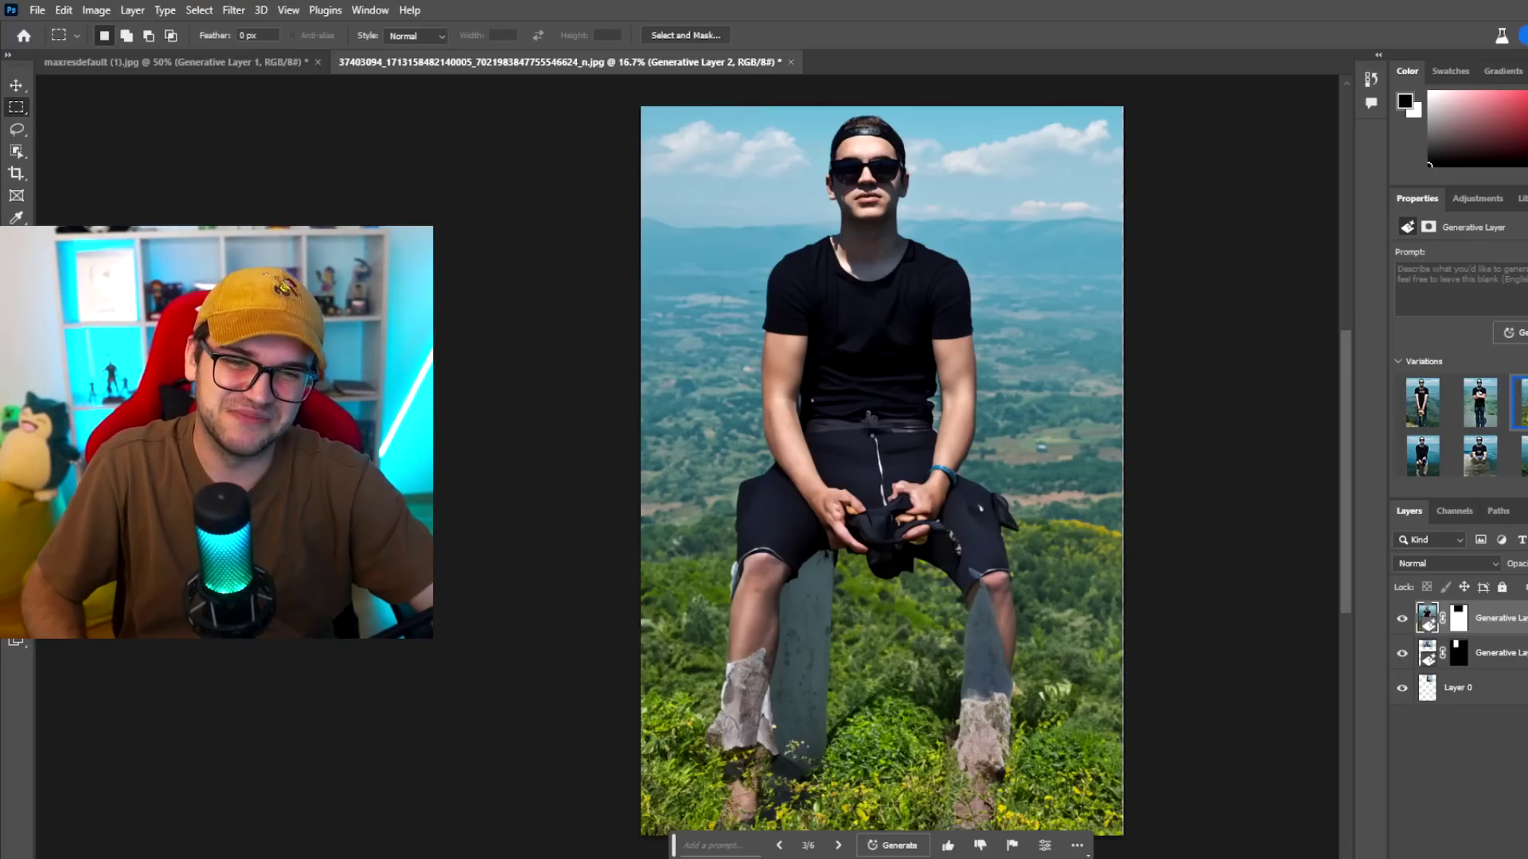
left_click(1424, 459)
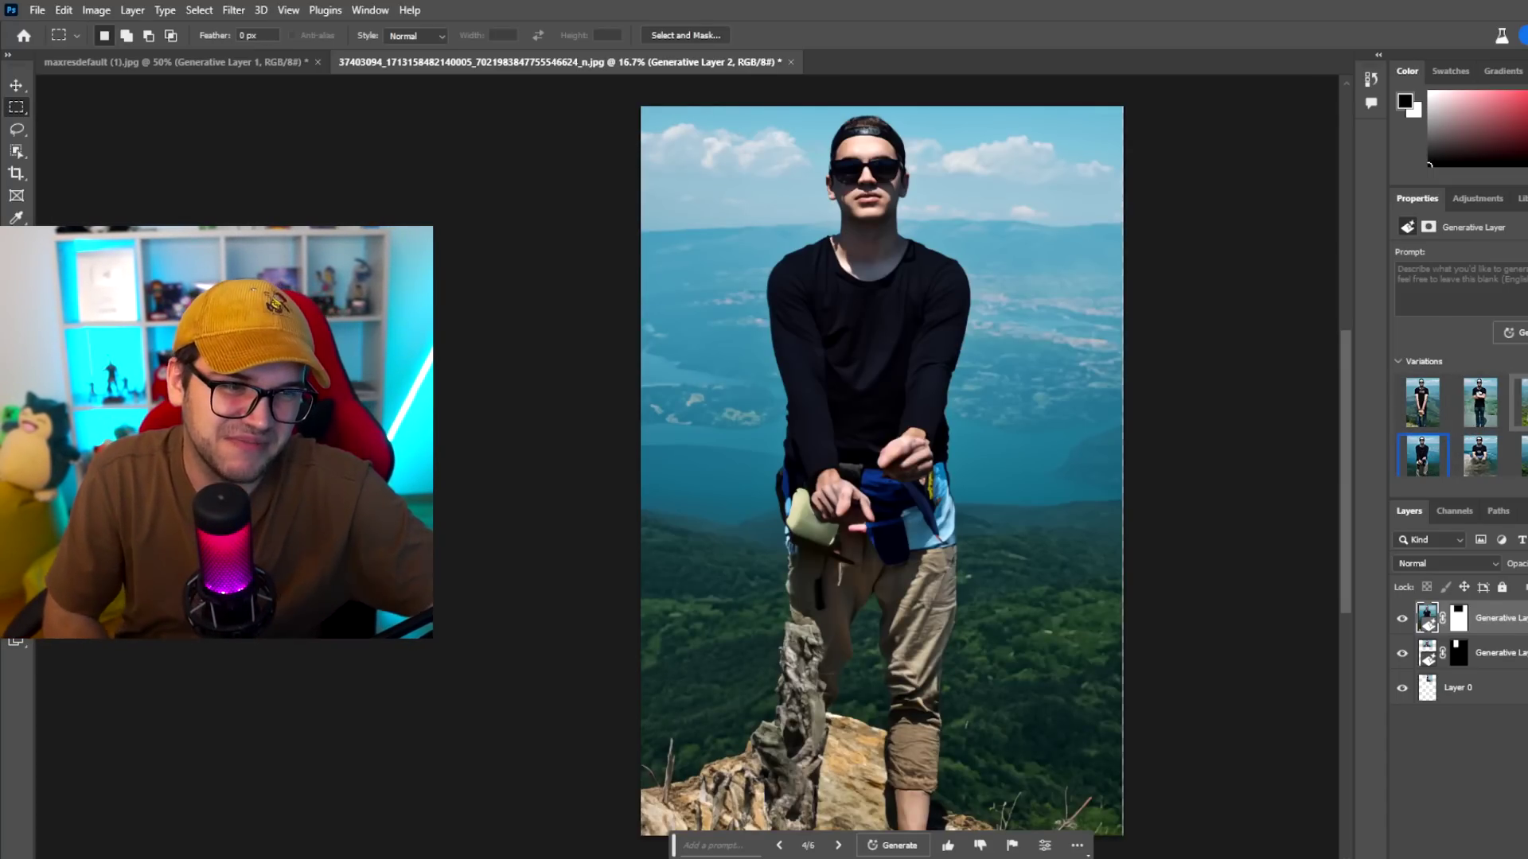
left_click(1479, 450)
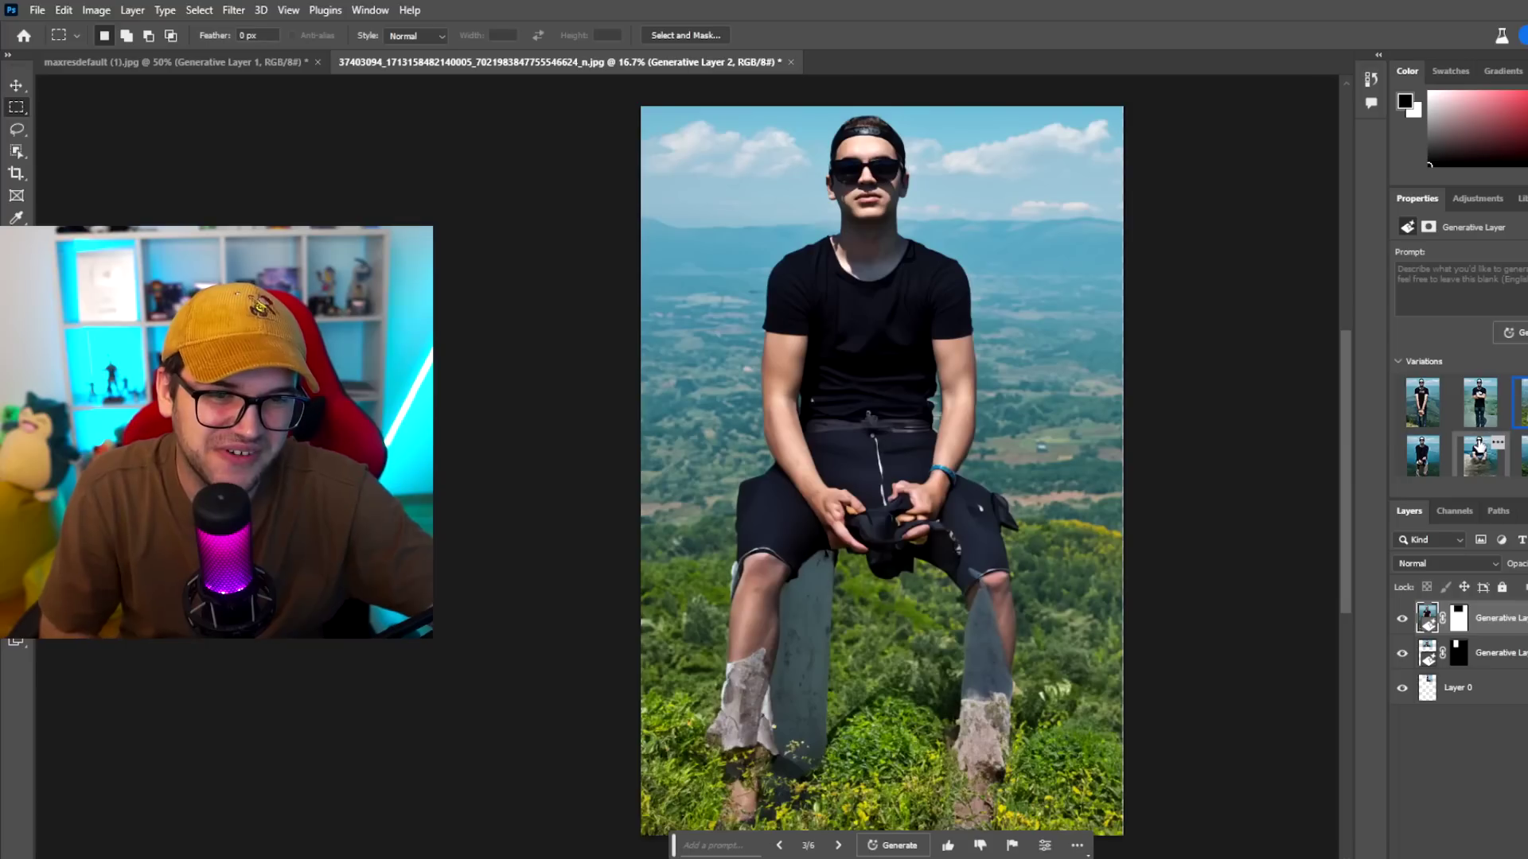
left_click(1433, 460)
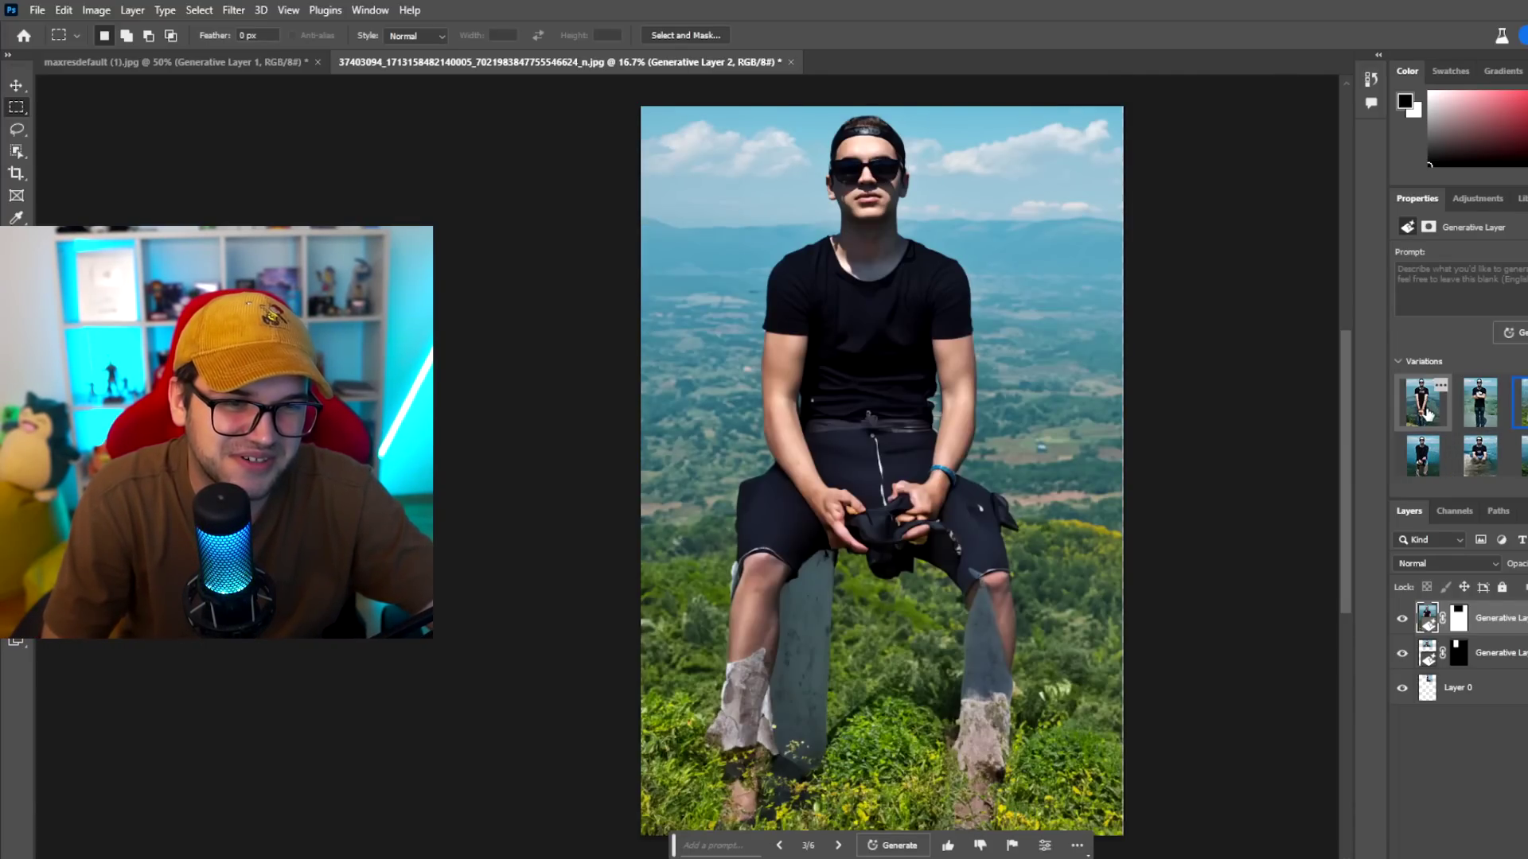
left_click(1431, 410)
left_click(1463, 406)
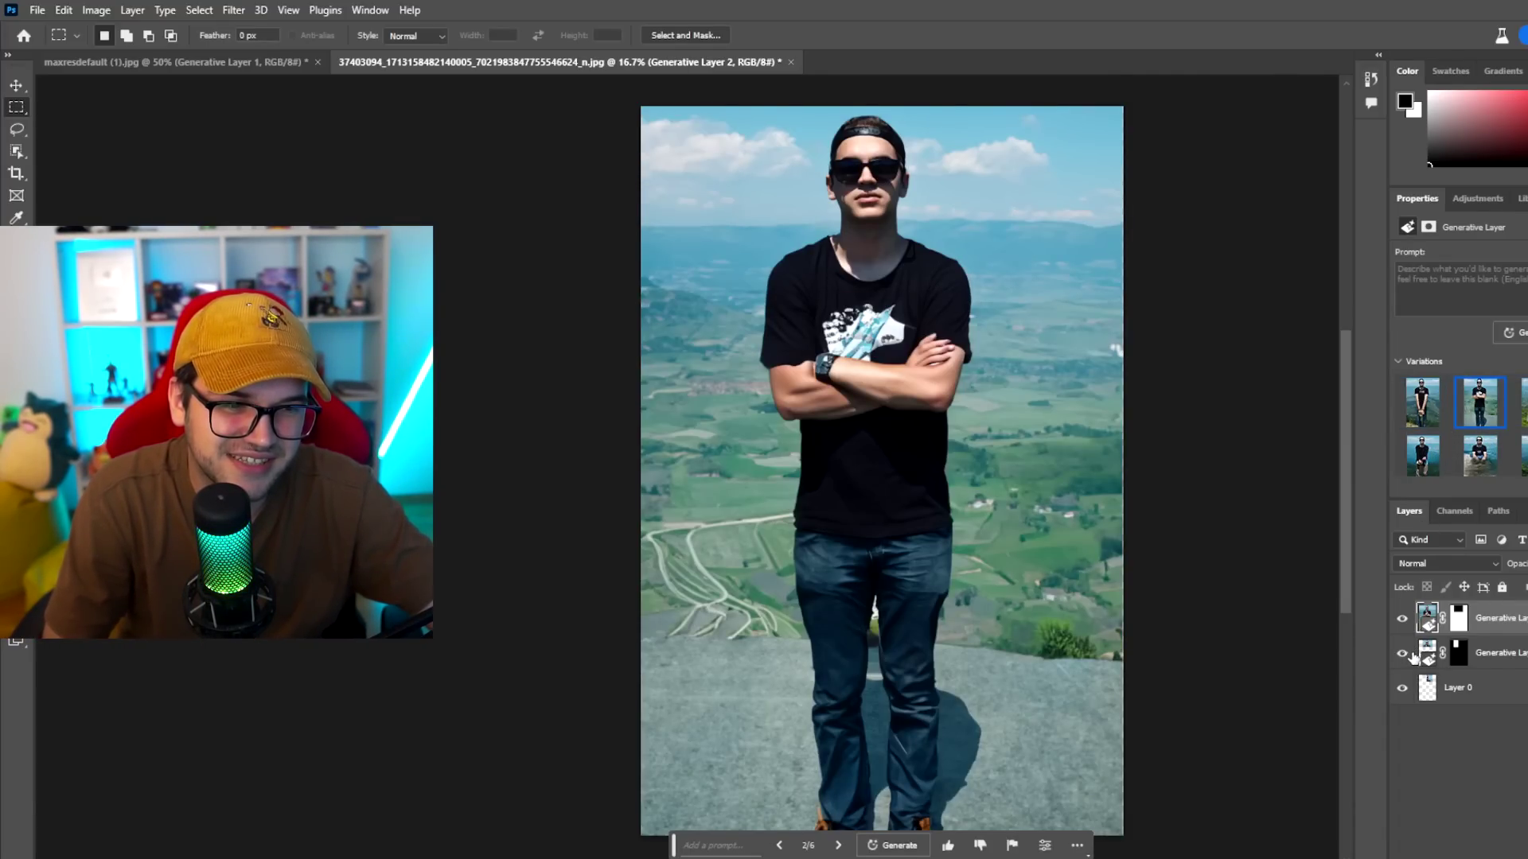
Hide and reshow the generated layers to compare with the original portrait
left_click(1403, 620)
left_click(1403, 653)
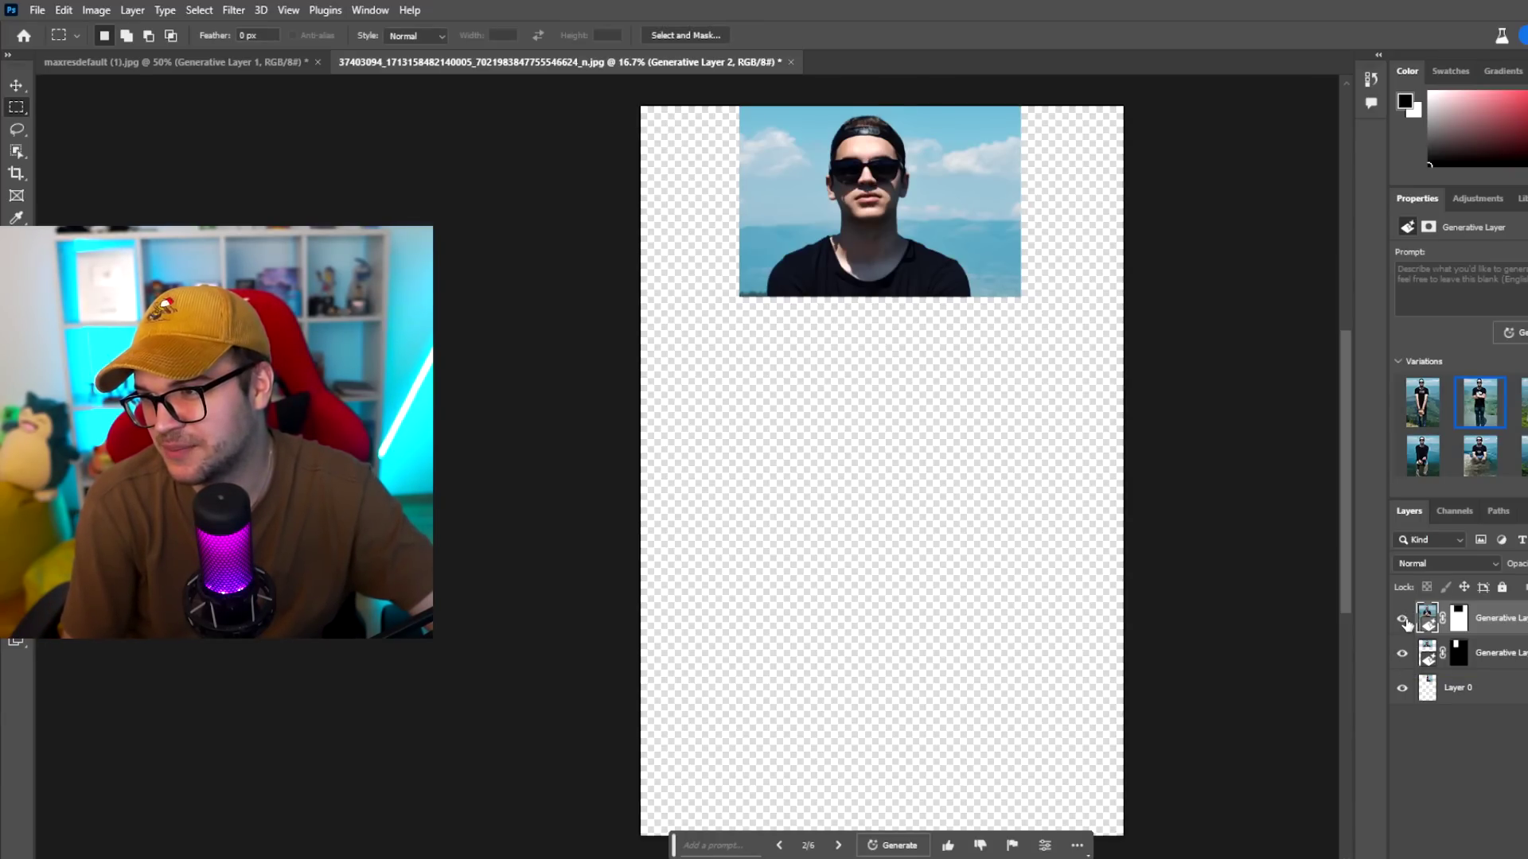
left_click(1403, 619)
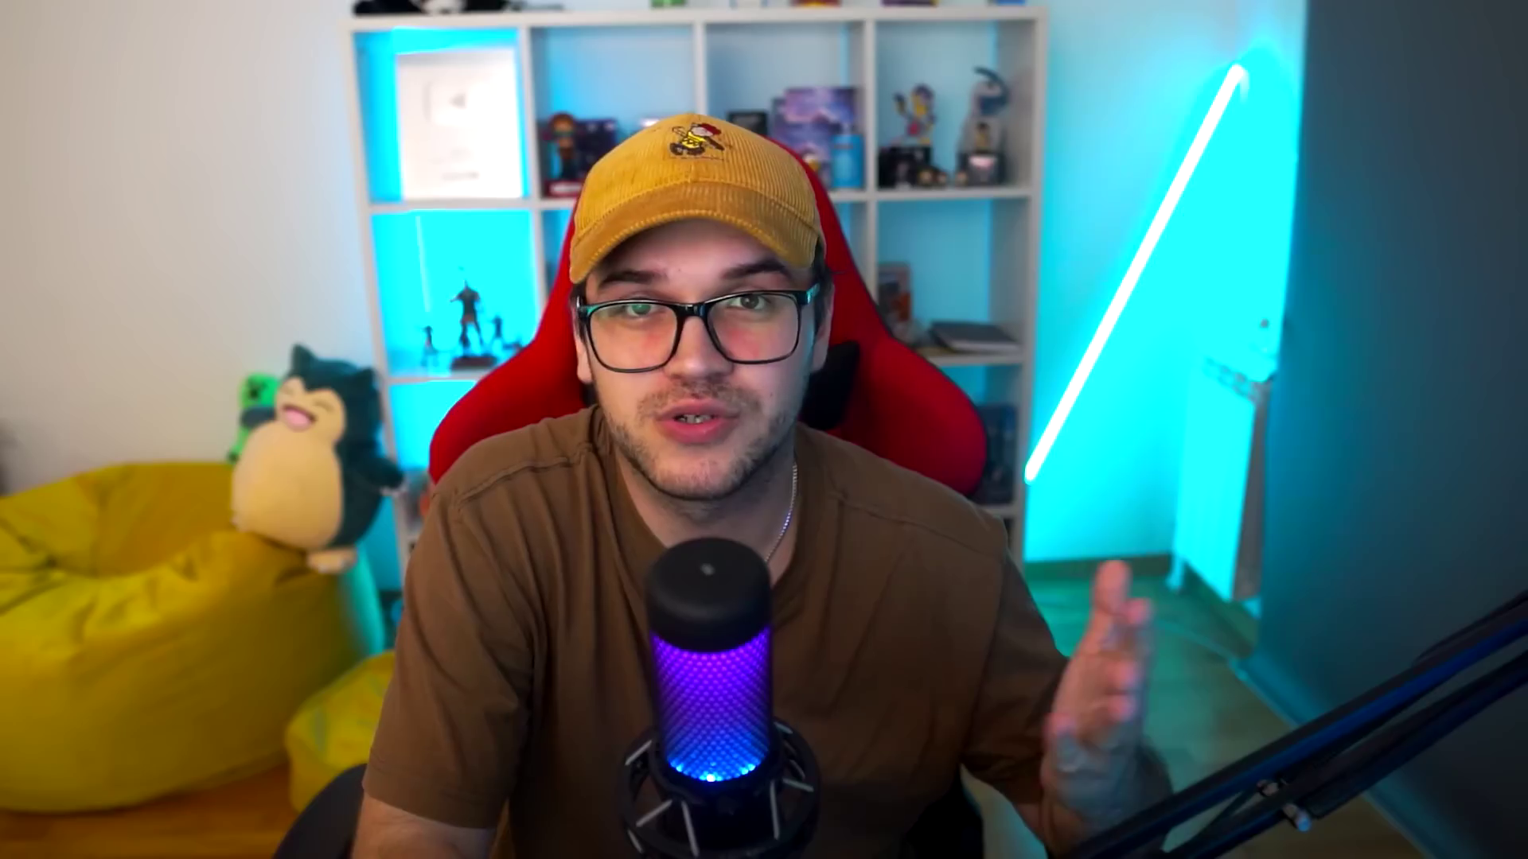